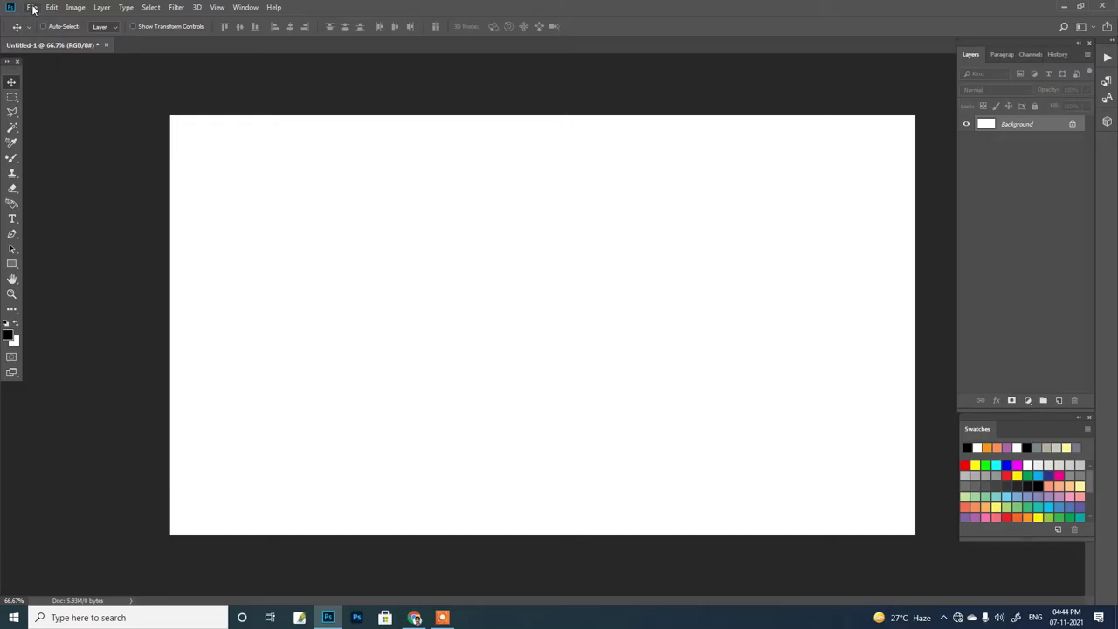
# Open the portrait photo and place it on the blank canvas, scaled to fit.
pyautogui.click(31, 8)
pyautogui.click(41, 31)
pyautogui.doubleClick(318, 91)
pyautogui.moveTo(224, 44); pyautogui.dragTo(713, 349)
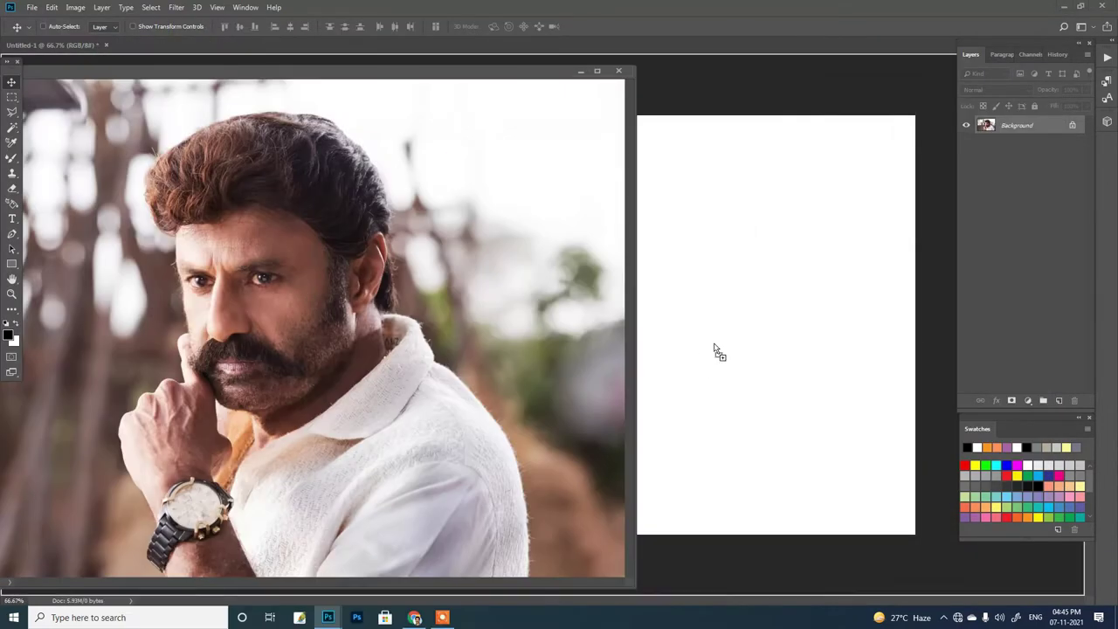
pyautogui.moveTo(594, 307); pyautogui.dragTo(617, 330)
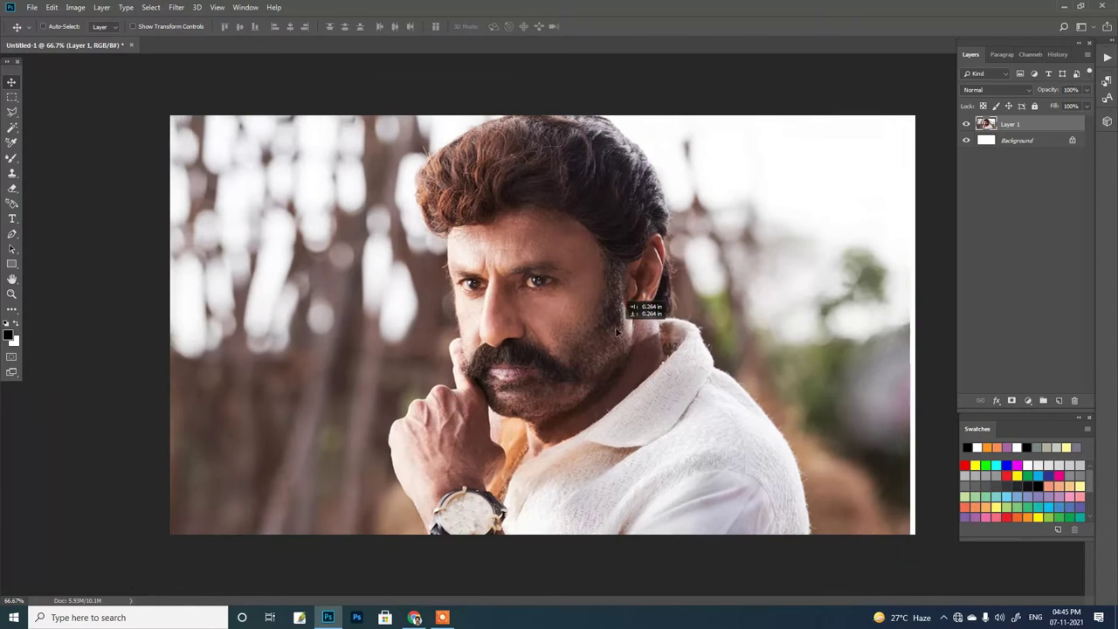
pyautogui.hotkey('ctrl', 't')
pyautogui.press('Return')
# Zoom in on the hand and watch and begin a pen path along the hand's edge.
pyautogui.press('z')
pyautogui.click(510, 325)
pyautogui.press('p')
pyautogui.moveTo(403, 291); pyautogui.dragTo(382, 258)
pyautogui.moveTo(370, 247); pyautogui.dragTo(389, 321)
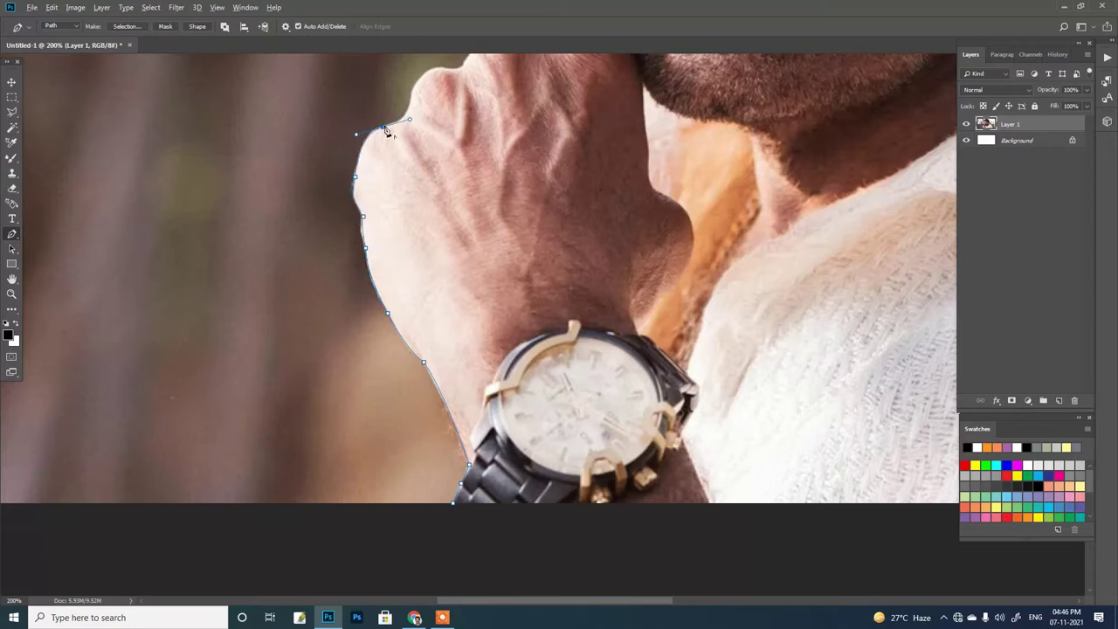
# Extend the pen path up the hand and finger, past the eye to the forehead edge.
pyautogui.scroll(3, 386, 131)
pyautogui.click(412, 220)
pyautogui.scroll(3, 579, 200)
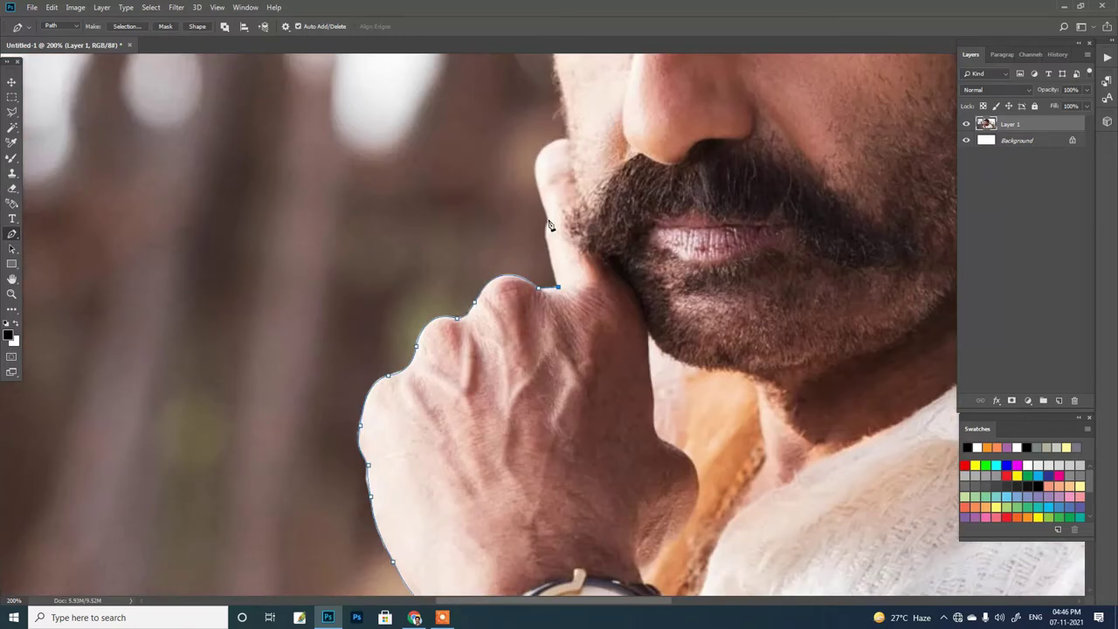
pyautogui.click(576, 136)
pyautogui.scroll(5, 557, 312)
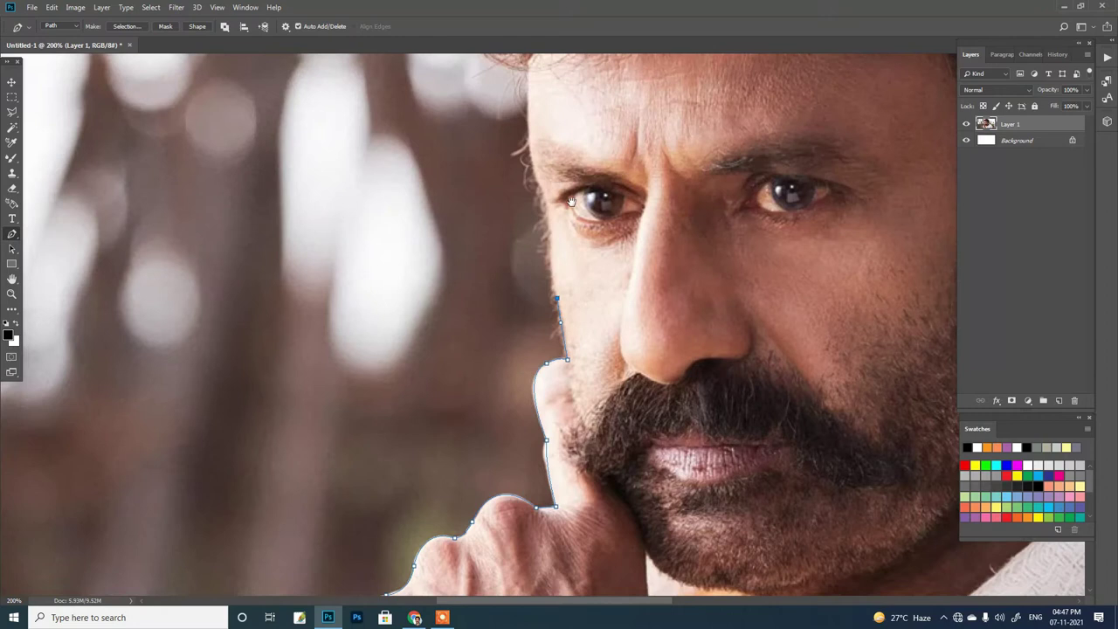
pyautogui.scroll(3, 571, 202)
pyautogui.click(559, 332)
pyautogui.scroll(3, 539, 179)
pyautogui.click(547, 299)
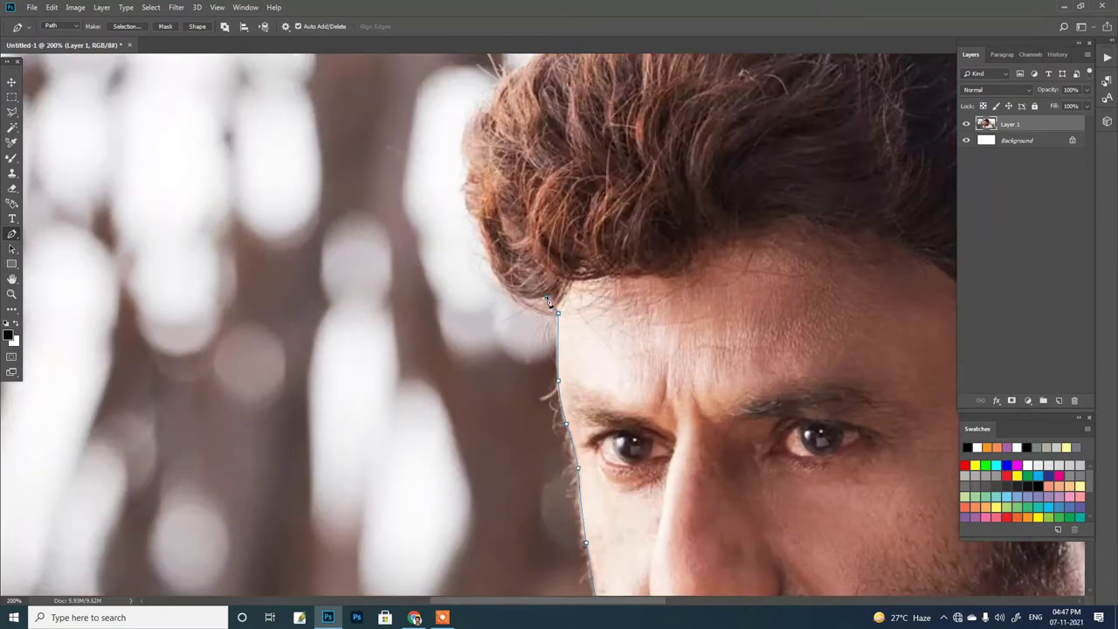
# Continue the path along the hairline, over the top of the hair and down its right side.
pyautogui.scroll(3, 495, 278)
pyautogui.click(456, 312)
pyautogui.click(479, 247)
pyautogui.scroll(2, 479, 247)
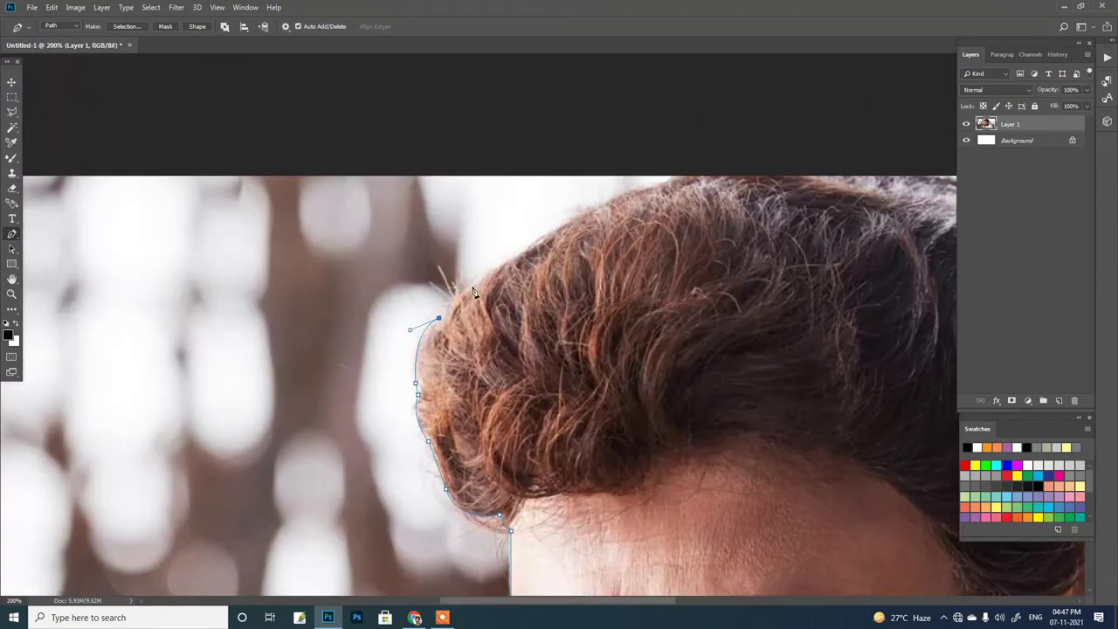
pyautogui.click(587, 211)
pyautogui.click(686, 173)
pyautogui.hscroll(5, 709, 142)
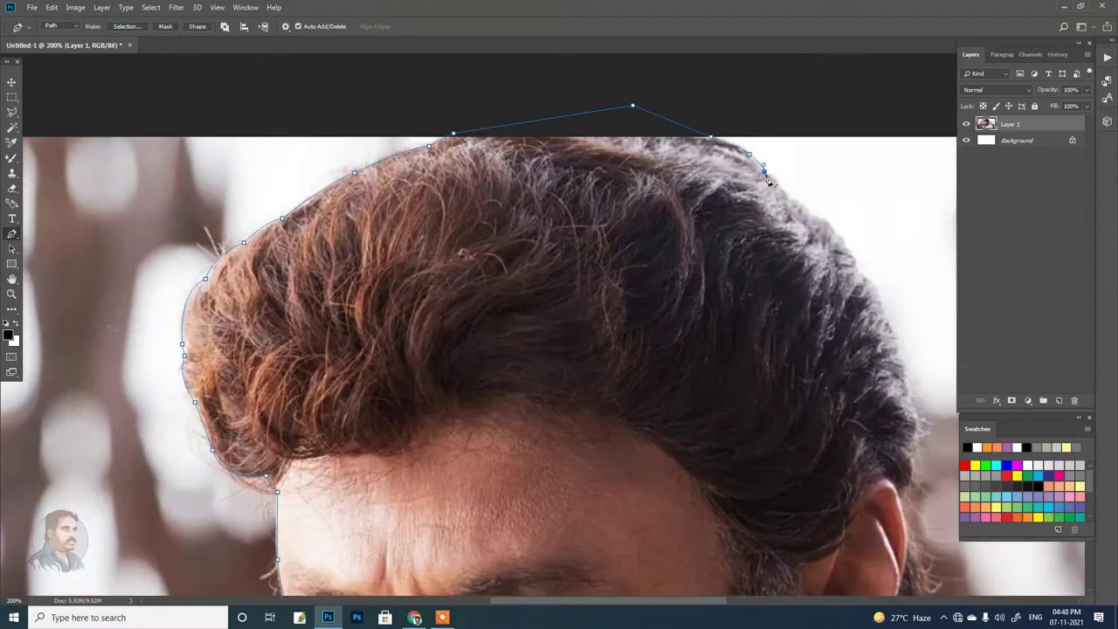
pyautogui.scroll(-1, 866, 279)
pyautogui.hscroll(2, 866, 280)
pyautogui.click(793, 265)
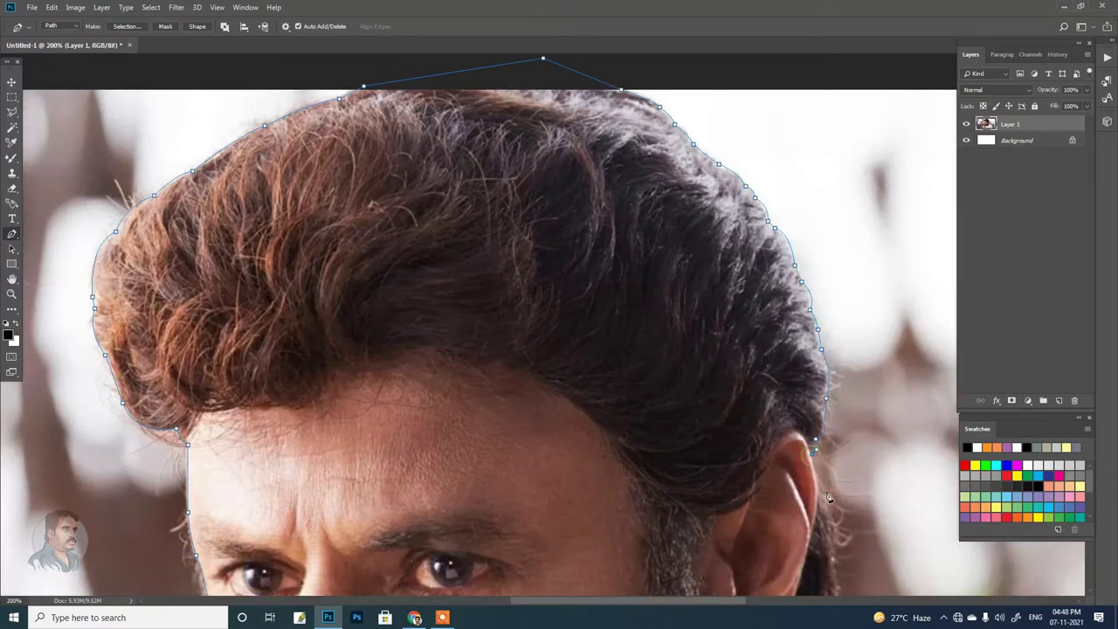
# Carry the path down onto the shoulder with a curved segment.
pyautogui.scroll(-3, 828, 497)
pyautogui.scroll(-2, 836, 325)
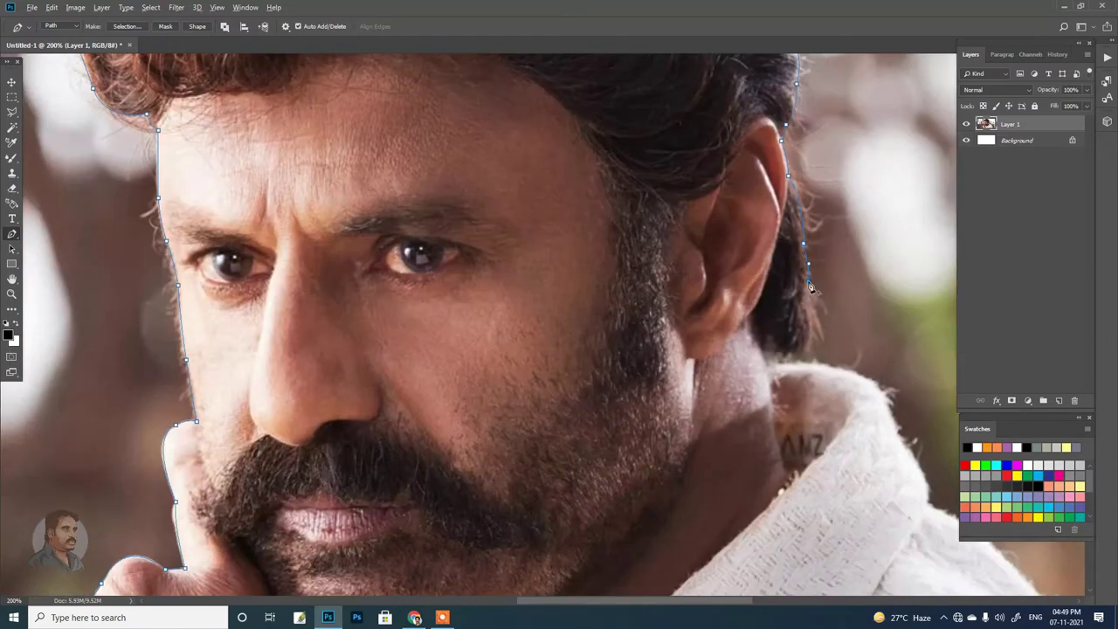
pyautogui.scroll(-1, 837, 378)
pyautogui.click(830, 336)
pyautogui.scroll(-1, 829, 336)
pyautogui.scroll(-1, 829, 349)
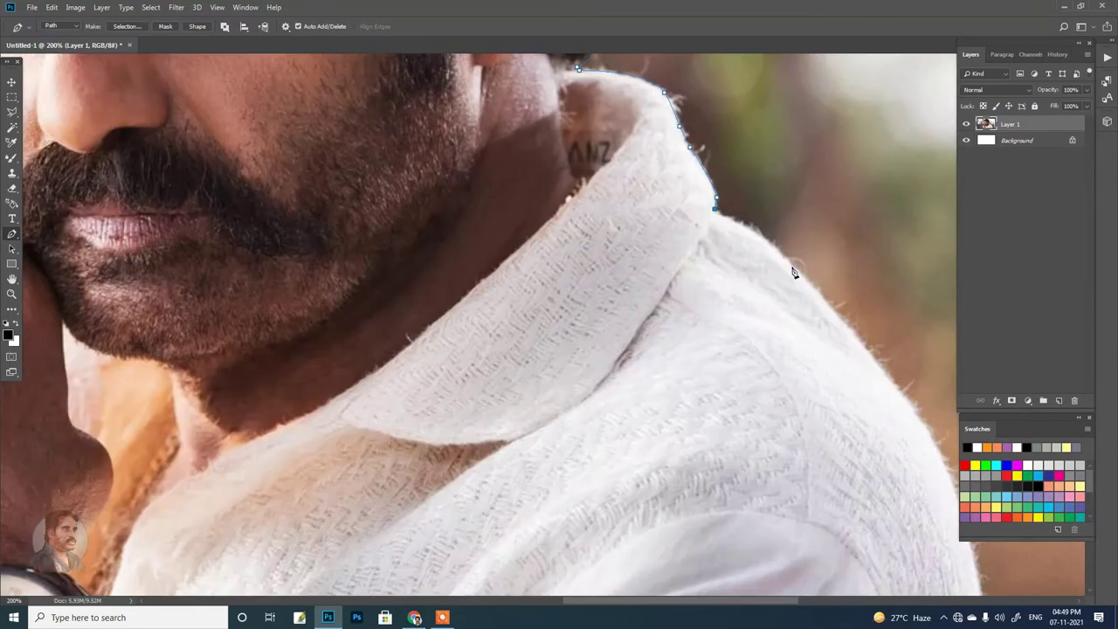
pyautogui.scroll(-1, 793, 268)
pyautogui.moveTo(686, 247); pyautogui.dragTo(706, 280)
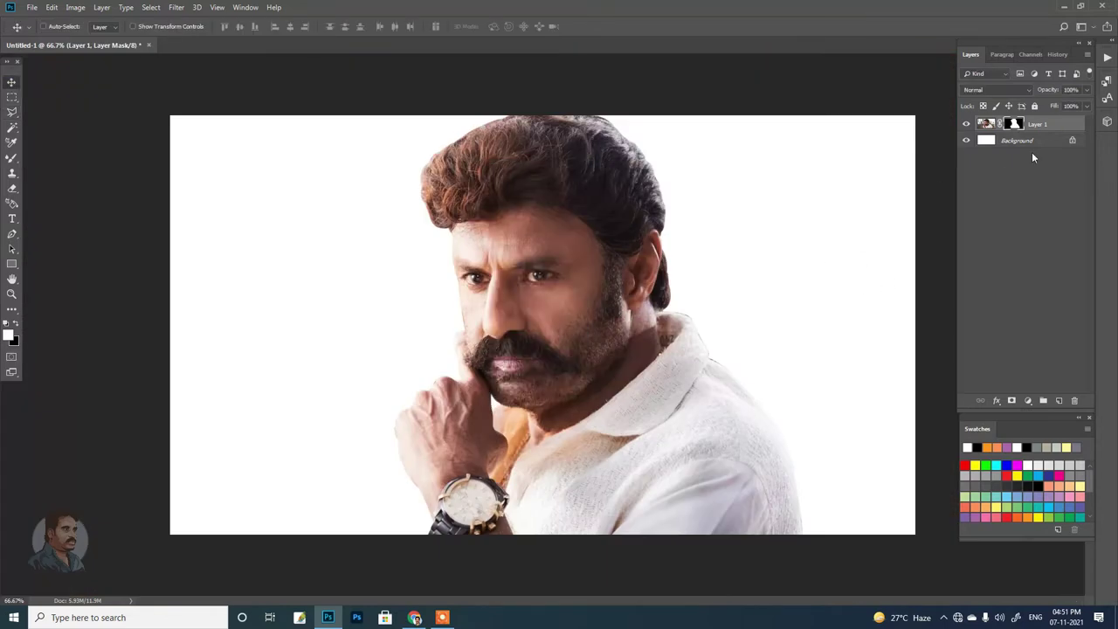
# Fill the Background with grey, apply Layer 1's mask, and duplicate the cut-out layer.
pyautogui.click(1031, 142)
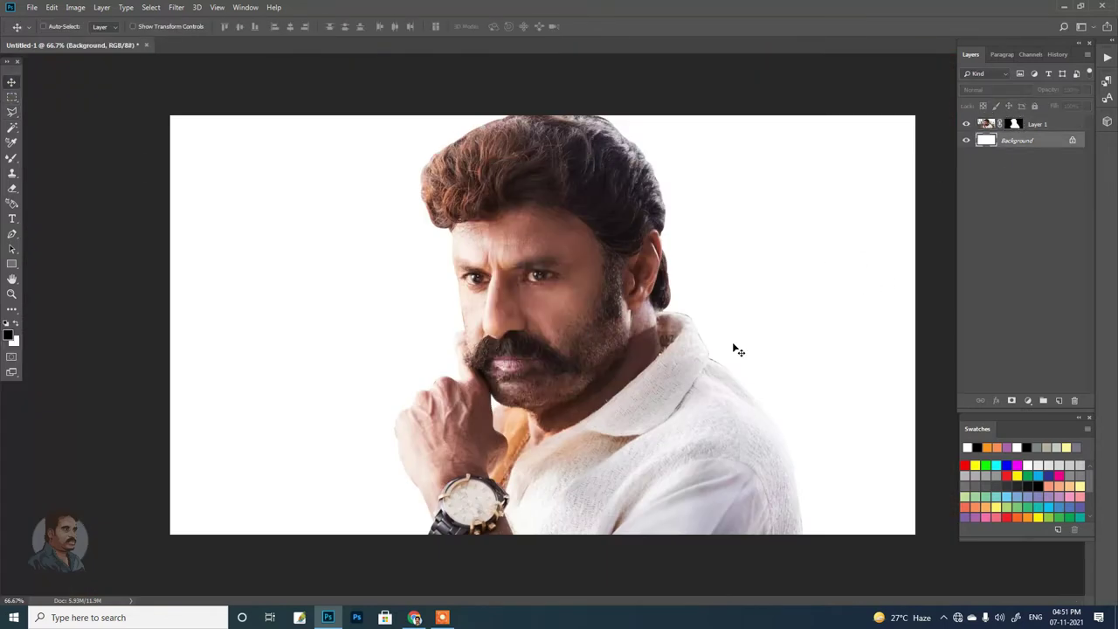
pyautogui.hotkey('shift', 'F5')
pyautogui.press('Return')
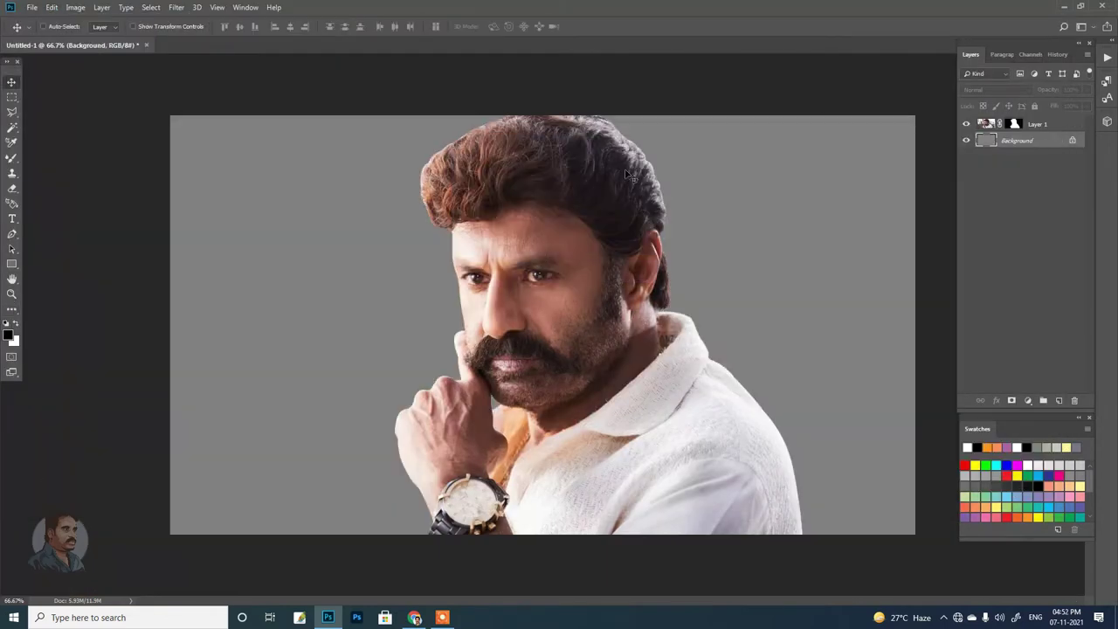
pyautogui.click(1032, 128)
pyautogui.rightClick(1031, 127)
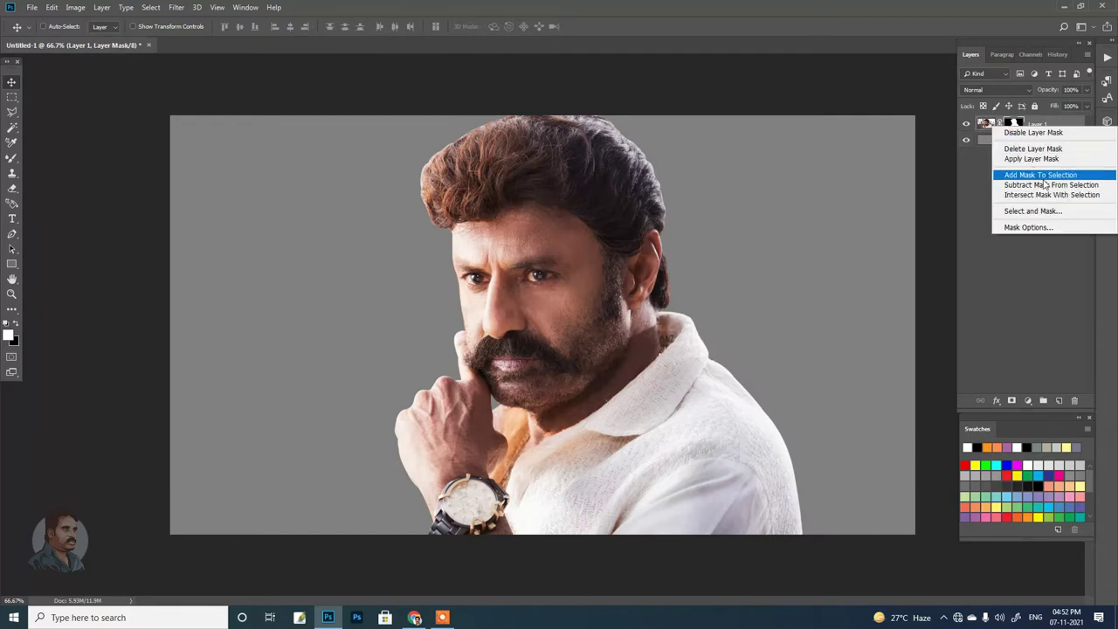
pyautogui.click(1023, 143)
pyautogui.moveTo(1013, 124); pyautogui.dragTo(1059, 400)
pyautogui.doubleClick(1018, 124)
# Give the copy a Camera Raw boost: more clarity, lower highlights, warmer tones, sharpening.
pyautogui.click(176, 7)
pyautogui.click(209, 75)
pyautogui.moveTo(923, 407); pyautogui.dragTo(969, 407)
pyautogui.moveTo(923, 307); pyautogui.dragTo(891, 307)
pyautogui.moveTo(923, 225); pyautogui.dragTo(926, 226)
pyautogui.moveTo(923, 242); pyautogui.dragTo(899, 254)
pyautogui.click(895, 515)
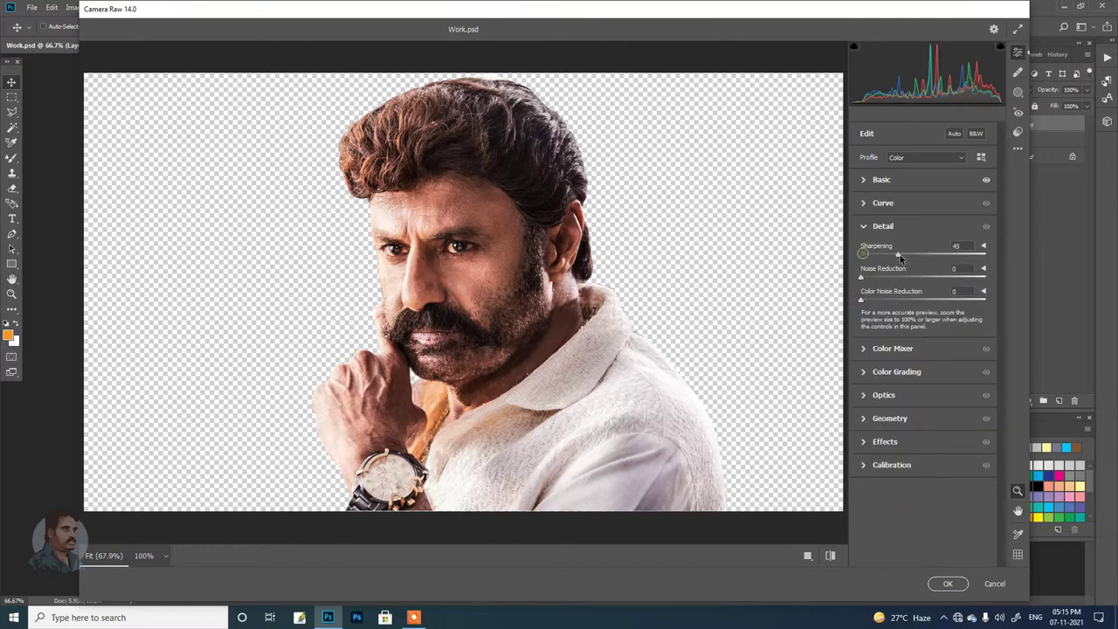
pyautogui.click(948, 582)
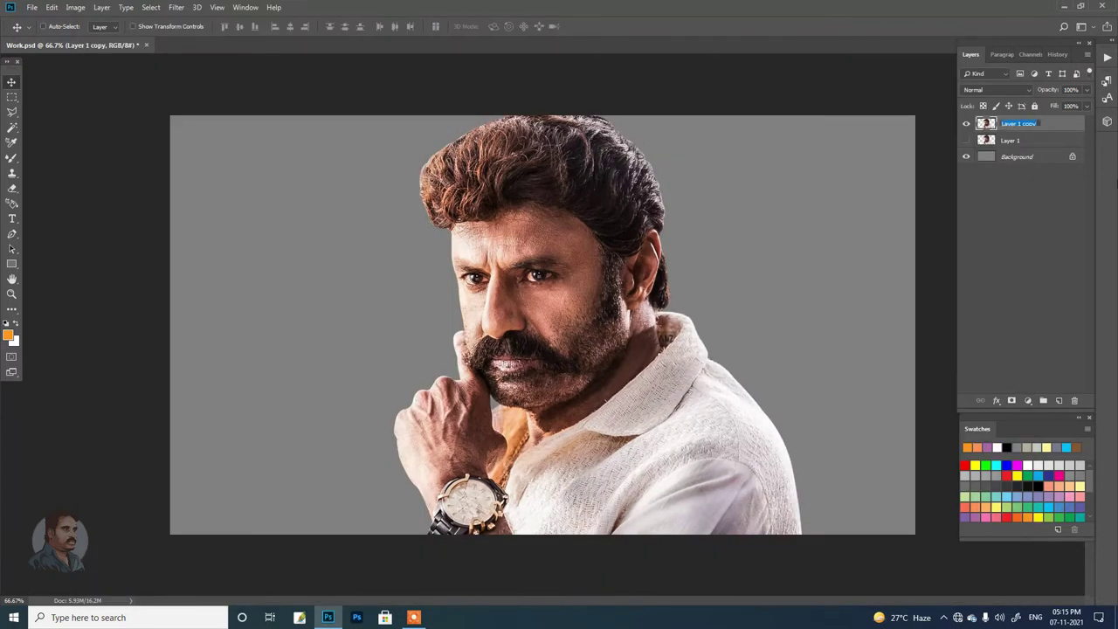
# Name the copy layer 'Digital Art' and open the brown texture image.
pyautogui.write('rt')
pyautogui.press('Return')
pyautogui.hotkey('ctrl', 'o')
pyautogui.doubleClick(317, 100)
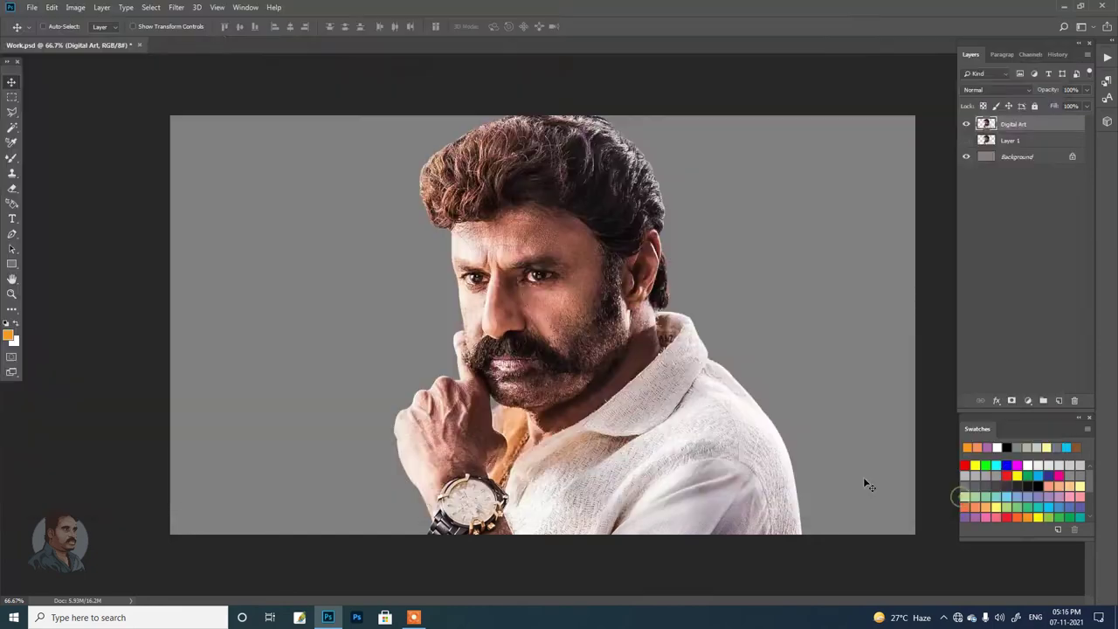
# Bring the brown texture in, stretch it over the canvas, and place it below Digital Art.
pyautogui.moveTo(305, 324)
pyautogui.mouseDown()
pyautogui.moveTo(773, 343)
pyautogui.moveTo(330, 217)
pyautogui.mouseUp()
pyautogui.click(51, 7)
pyautogui.click(61, 250)
pyautogui.moveTo(399, 344)
pyautogui.mouseDown()
pyautogui.moveTo(856, 466)
pyautogui.moveTo(914, 534)
pyautogui.mouseUp()
pyautogui.press('Return')
pyautogui.moveTo(1013, 124); pyautogui.dragTo(1041, 148)
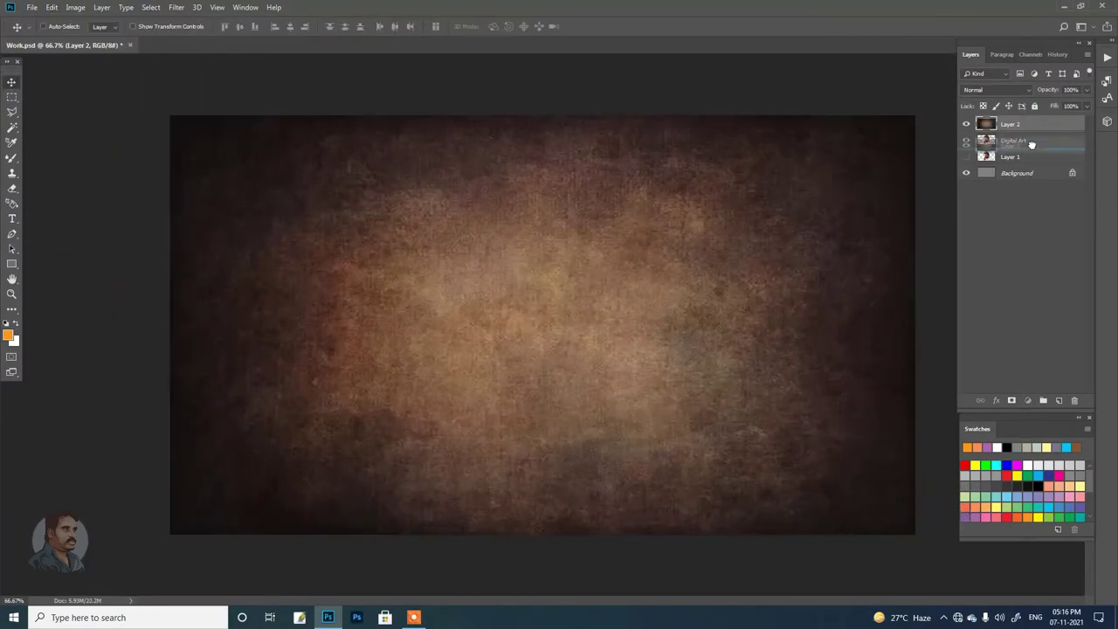
# Save the document and apply a sharpen filter to the Digital Art layer.
pyautogui.click(32, 7)
pyautogui.click(48, 116)
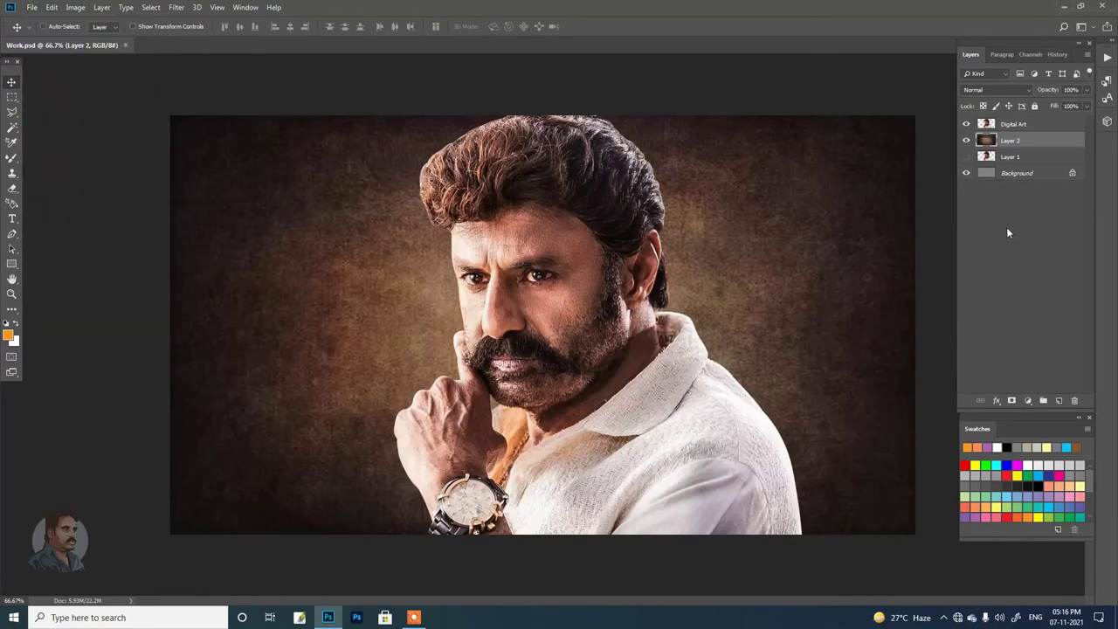
pyautogui.click(1043, 128)
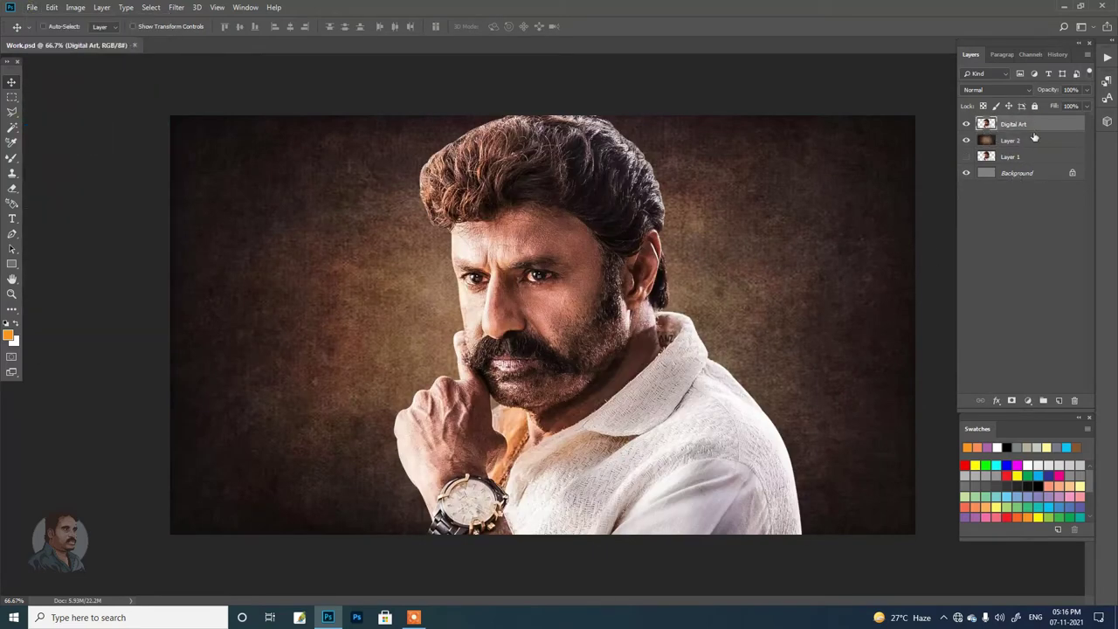
pyautogui.click(176, 7)
pyautogui.click(412, 30)
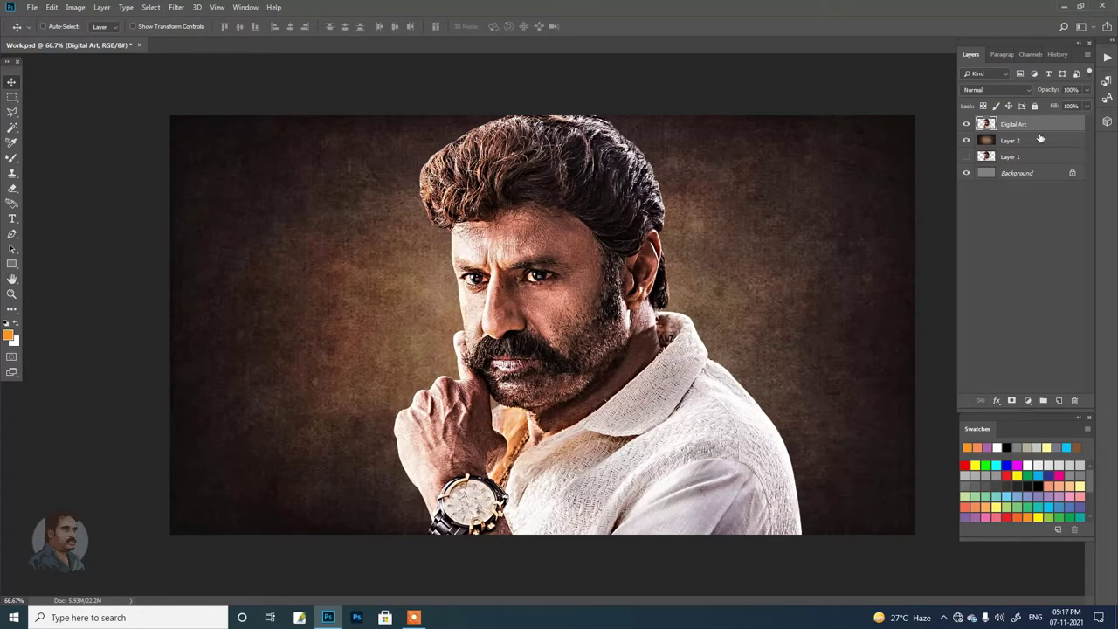
# Switch to the Mixer Brush and smooth the left forehead skin toward the brow crease.
pyautogui.scroll(1, 472, 248)
pyautogui.scroll(2, 472, 248)
pyautogui.scroll(1, 472, 248)
pyautogui.press('b')
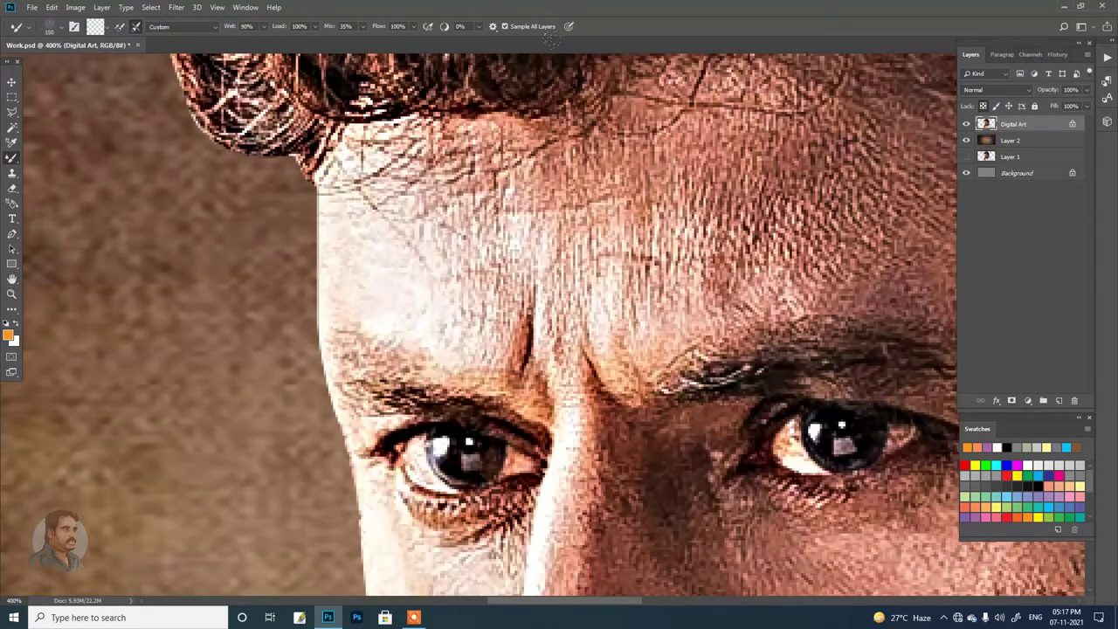
pyautogui.scroll(-1, 371, 245)
pyautogui.scroll(1, 372, 244)
pyautogui.moveTo(354, 275)
pyautogui.mouseDown()
pyautogui.moveTo(418, 239)
pyautogui.moveTo(471, 175)
pyautogui.mouseUp()
pyautogui.moveTo(367, 236); pyautogui.dragTo(489, 161)
pyautogui.moveTo(528, 280); pyautogui.dragTo(537, 393)
# Blend the forehead along and right of the brow crease up to the upper forehead.
pyautogui.scroll(1, 539, 310)
pyautogui.moveTo(537, 310)
pyautogui.mouseDown()
pyautogui.moveTo(472, 349)
pyautogui.moveTo(550, 209)
pyautogui.moveTo(463, 157)
pyautogui.mouseUp()
pyautogui.moveTo(565, 376)
pyautogui.mouseDown()
pyautogui.moveTo(580, 279)
pyautogui.moveTo(572, 214)
pyautogui.mouseUp()
pyautogui.moveTo(594, 174)
pyautogui.mouseDown()
pyautogui.moveTo(655, 375)
pyautogui.moveTo(634, 237)
pyautogui.mouseUp()
pyautogui.moveTo(619, 332); pyautogui.dragTo(651, 415)
pyautogui.scroll(3, 646, 393)
pyautogui.moveTo(646, 310); pyautogui.dragTo(507, 157)
pyautogui.moveTo(663, 410)
pyautogui.mouseDown()
pyautogui.moveTo(644, 279)
pyautogui.moveTo(768, 197)
pyautogui.mouseUp()
pyautogui.hscroll(3, 699, 219)
pyautogui.moveTo(629, 275); pyautogui.dragTo(673, 364)
pyautogui.moveTo(690, 411); pyautogui.dragTo(724, 186)
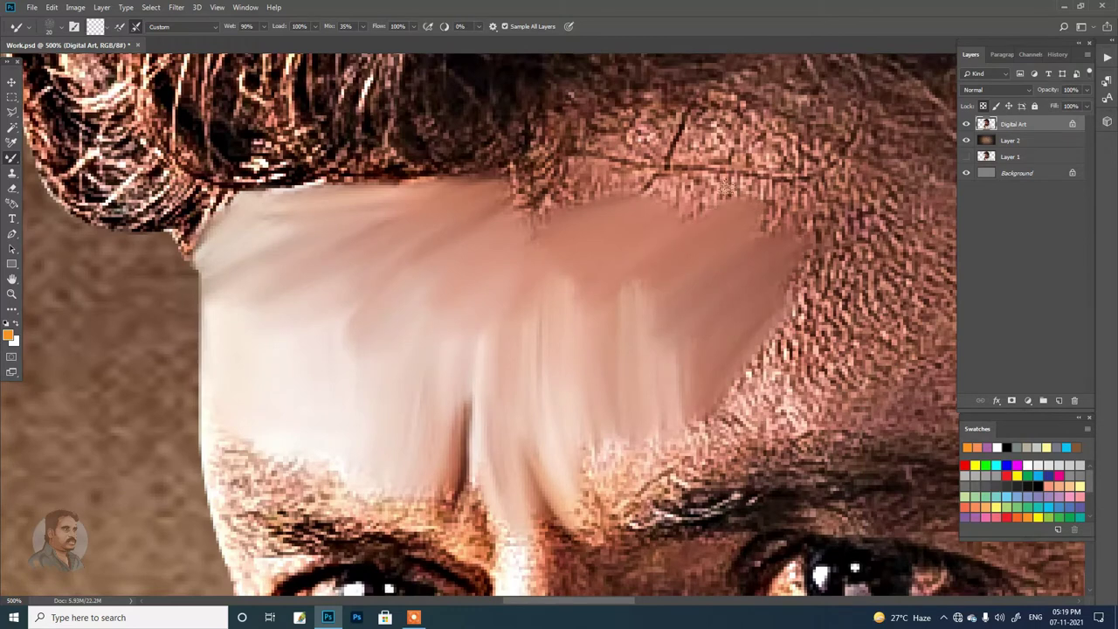
# Smooth the upper-right forehead and extend the blending across the brow.
pyautogui.scroll(2, 725, 186)
pyautogui.moveTo(497, 288); pyautogui.dragTo(647, 227)
pyautogui.moveTo(533, 236); pyautogui.dragTo(742, 174)
pyautogui.hscroll(3, 590, 353)
pyautogui.moveTo(590, 353); pyautogui.dragTo(664, 428)
pyautogui.moveTo(559, 410); pyautogui.dragTo(751, 437)
pyautogui.scroll(-3, 503, 373)
pyautogui.scroll(-2, 503, 373)
pyautogui.scroll(2, 436, 289)
# Smooth the skin along the hairline and the last rough forehead patches.
pyautogui.moveTo(358, 367); pyautogui.dragTo(450, 272)
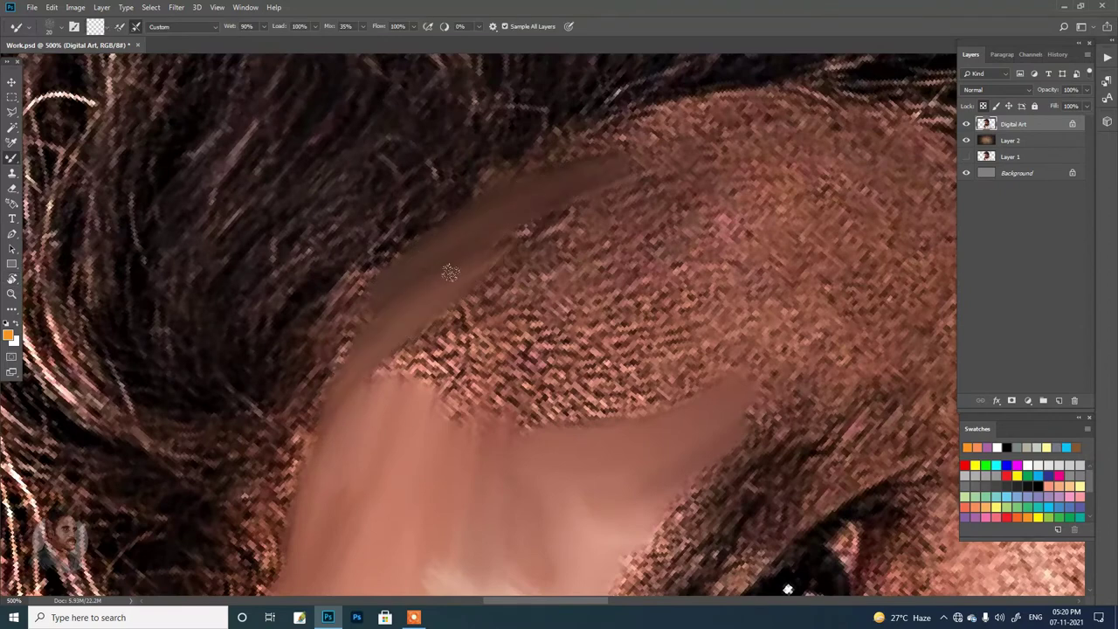
pyautogui.moveTo(402, 367); pyautogui.dragTo(593, 210)
pyautogui.moveTo(524, 349); pyautogui.dragTo(628, 294)
pyautogui.moveTo(698, 358); pyautogui.dragTo(466, 392)
pyautogui.scroll(-2, 466, 392)
pyautogui.scroll(2, 592, 291)
pyautogui.moveTo(592, 290); pyautogui.dragTo(524, 175)
pyautogui.scroll(-2, 289, 209)
pyautogui.scroll(-1, 574, 379)
pyautogui.scroll(-1, 646, 336)
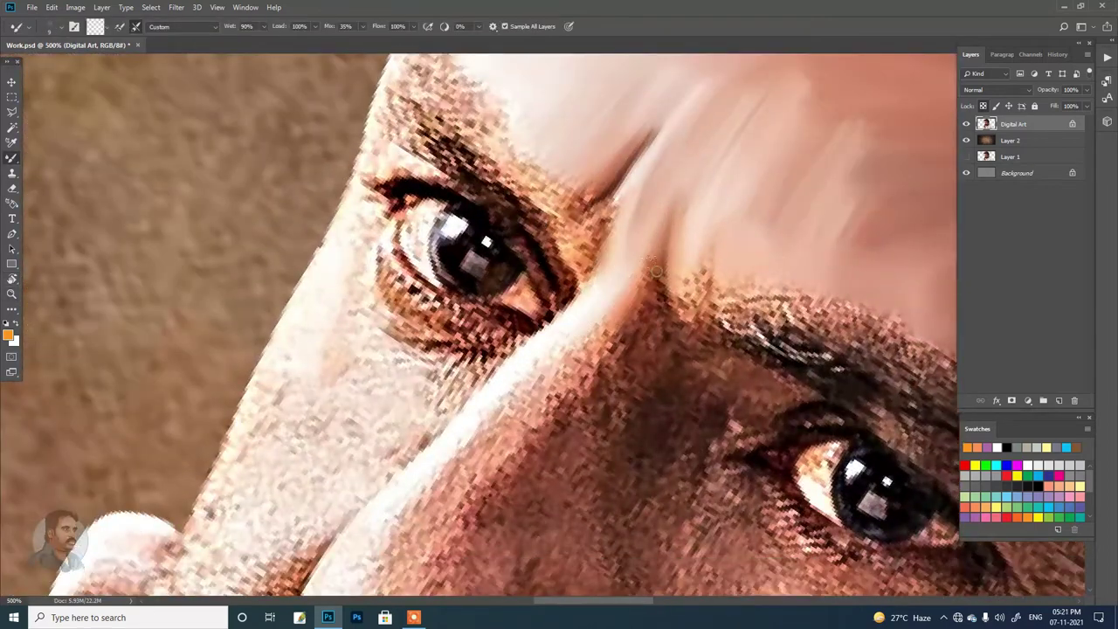
# Blend the top of the nose, the nose bridge, the tip and the shadow beside it.
pyautogui.moveTo(655, 271); pyautogui.dragTo(686, 318)
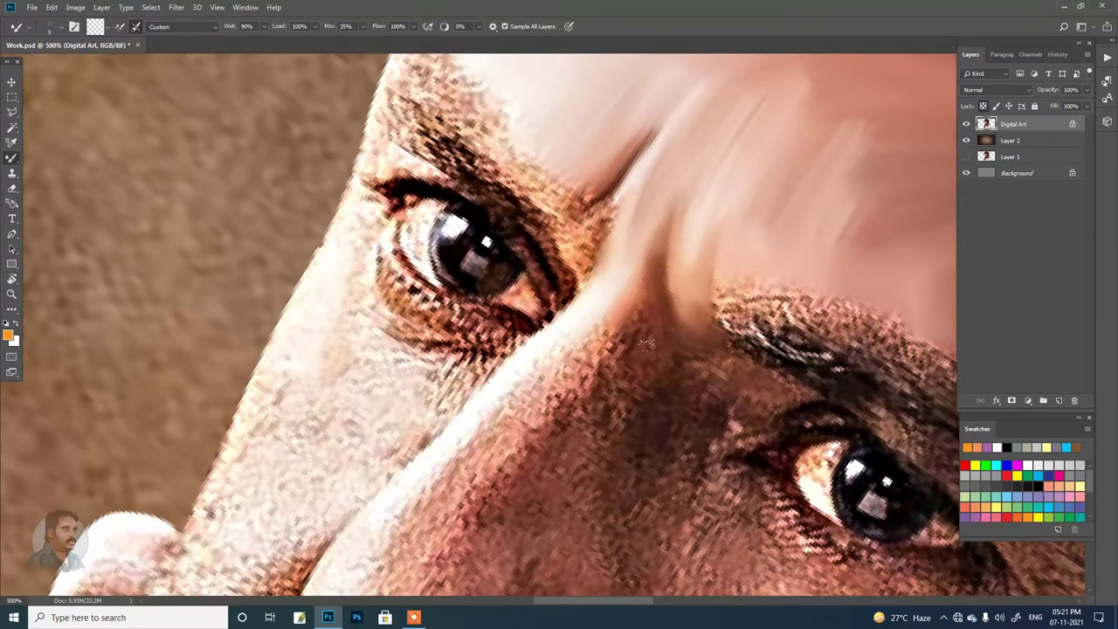
pyautogui.moveTo(656, 369); pyautogui.dragTo(602, 342)
pyautogui.scroll(-1, 602, 342)
pyautogui.moveTo(541, 375)
pyautogui.mouseDown()
pyautogui.moveTo(585, 254)
pyautogui.moveTo(471, 402)
pyautogui.mouseUp()
pyautogui.scroll(-1, 472, 402)
pyautogui.moveTo(533, 323)
pyautogui.mouseDown()
pyautogui.moveTo(358, 492)
pyautogui.moveTo(388, 523)
pyautogui.mouseUp()
pyautogui.scroll(-1, 388, 522)
pyautogui.moveTo(399, 349)
pyautogui.mouseDown()
pyautogui.moveTo(470, 410)
pyautogui.moveTo(408, 481)
pyautogui.moveTo(498, 495)
pyautogui.mouseUp()
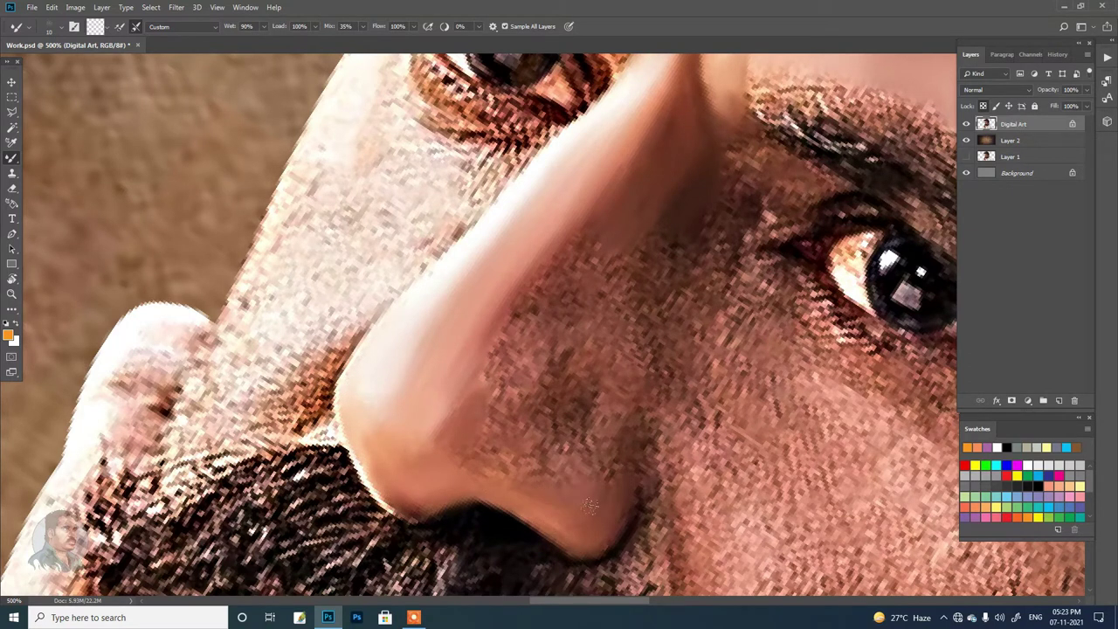
pyautogui.moveTo(406, 443)
pyautogui.mouseDown()
pyautogui.moveTo(611, 463)
pyautogui.moveTo(563, 379)
pyautogui.moveTo(498, 455)
pyautogui.mouseUp()
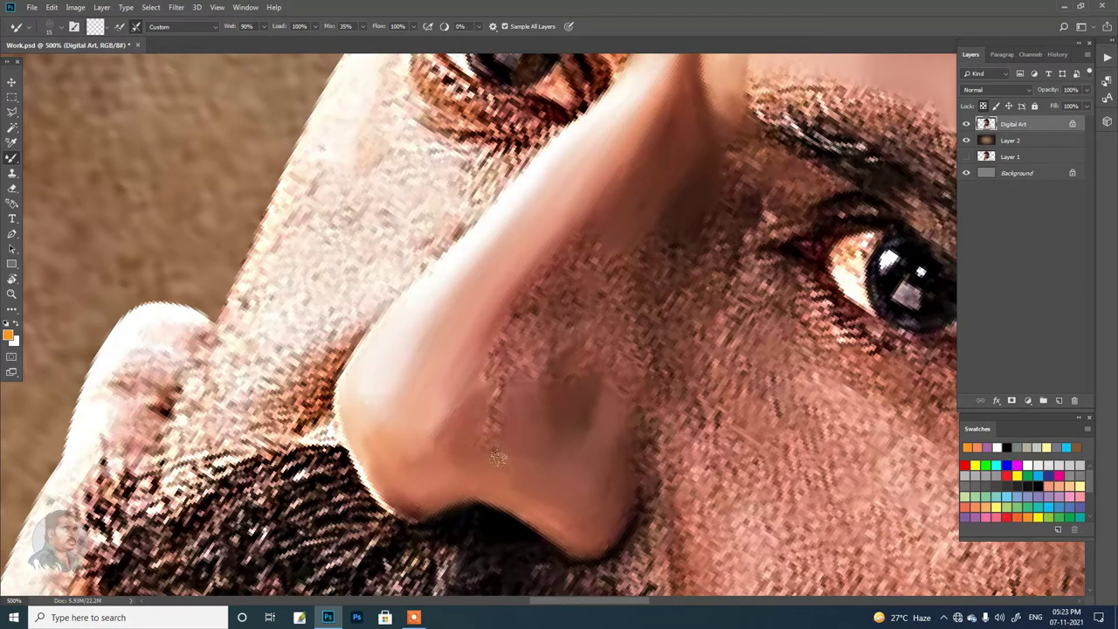
# Smooth the dotted texture along the upper nose bridge toward the inner eye.
pyautogui.moveTo(494, 268)
pyautogui.mouseDown()
pyautogui.moveTo(623, 286)
pyautogui.moveTo(659, 310)
pyautogui.moveTo(410, 302)
pyautogui.mouseUp()
pyautogui.moveTo(463, 174); pyautogui.dragTo(340, 388)
pyautogui.moveTo(323, 441)
pyautogui.mouseDown()
pyautogui.moveTo(415, 328)
pyautogui.moveTo(480, 367)
pyautogui.moveTo(349, 445)
pyautogui.moveTo(501, 330)
pyautogui.mouseUp()
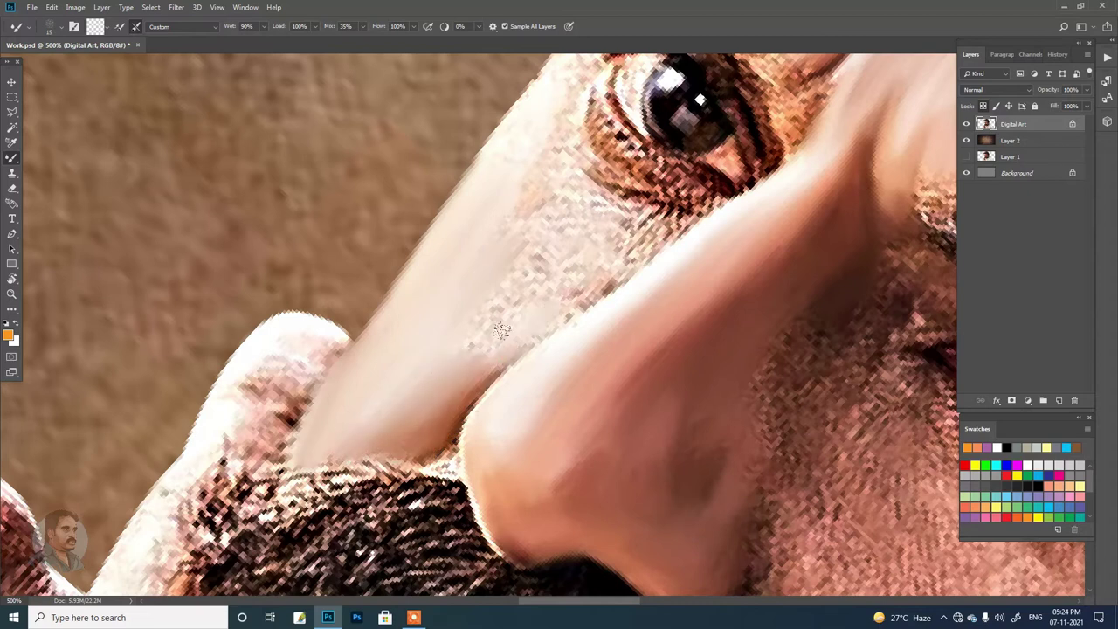
pyautogui.moveTo(619, 269); pyautogui.dragTo(525, 353)
pyautogui.moveTo(659, 266)
pyautogui.mouseDown()
pyautogui.moveTo(546, 384)
pyautogui.moveTo(507, 341)
pyautogui.moveTo(419, 349)
pyautogui.moveTo(524, 389)
pyautogui.mouseUp()
# Smooth the under-eye skin, the lower lid and the iris edge of the left eye.
pyautogui.moveTo(524, 388); pyautogui.dragTo(497, 345)
pyautogui.moveTo(577, 279); pyautogui.dragTo(448, 220)
pyautogui.moveTo(524, 274); pyautogui.dragTo(446, 261)
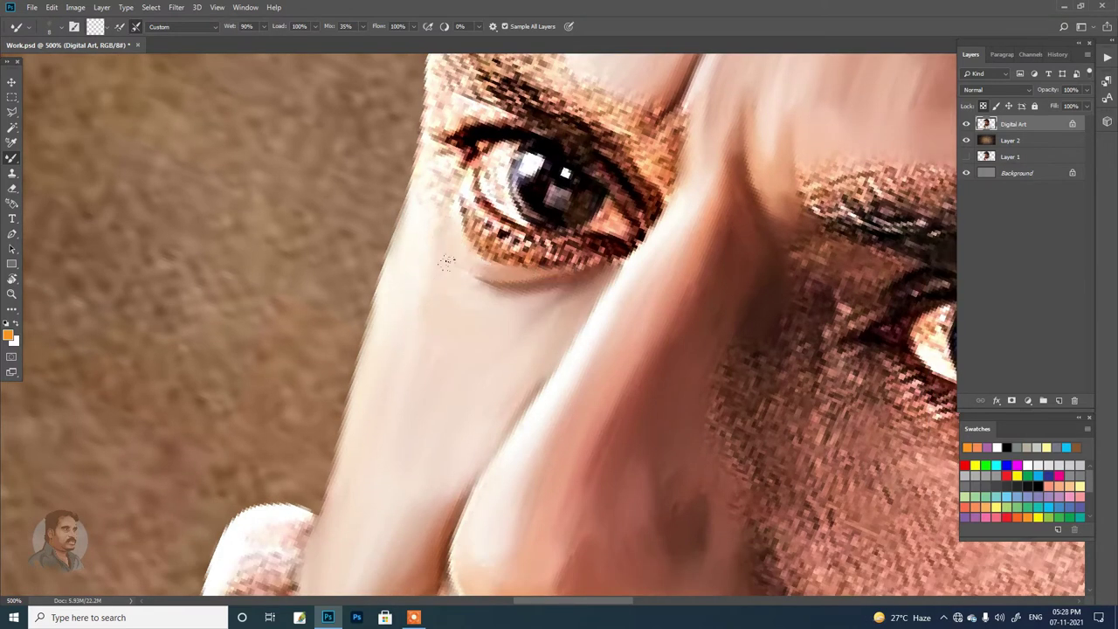
pyautogui.moveTo(435, 154); pyautogui.dragTo(510, 252)
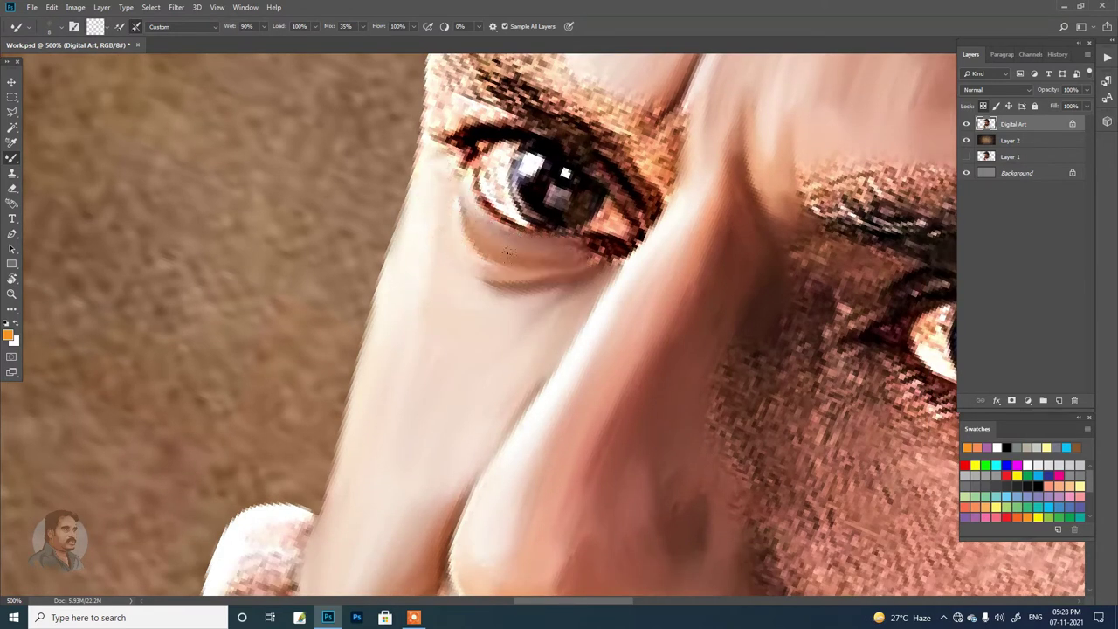
pyautogui.scroll(3, 479, 323)
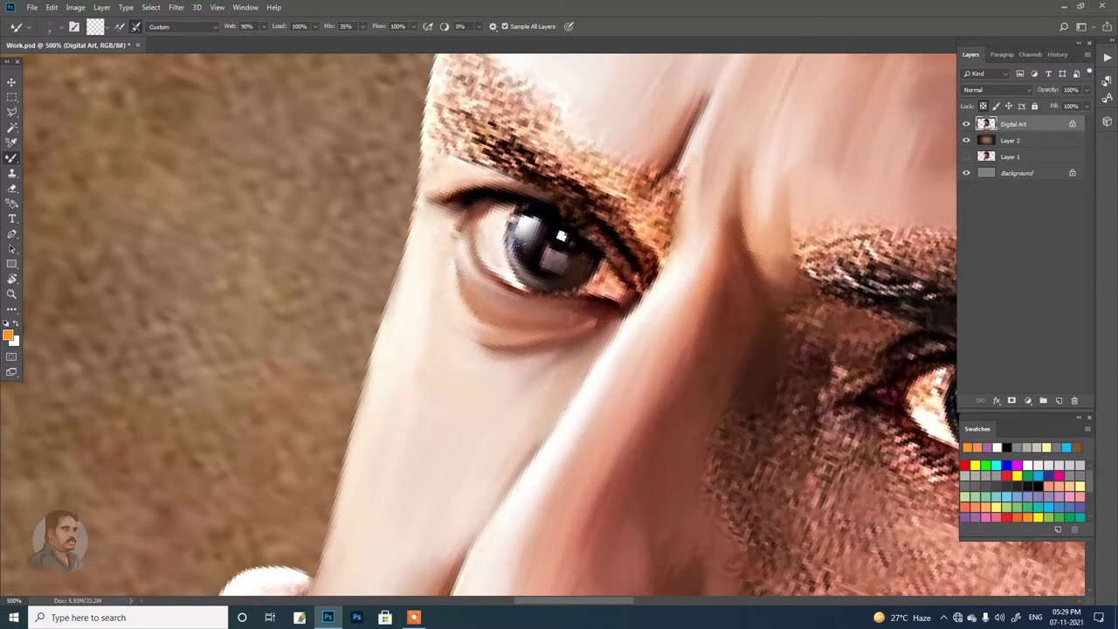
pyautogui.moveTo(519, 261); pyautogui.dragTo(528, 209)
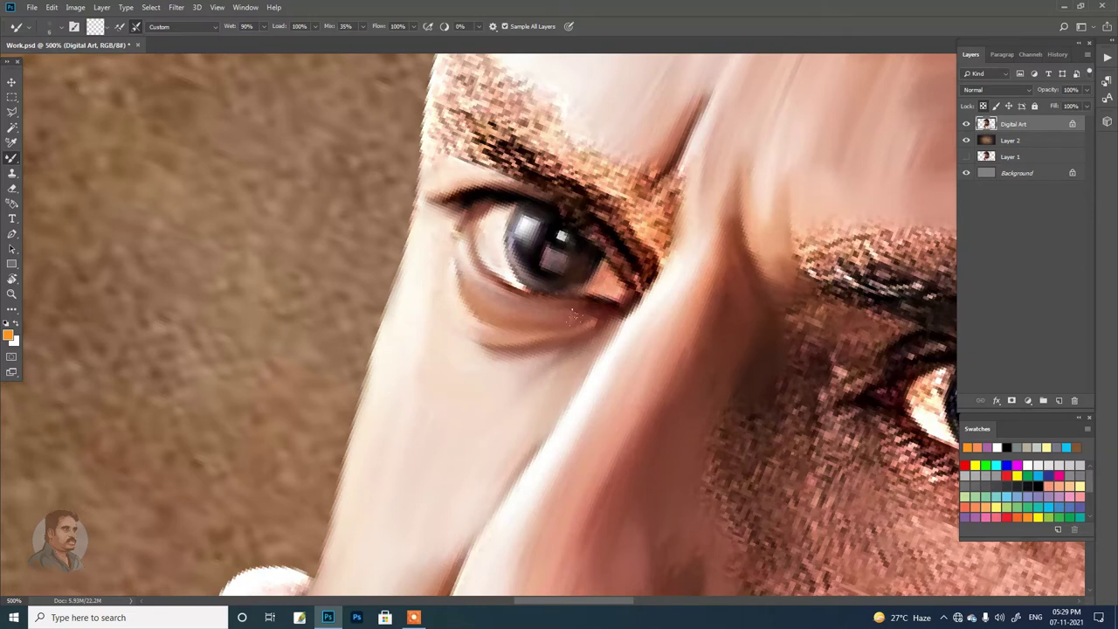
# Blend the eye's outer corner and the pixelated eyebrow into smooth painted skin.
pyautogui.moveTo(648, 292); pyautogui.dragTo(628, 239)
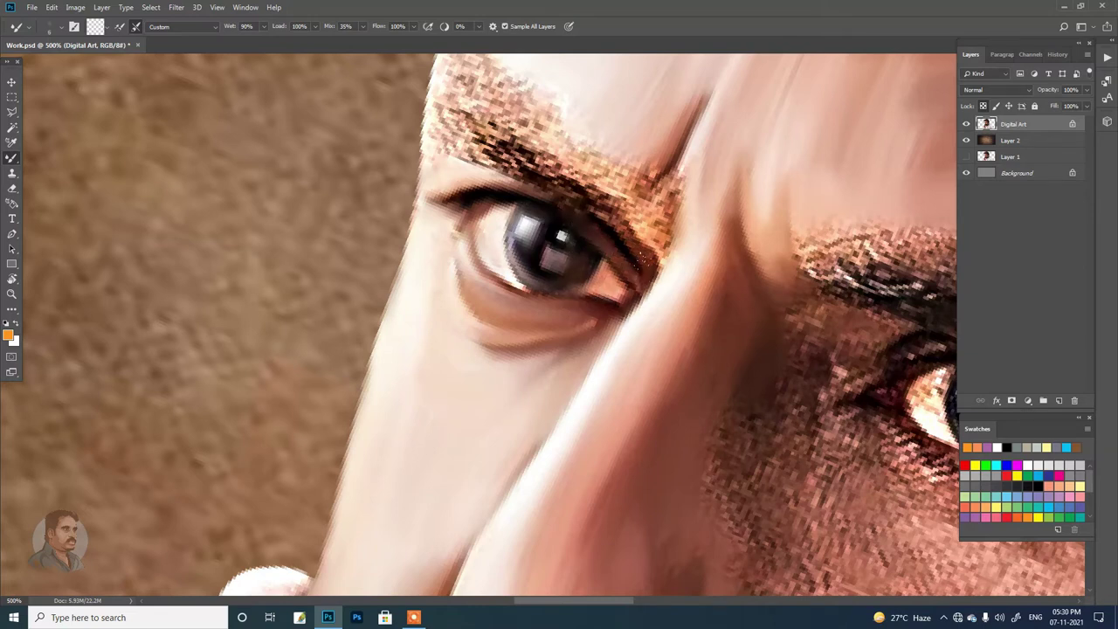
pyautogui.moveTo(674, 162); pyautogui.dragTo(652, 227)
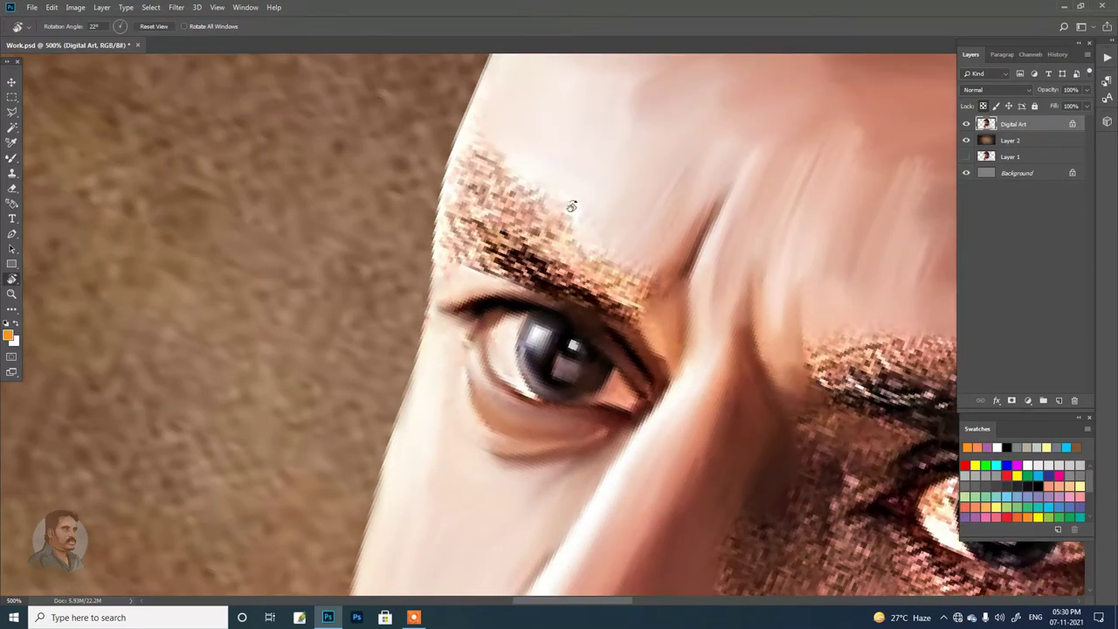
pyautogui.moveTo(524, 305); pyautogui.dragTo(477, 211)
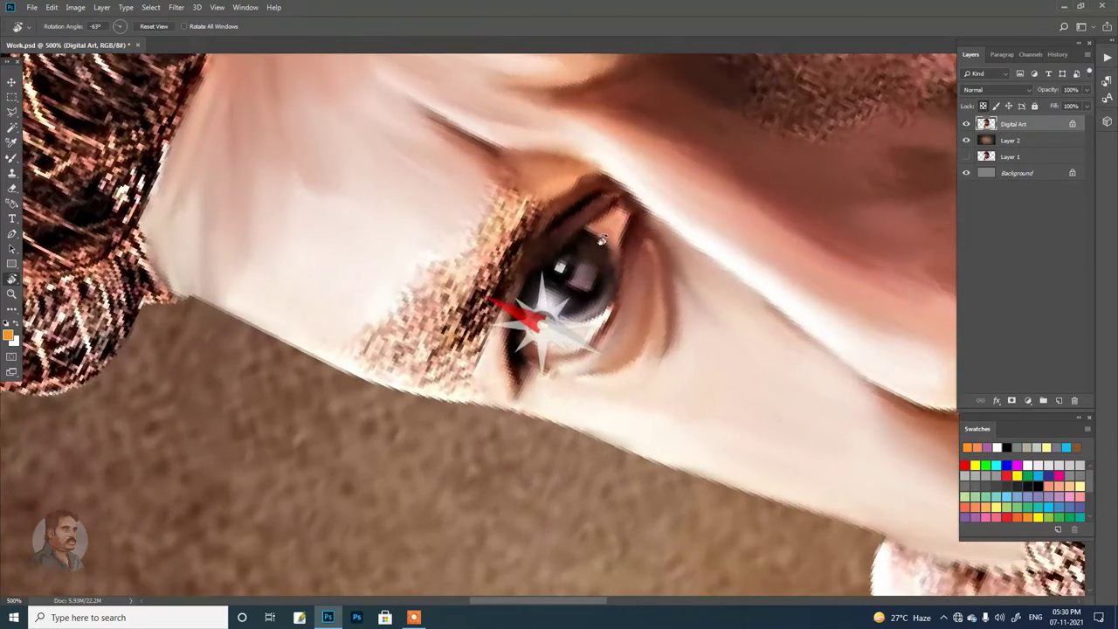
pyautogui.moveTo(437, 272); pyautogui.dragTo(645, 253)
pyautogui.moveTo(627, 194)
pyautogui.mouseDown()
pyautogui.moveTo(551, 234)
pyautogui.moveTo(471, 229)
pyautogui.mouseUp()
pyautogui.moveTo(541, 229)
pyautogui.mouseDown()
pyautogui.moveTo(478, 231)
pyautogui.moveTo(439, 201)
pyautogui.moveTo(419, 236)
pyautogui.moveTo(441, 296)
pyautogui.moveTo(510, 281)
pyautogui.mouseUp()
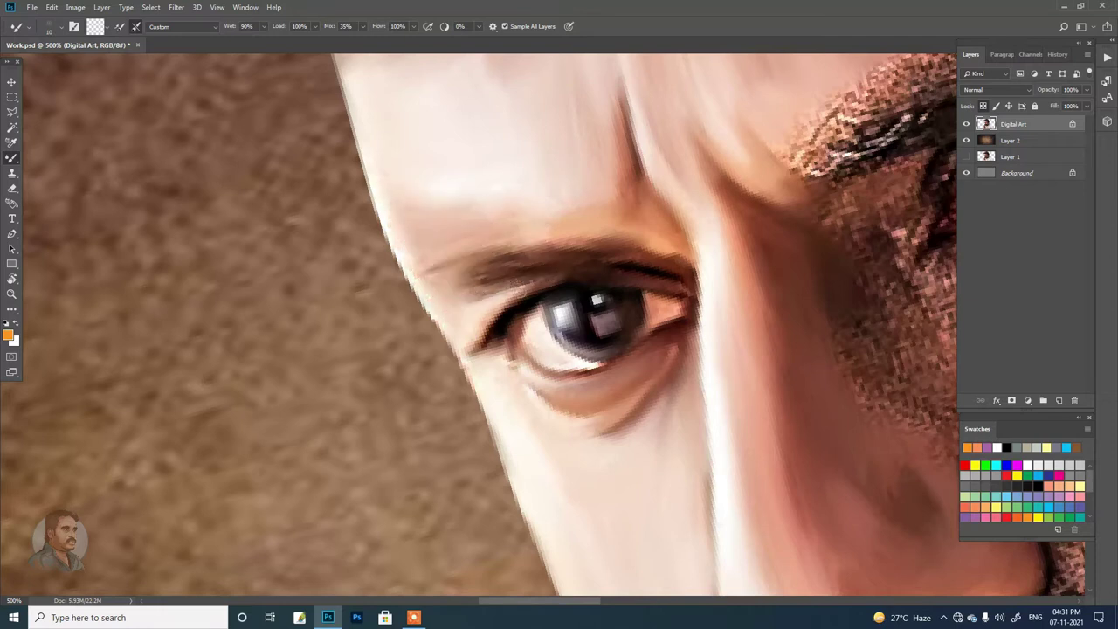
pyautogui.scroll(-5, 625, 369)
pyautogui.scroll(3, 515, 295)
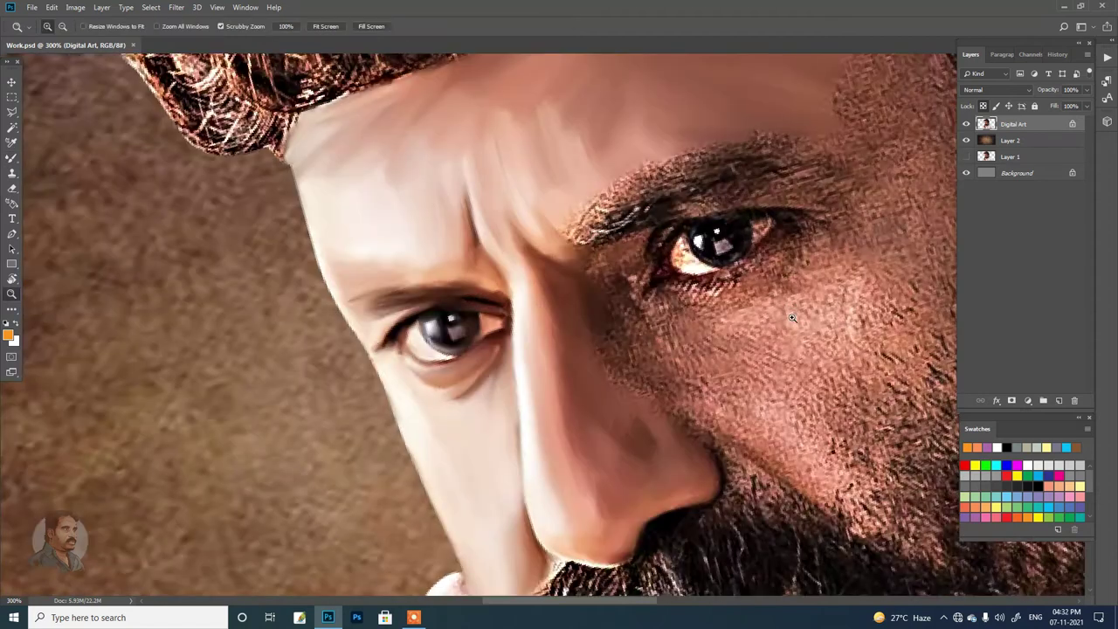
pyautogui.scroll(2, 516, 295)
pyautogui.scroll(2, 515, 296)
pyautogui.moveTo(517, 295); pyautogui.dragTo(663, 253)
# Smear the brow above the second eye into a smooth brown band and blend the cheek beside it.
pyautogui.moveTo(581, 255); pyautogui.dragTo(499, 279)
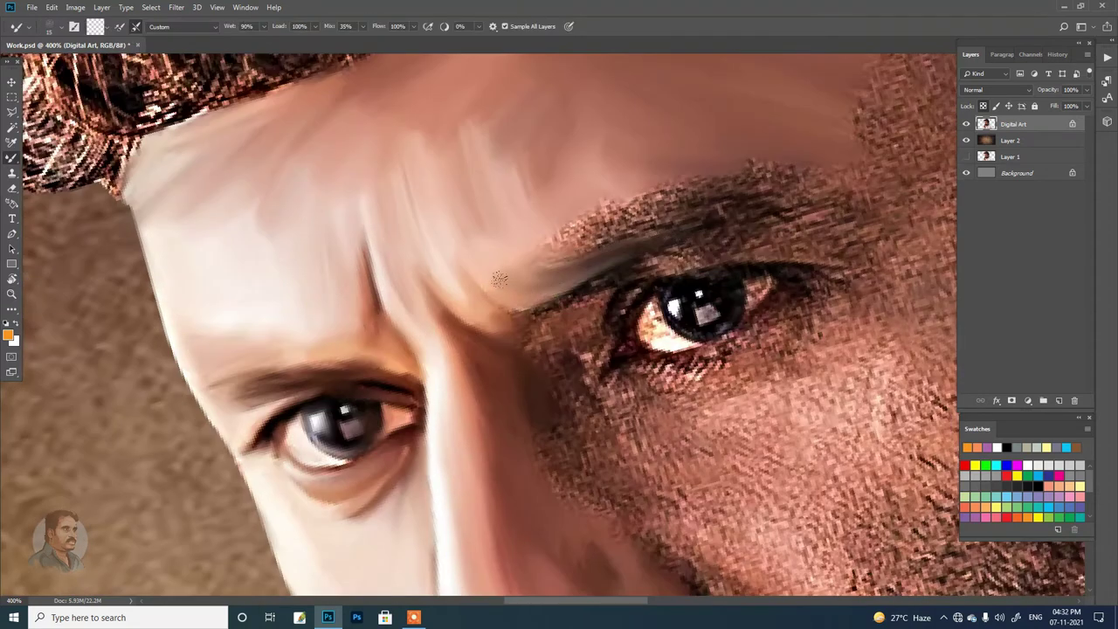
pyautogui.moveTo(601, 278)
pyautogui.mouseDown()
pyautogui.moveTo(664, 225)
pyautogui.moveTo(550, 248)
pyautogui.moveTo(762, 158)
pyautogui.moveTo(873, 254)
pyautogui.moveTo(664, 262)
pyautogui.moveTo(607, 294)
pyautogui.mouseUp()
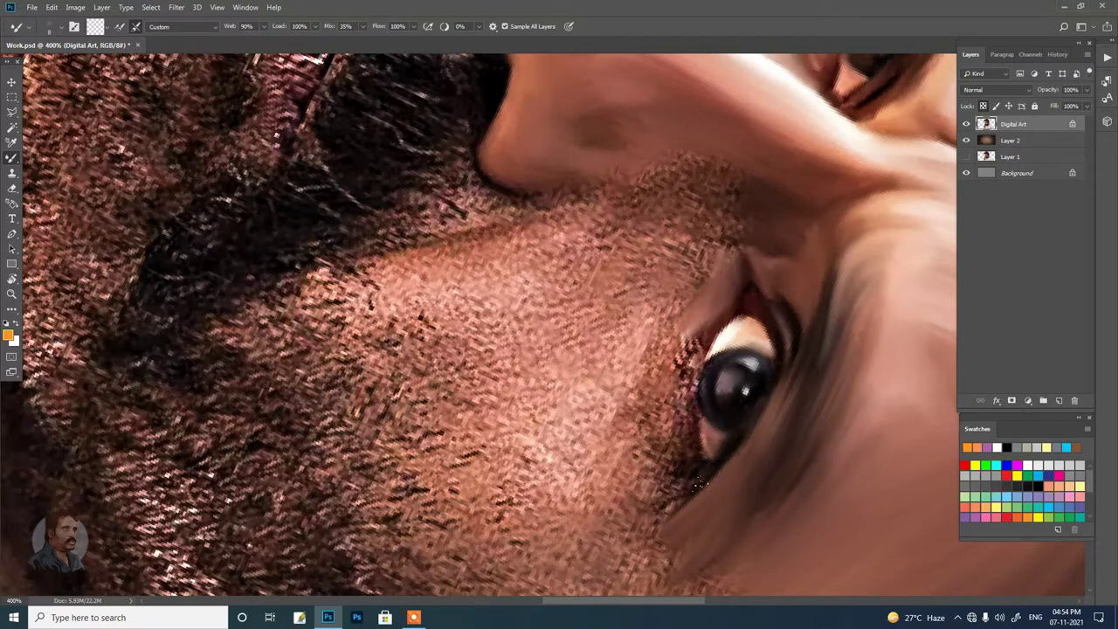
pyautogui.moveTo(709, 365)
pyautogui.mouseDown()
pyautogui.moveTo(694, 349)
pyautogui.moveTo(686, 432)
pyautogui.moveTo(663, 411)
pyautogui.moveTo(614, 424)
pyautogui.moveTo(659, 471)
pyautogui.mouseUp()
# Smooth the skin band below the nose and the skin beside the eye.
pyautogui.moveTo(417, 248)
pyautogui.mouseDown()
pyautogui.moveTo(577, 262)
pyautogui.moveTo(602, 288)
pyautogui.moveTo(602, 437)
pyautogui.moveTo(633, 310)
pyautogui.mouseUp()
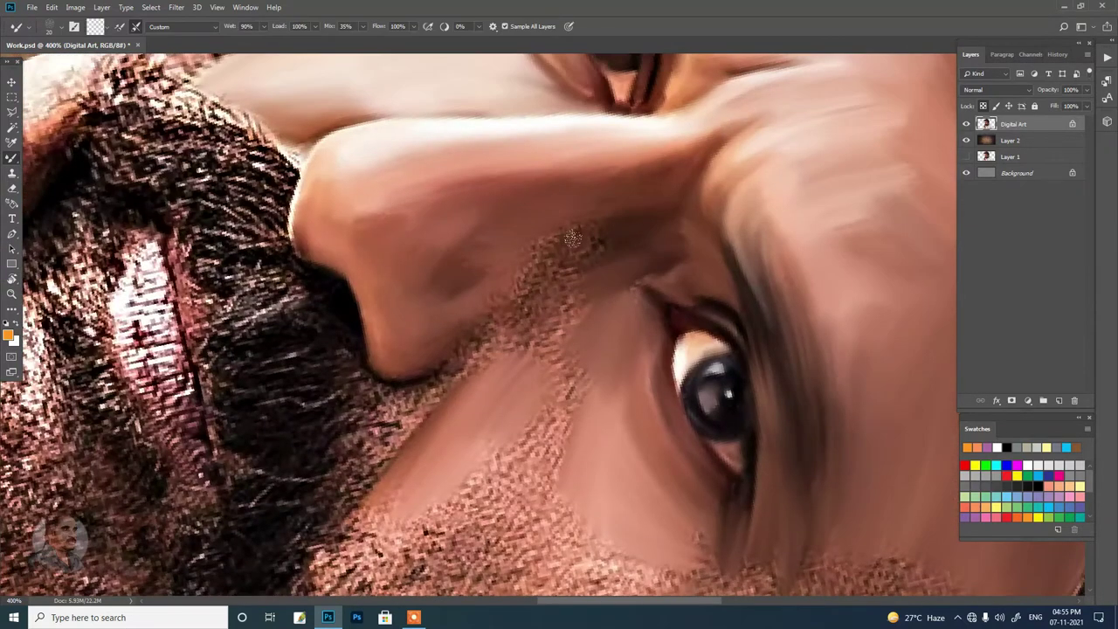
pyautogui.moveTo(603, 244)
pyautogui.mouseDown()
pyautogui.moveTo(523, 297)
pyautogui.moveTo(506, 324)
pyautogui.moveTo(555, 258)
pyautogui.mouseUp()
pyautogui.moveTo(476, 358); pyautogui.dragTo(535, 428)
pyautogui.moveTo(559, 471); pyautogui.dragTo(587, 325)
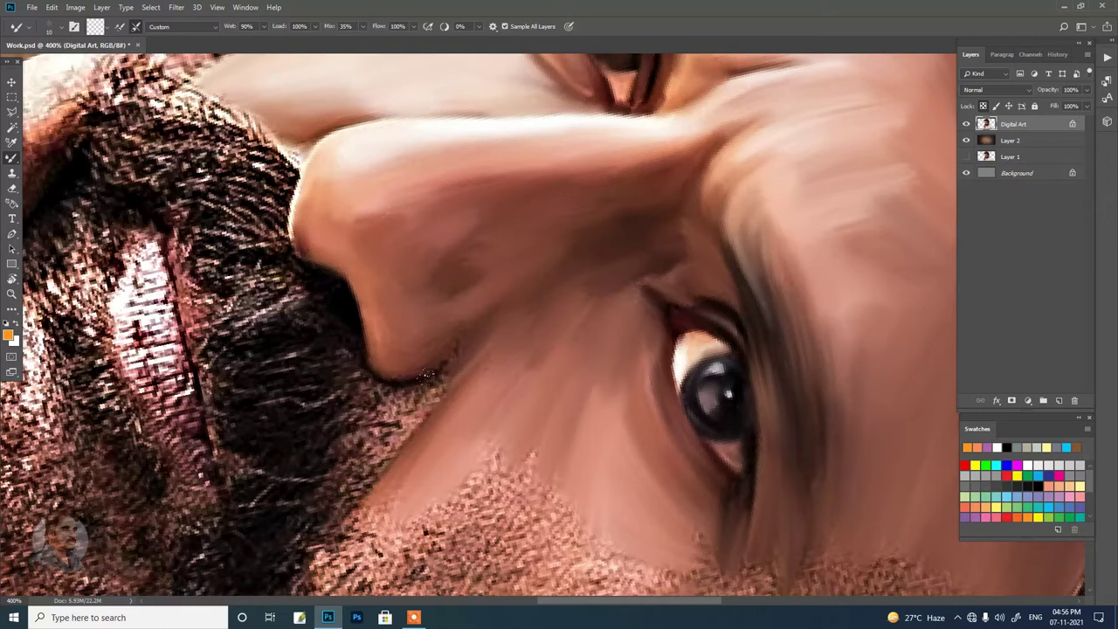
# Blend the skin at the beard edge below the nose.
pyautogui.moveTo(377, 456); pyautogui.dragTo(391, 407)
pyautogui.scroll(-2, 517, 446)
pyautogui.moveTo(515, 411); pyautogui.dragTo(524, 358)
pyautogui.moveTo(454, 459); pyautogui.dragTo(524, 366)
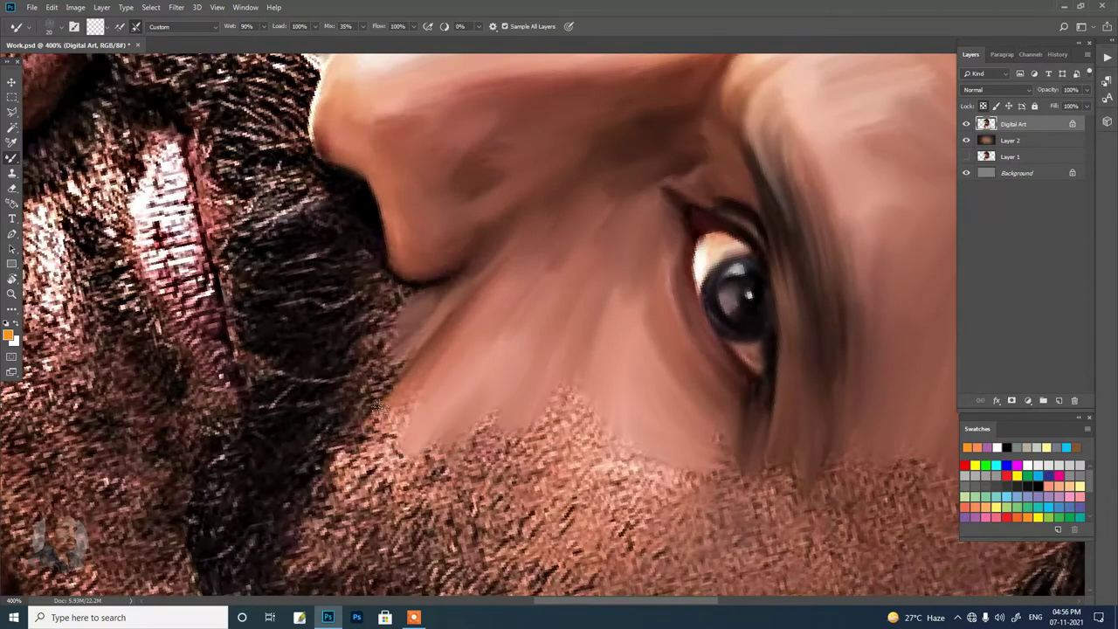
pyautogui.moveTo(375, 445); pyautogui.dragTo(489, 410)
pyautogui.moveTo(489, 480); pyautogui.dragTo(612, 389)
pyautogui.moveTo(542, 493)
pyautogui.mouseDown()
pyautogui.moveTo(642, 489)
pyautogui.moveTo(653, 369)
pyautogui.mouseUp()
# Smooth the forehead skin and blend it into the hairline.
pyautogui.moveTo(524, 306)
pyautogui.mouseDown()
pyautogui.moveTo(411, 332)
pyautogui.moveTo(523, 282)
pyautogui.moveTo(664, 296)
pyautogui.moveTo(790, 332)
pyautogui.moveTo(812, 385)
pyautogui.moveTo(780, 455)
pyautogui.moveTo(507, 241)
pyautogui.mouseUp()
pyautogui.moveTo(436, 218); pyautogui.dragTo(541, 332)
pyautogui.moveTo(419, 254)
pyautogui.mouseDown()
pyautogui.moveTo(489, 388)
pyautogui.moveTo(690, 305)
pyautogui.moveTo(524, 262)
pyautogui.moveTo(437, 358)
pyautogui.mouseUp()
pyautogui.moveTo(419, 288); pyautogui.dragTo(769, 367)
pyautogui.moveTo(751, 262); pyautogui.dragTo(454, 187)
pyautogui.moveTo(523, 166); pyautogui.dragTo(349, 297)
pyautogui.moveTo(436, 218); pyautogui.dragTo(288, 367)
pyautogui.moveTo(454, 262); pyautogui.dragTo(610, 325)
# Rotate the view about 15° and smear the mustache into grey strands blending toward the finger.
pyautogui.hotkey('ctrl', '-')
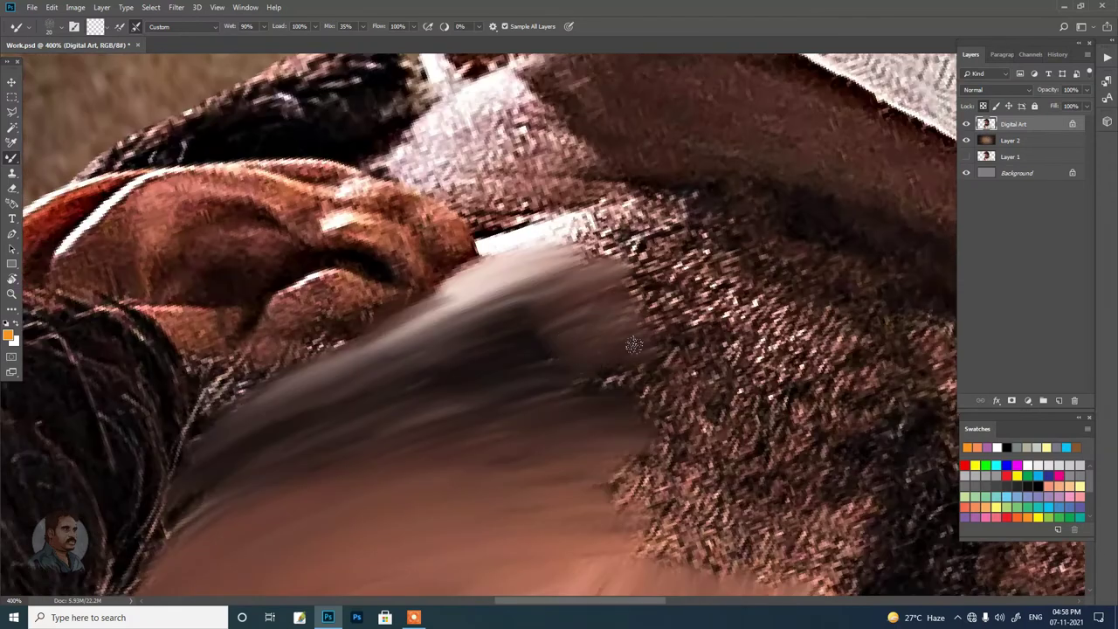
pyautogui.press('r')
pyautogui.moveTo(611, 261)
pyautogui.mouseDown()
pyautogui.moveTo(646, 399)
pyautogui.moveTo(659, 319)
pyautogui.mouseUp()
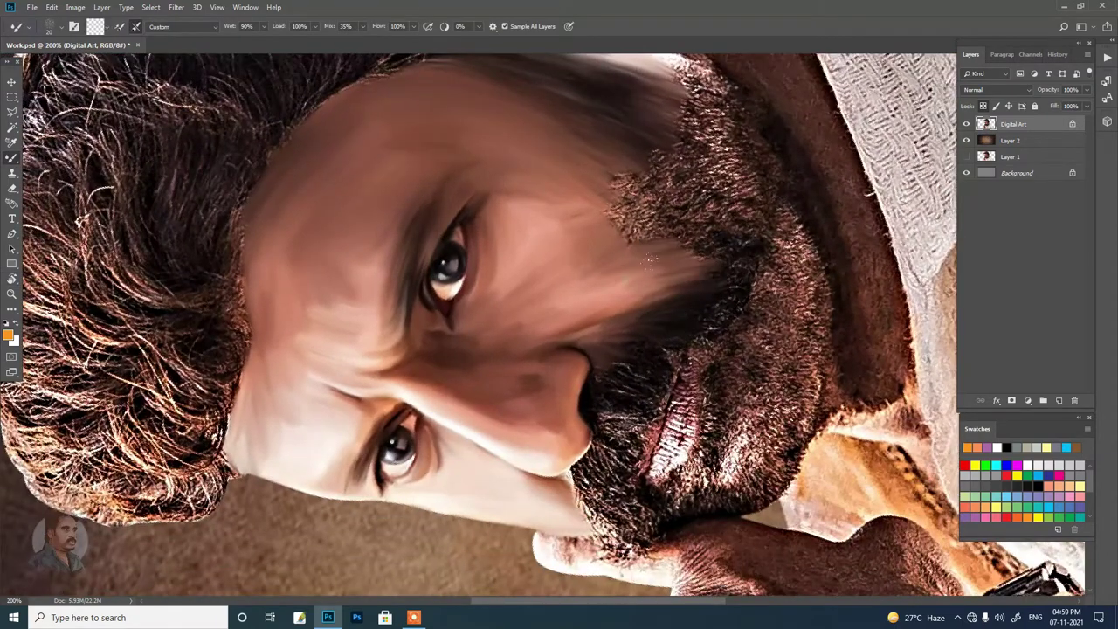
pyautogui.press('r')
pyautogui.moveTo(637, 226); pyautogui.dragTo(526, 202)
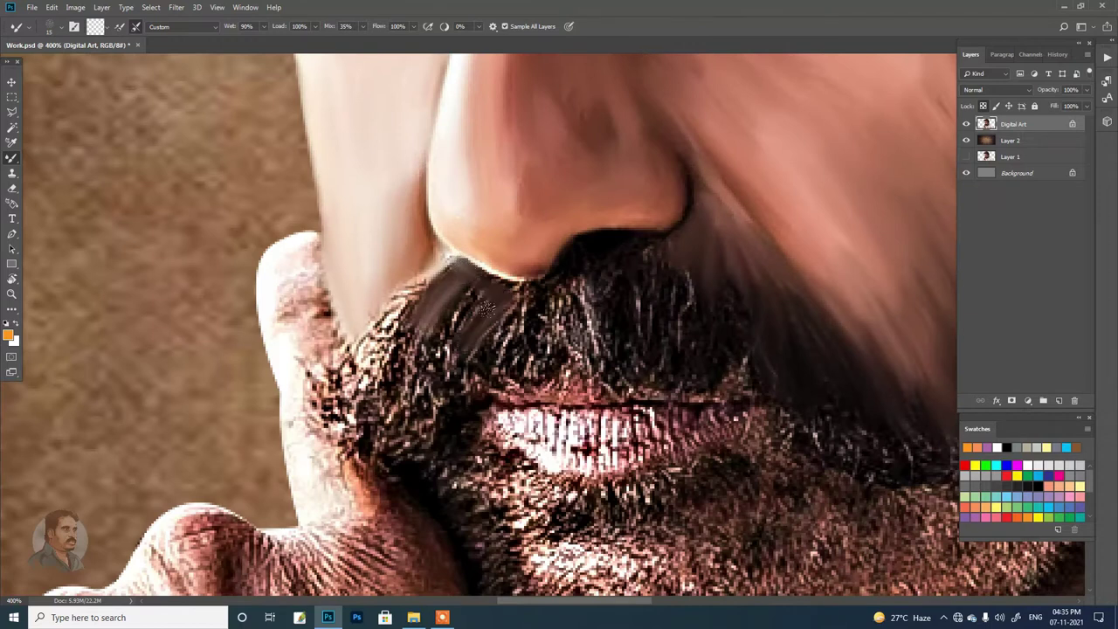
pyautogui.moveTo(485, 306); pyautogui.dragTo(422, 288)
pyautogui.moveTo(341, 367); pyautogui.dragTo(426, 374)
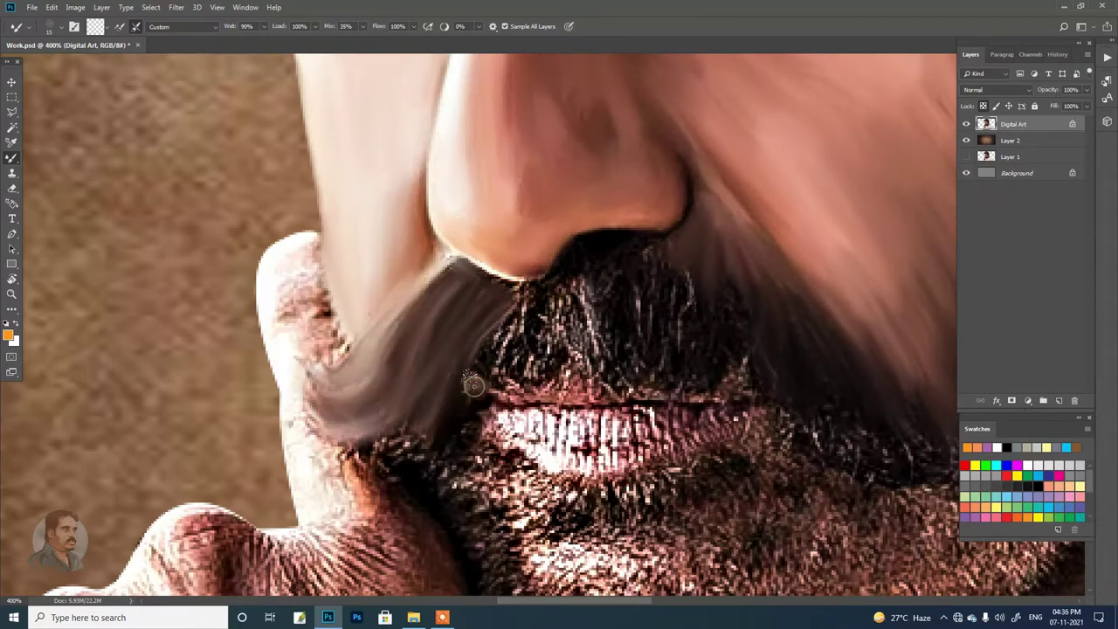
pyautogui.moveTo(481, 354)
pyautogui.mouseDown()
pyautogui.moveTo(590, 339)
pyautogui.moveTo(718, 239)
pyautogui.mouseUp()
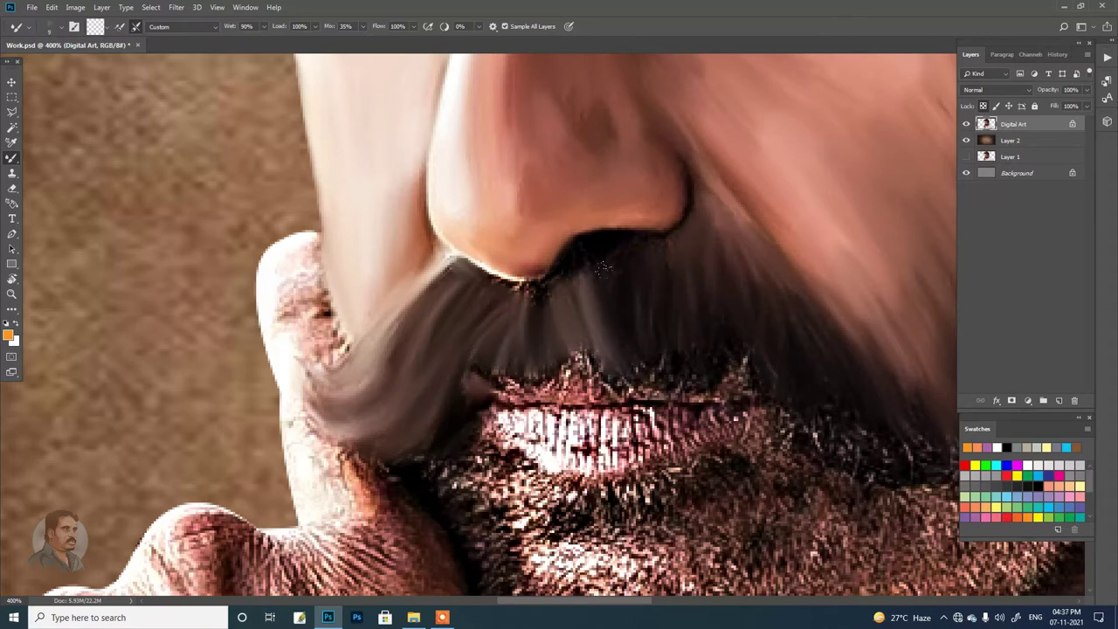
pyautogui.moveTo(528, 284); pyautogui.dragTo(583, 241)
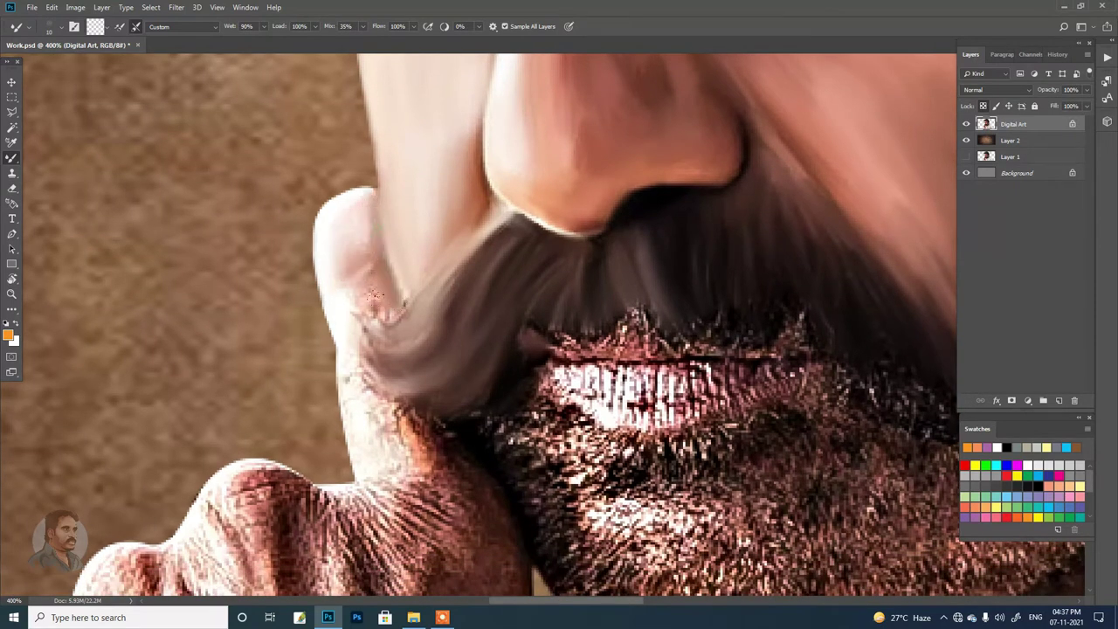
pyautogui.moveTo(346, 397)
pyautogui.mouseDown()
pyautogui.moveTo(406, 425)
pyautogui.moveTo(458, 283)
pyautogui.mouseUp()
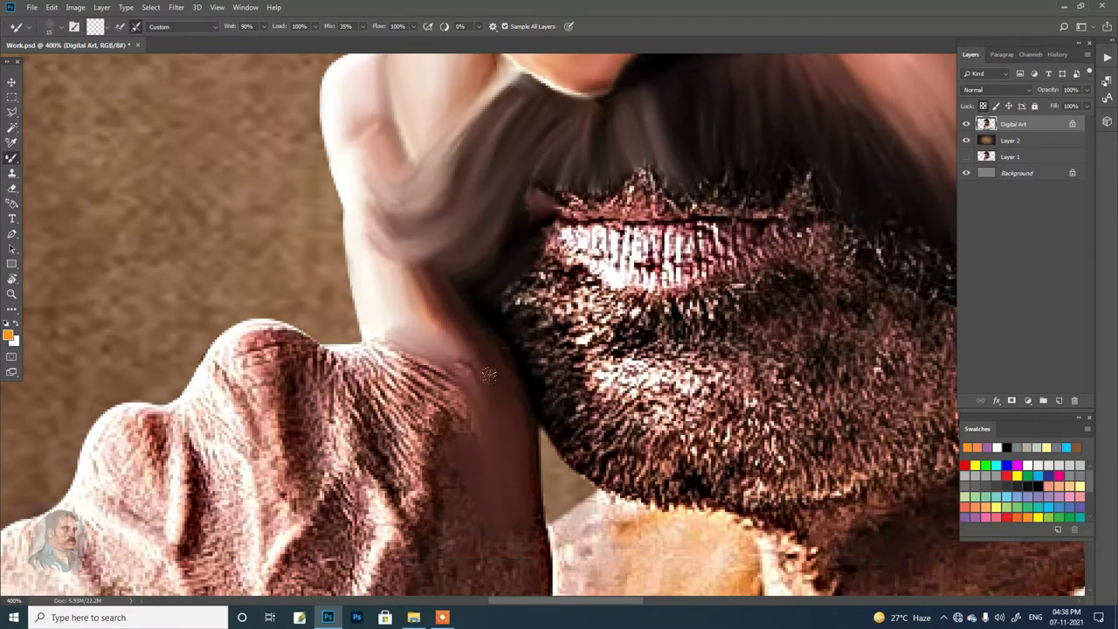
# Smooth the fist's knuckle edges, knuckle highlight and surrounding skin.
pyautogui.moveTo(488, 374); pyautogui.dragTo(559, 105)
pyautogui.moveTo(411, 288); pyautogui.dragTo(438, 204)
pyautogui.moveTo(314, 336)
pyautogui.mouseDown()
pyautogui.moveTo(367, 323)
pyautogui.moveTo(314, 358)
pyautogui.moveTo(419, 340)
pyautogui.moveTo(472, 401)
pyautogui.mouseUp()
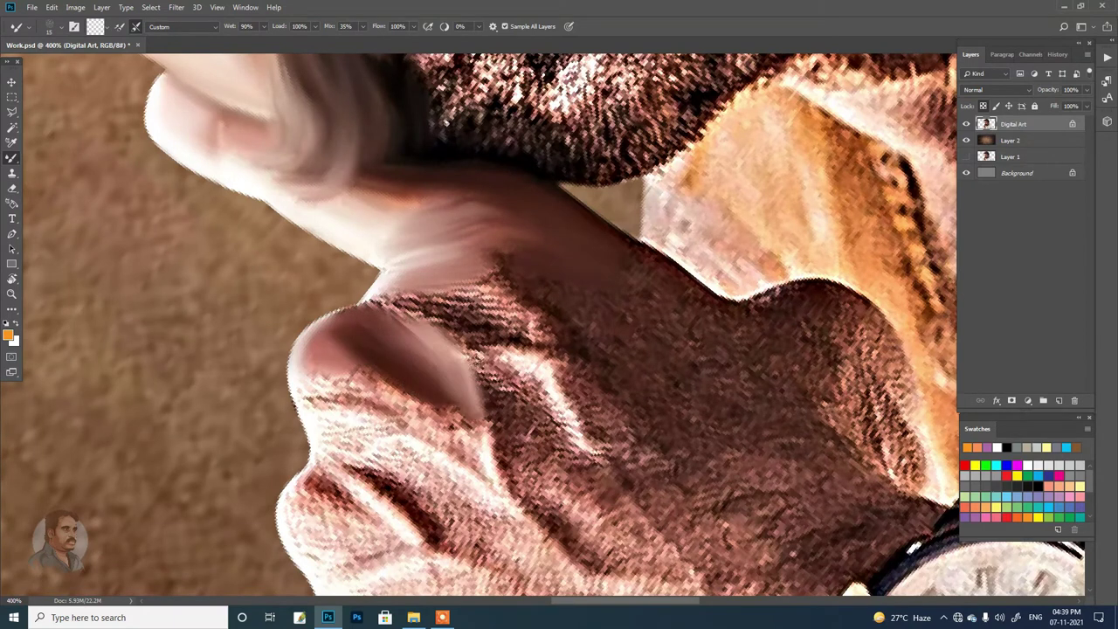
pyautogui.moveTo(463, 358); pyautogui.dragTo(542, 480)
pyautogui.moveTo(497, 358)
pyautogui.mouseDown()
pyautogui.moveTo(576, 472)
pyautogui.moveTo(576, 454)
pyautogui.mouseUp()
pyautogui.moveTo(393, 385)
pyautogui.mouseDown()
pyautogui.moveTo(454, 419)
pyautogui.moveTo(567, 306)
pyautogui.mouseUp()
# Smooth the skin texture between the knuckles and the wrist.
pyautogui.moveTo(446, 341)
pyautogui.mouseDown()
pyautogui.moveTo(520, 277)
pyautogui.moveTo(698, 350)
pyautogui.mouseUp()
pyautogui.moveTo(489, 301); pyautogui.dragTo(707, 314)
pyautogui.moveTo(628, 253); pyautogui.dragTo(698, 200)
pyautogui.moveTo(646, 157); pyautogui.dragTo(716, 350)
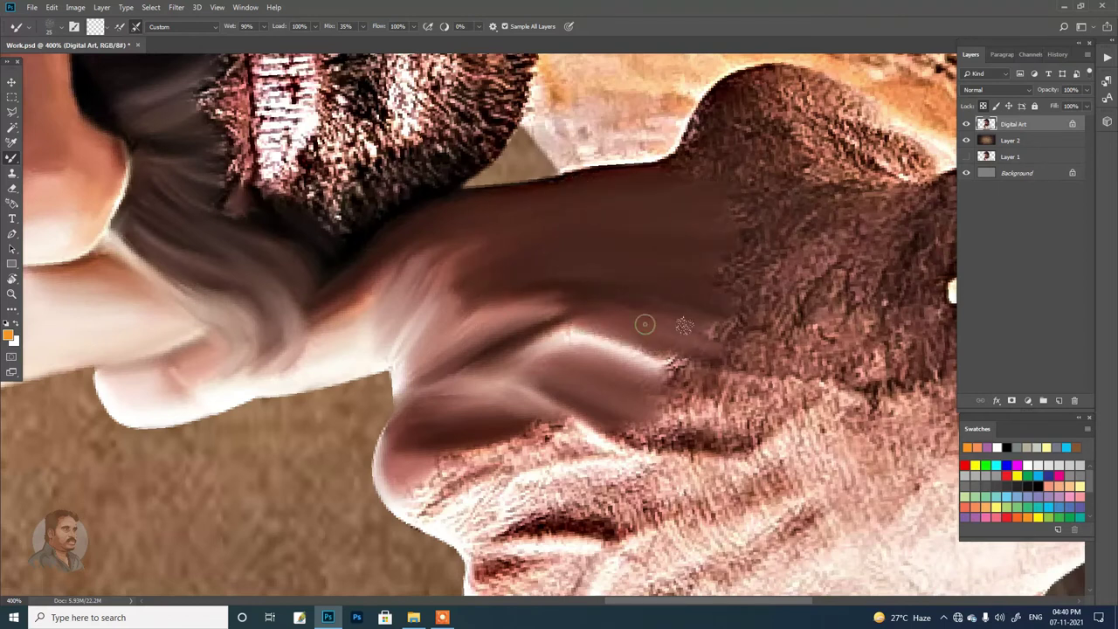
pyautogui.moveTo(644, 324); pyautogui.dragTo(742, 393)
pyautogui.moveTo(629, 410); pyautogui.dragTo(786, 385)
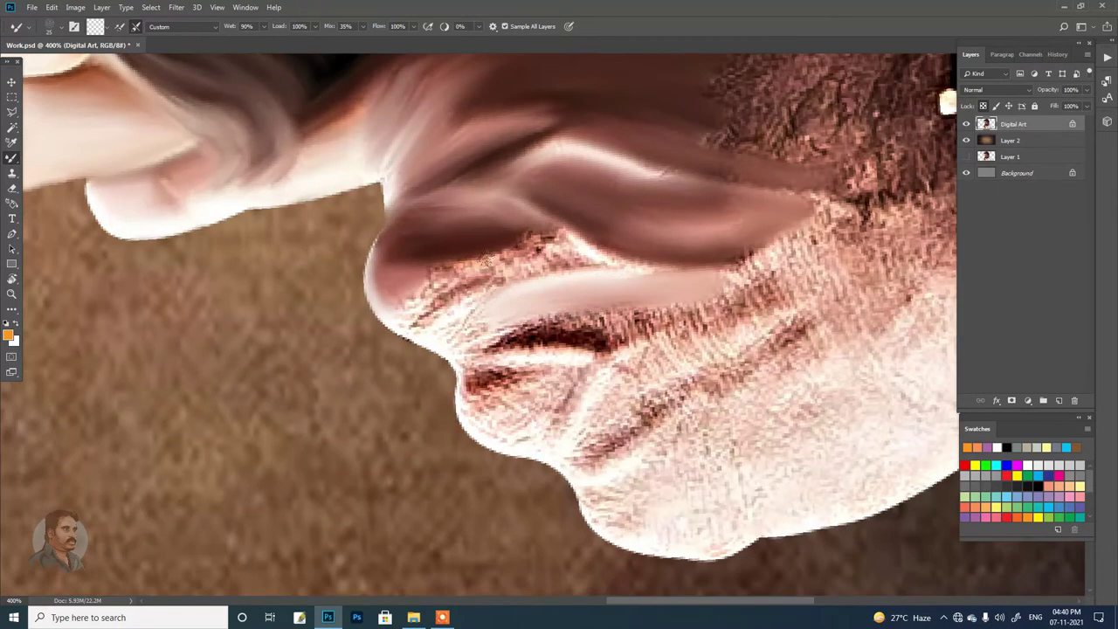
pyautogui.moveTo(487, 259); pyautogui.dragTo(410, 323)
pyautogui.moveTo(393, 262)
pyautogui.mouseDown()
pyautogui.moveTo(474, 294)
pyautogui.moveTo(743, 314)
pyautogui.moveTo(775, 262)
pyautogui.moveTo(612, 393)
pyautogui.mouseUp()
# Add smooth highlight streaks to the knuckles and turn the red textured patch into pink skin.
pyautogui.moveTo(812, 301); pyautogui.dragTo(628, 414)
pyautogui.moveTo(769, 345); pyautogui.dragTo(602, 449)
pyautogui.moveTo(463, 358); pyautogui.dragTo(581, 354)
pyautogui.moveTo(611, 336); pyautogui.dragTo(538, 411)
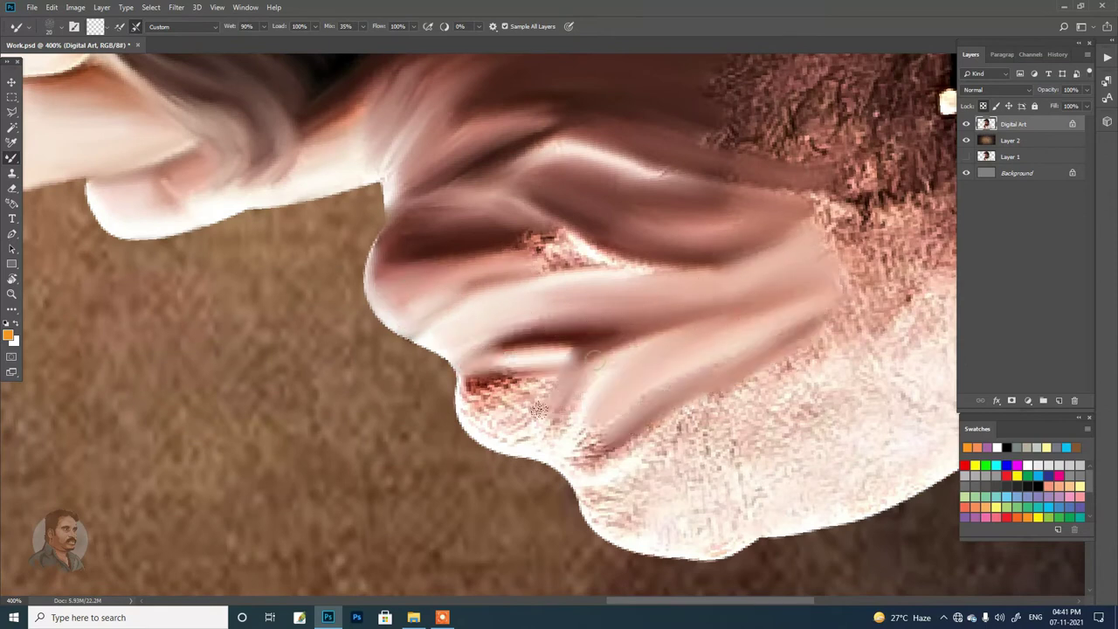
pyautogui.moveTo(550, 358); pyautogui.dragTo(472, 410)
pyautogui.moveTo(506, 376); pyautogui.dragTo(498, 441)
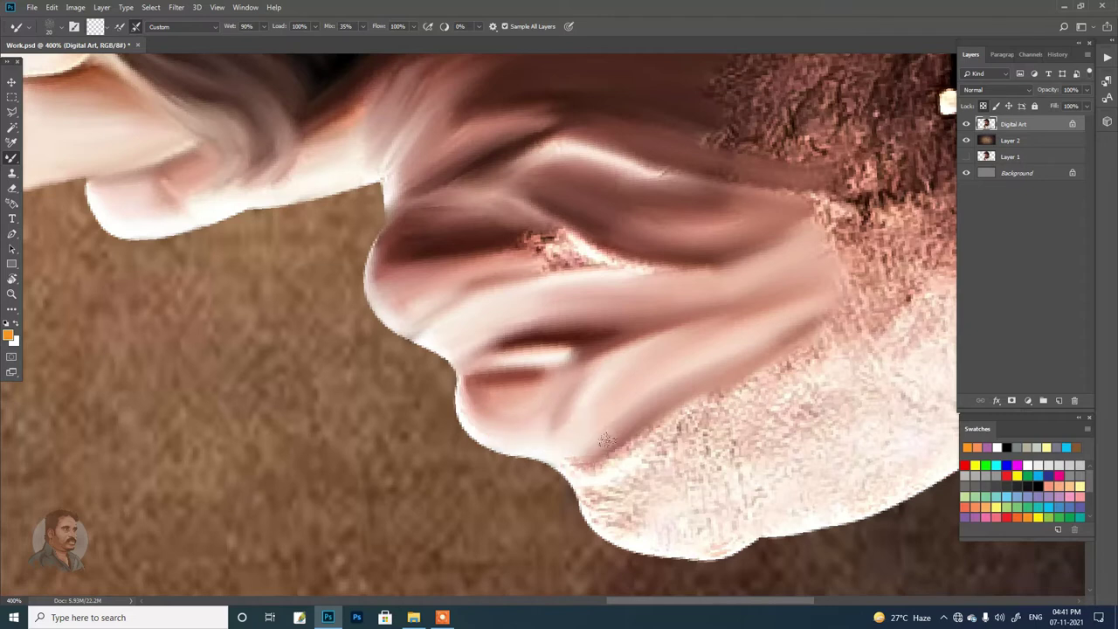
# Smooth the white textured edge of the fist.
pyautogui.moveTo(604, 440); pyautogui.dragTo(751, 385)
pyautogui.moveTo(585, 515); pyautogui.dragTo(777, 401)
pyautogui.moveTo(629, 524); pyautogui.dragTo(829, 340)
pyautogui.moveTo(699, 550)
pyautogui.mouseDown()
pyautogui.moveTo(842, 486)
pyautogui.moveTo(760, 442)
pyautogui.mouseUp()
# Smooth the finger creases and the dark skin between the hand and the watch.
pyautogui.moveTo(701, 461)
pyautogui.mouseDown()
pyautogui.moveTo(646, 367)
pyautogui.moveTo(661, 323)
pyautogui.moveTo(594, 281)
pyautogui.moveTo(454, 279)
pyautogui.mouseUp()
pyautogui.moveTo(611, 349); pyautogui.dragTo(564, 190)
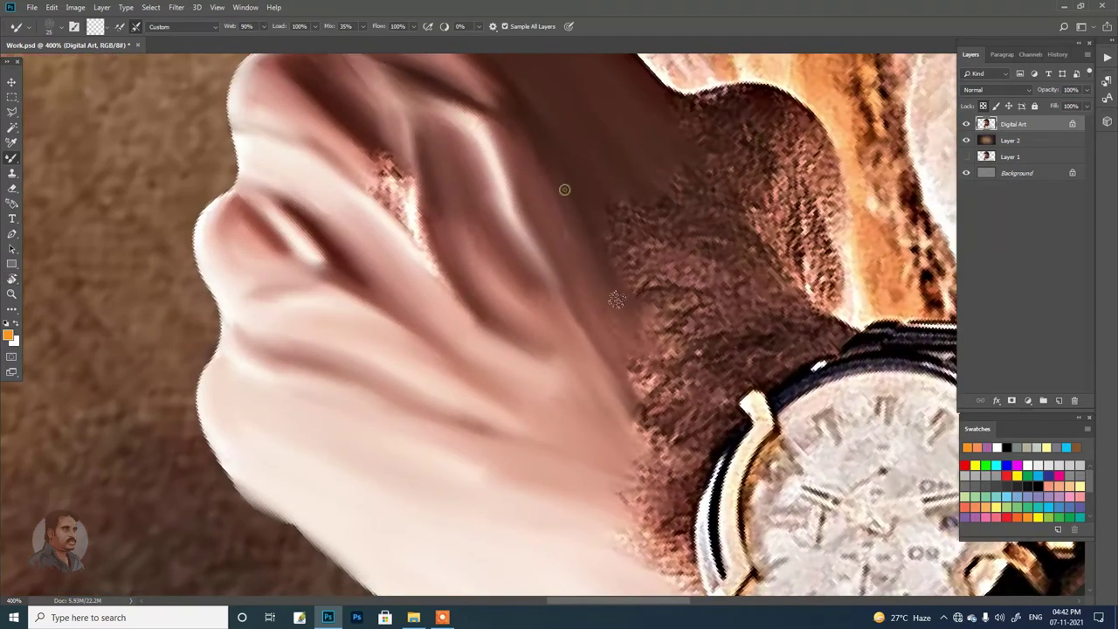
pyautogui.moveTo(502, 341)
pyautogui.mouseDown()
pyautogui.moveTo(445, 227)
pyautogui.moveTo(437, 244)
pyautogui.moveTo(432, 210)
pyautogui.mouseUp()
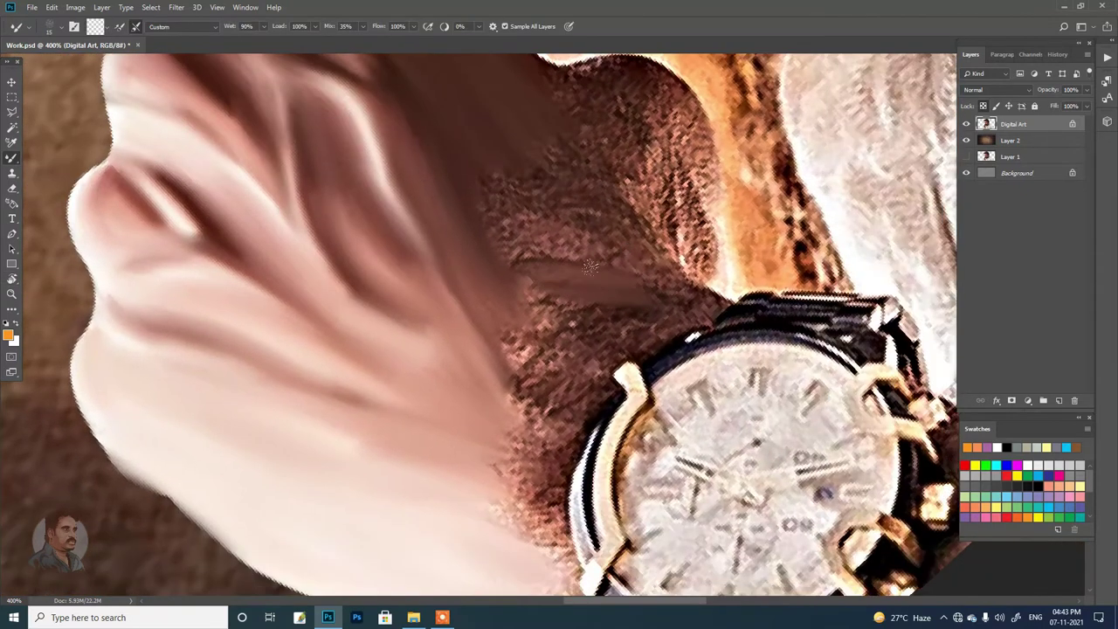
pyautogui.moveTo(690, 301)
pyautogui.mouseDown()
pyautogui.moveTo(524, 254)
pyautogui.moveTo(616, 213)
pyautogui.mouseUp()
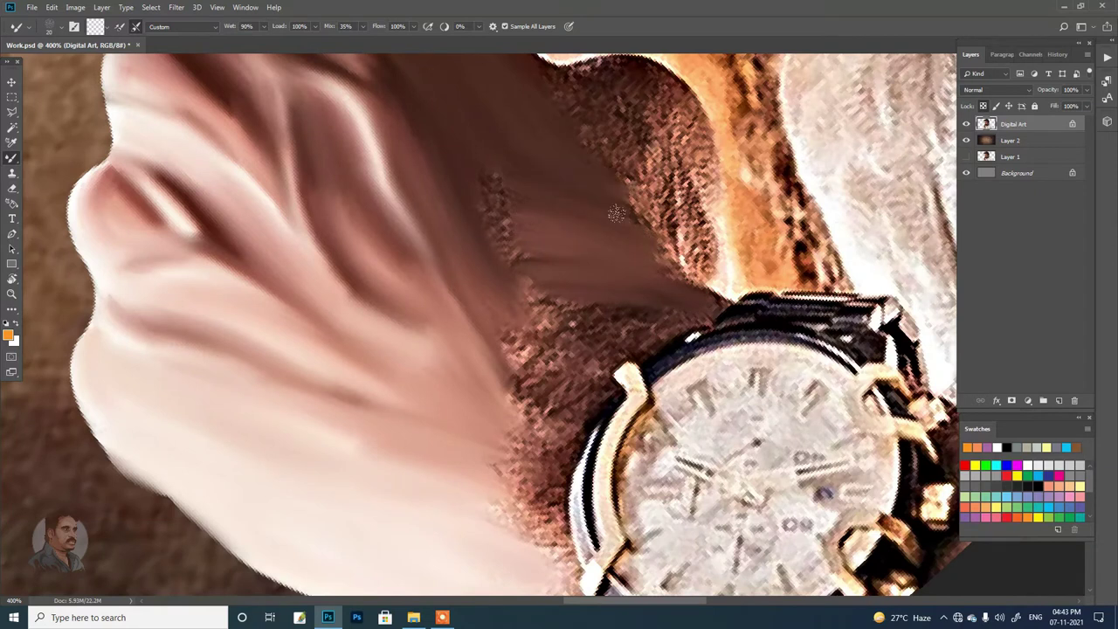
pyautogui.moveTo(541, 223); pyautogui.dragTo(502, 258)
pyautogui.moveTo(647, 314)
pyautogui.mouseDown()
pyautogui.moveTo(524, 328)
pyautogui.moveTo(507, 436)
pyautogui.moveTo(575, 353)
pyautogui.mouseUp()
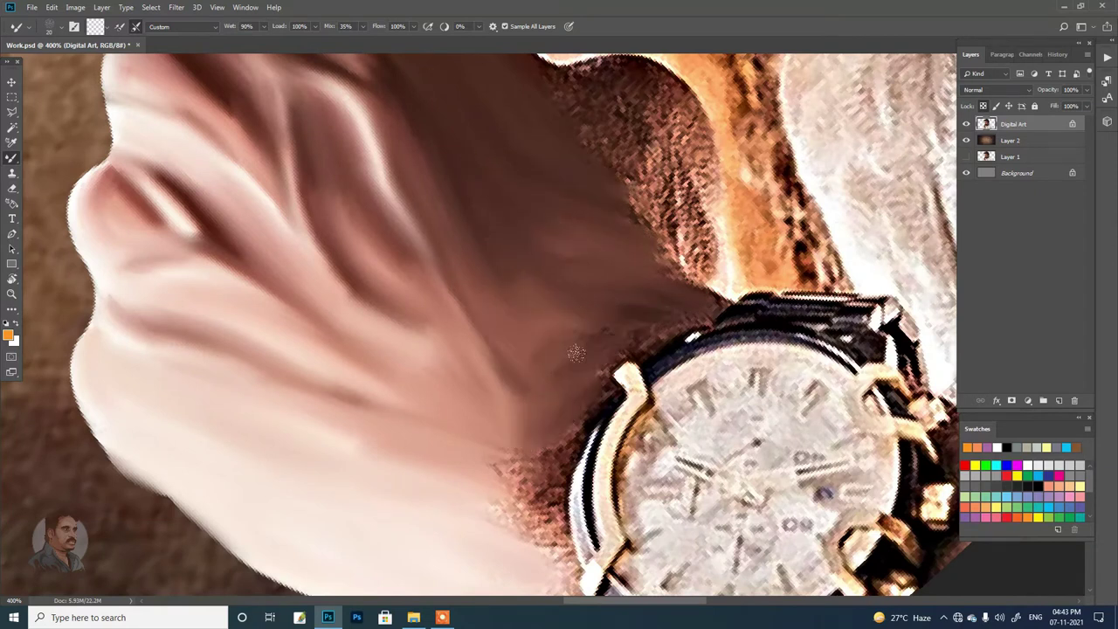
# Smooth and even out the skin tone along the edge below the watch.
pyautogui.scroll(-1, 692, 327)
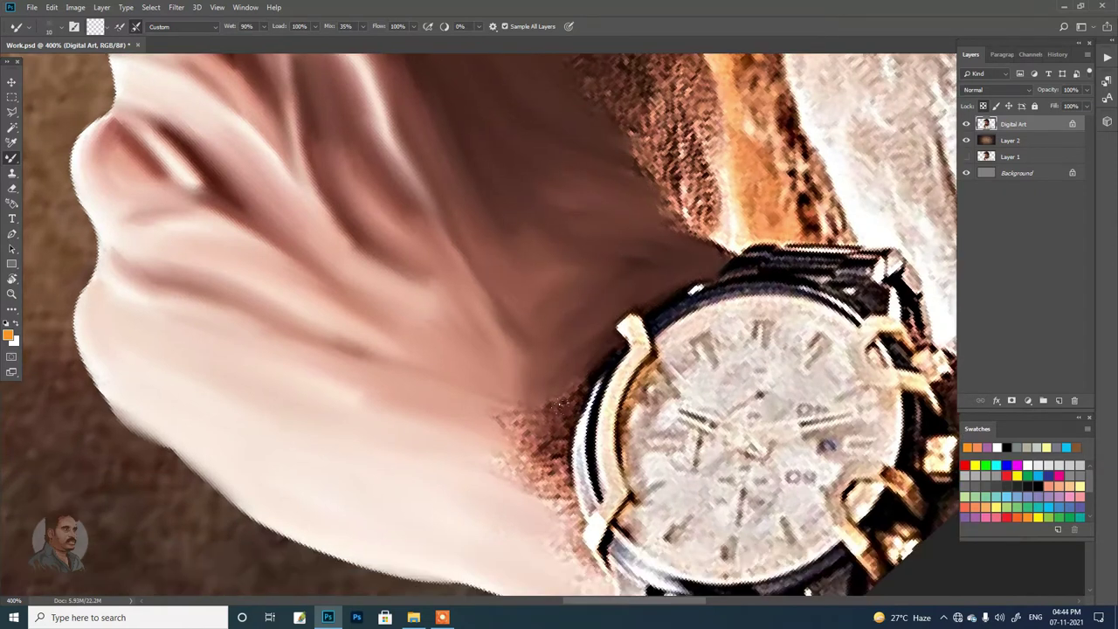
pyautogui.moveTo(562, 367)
pyautogui.mouseDown()
pyautogui.moveTo(542, 463)
pyautogui.moveTo(489, 452)
pyautogui.moveTo(568, 524)
pyautogui.moveTo(552, 485)
pyautogui.mouseUp()
pyautogui.scroll(-3, 551, 485)
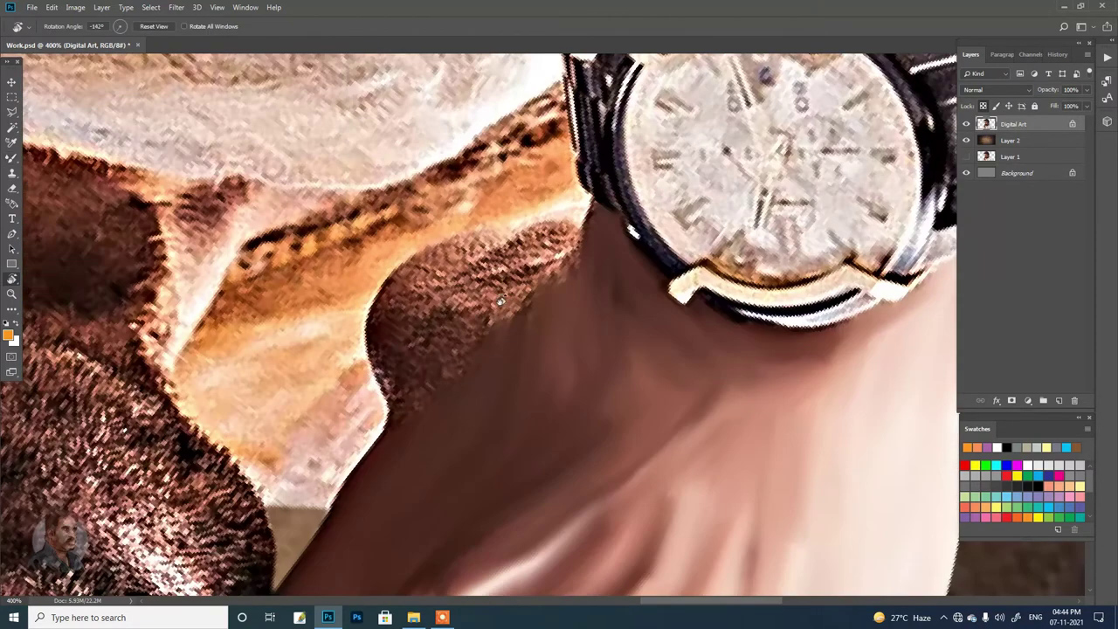
pyautogui.moveTo(537, 262); pyautogui.dragTo(471, 323)
pyautogui.moveTo(533, 289); pyautogui.dragTo(393, 401)
pyautogui.moveTo(371, 325)
pyautogui.mouseDown()
pyautogui.moveTo(454, 305)
pyautogui.moveTo(506, 245)
pyautogui.mouseUp()
pyautogui.moveTo(384, 306)
pyautogui.mouseDown()
pyautogui.moveTo(541, 227)
pyautogui.moveTo(417, 317)
pyautogui.mouseUp()
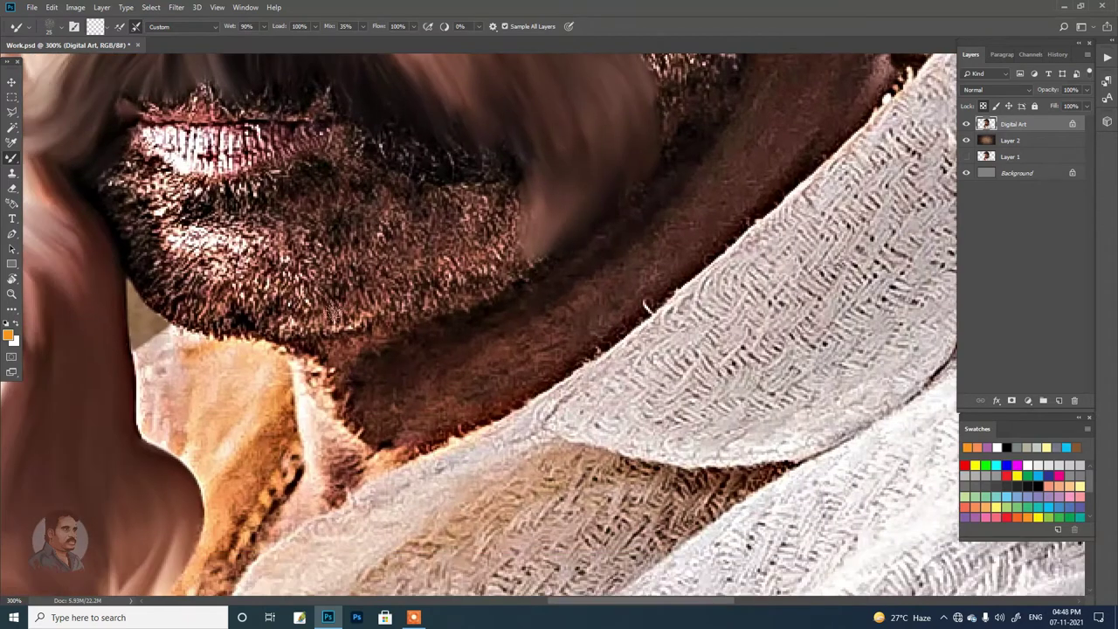
# Smooth the textured beard under the lips into even brown, including its lower edges.
pyautogui.moveTo(333, 311); pyautogui.dragTo(463, 258)
pyautogui.moveTo(437, 314); pyautogui.dragTo(537, 248)
pyautogui.moveTo(310, 349); pyautogui.dragTo(476, 188)
pyautogui.moveTo(454, 240); pyautogui.dragTo(524, 188)
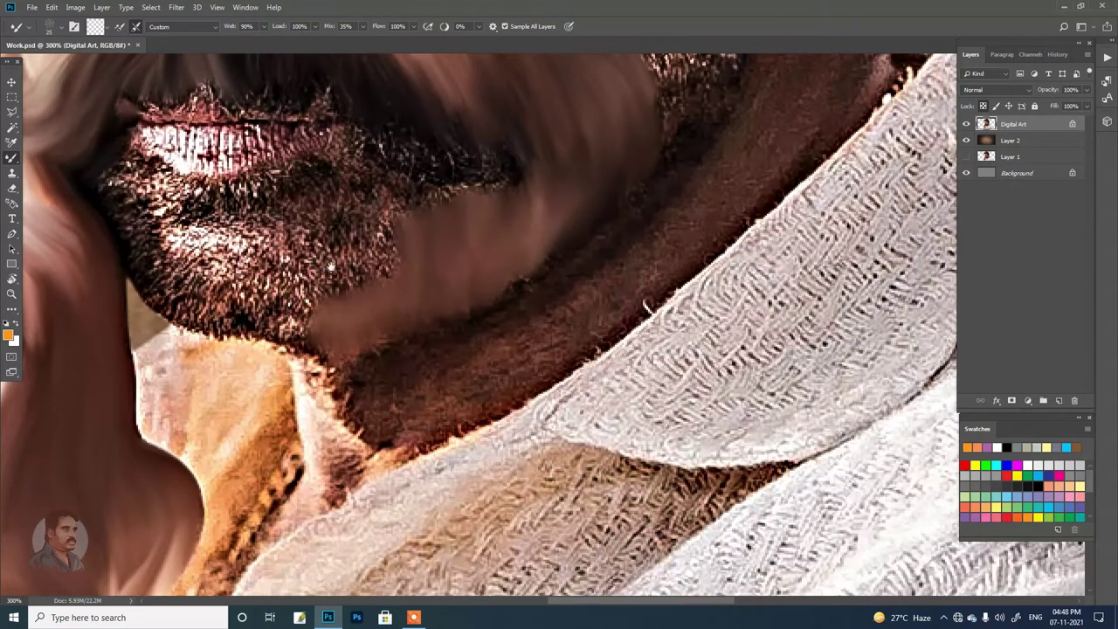
pyautogui.moveTo(330, 266); pyautogui.dragTo(372, 242)
pyautogui.moveTo(349, 327); pyautogui.dragTo(179, 205)
pyautogui.moveTo(236, 310)
pyautogui.mouseDown()
pyautogui.moveTo(231, 244)
pyautogui.moveTo(293, 262)
pyautogui.moveTo(432, 236)
pyautogui.mouseUp()
pyautogui.moveTo(183, 235)
pyautogui.mouseDown()
pyautogui.moveTo(234, 278)
pyautogui.moveTo(205, 201)
pyautogui.mouseUp()
pyautogui.moveTo(257, 253)
pyautogui.mouseDown()
pyautogui.moveTo(310, 275)
pyautogui.moveTo(424, 265)
pyautogui.mouseUp()
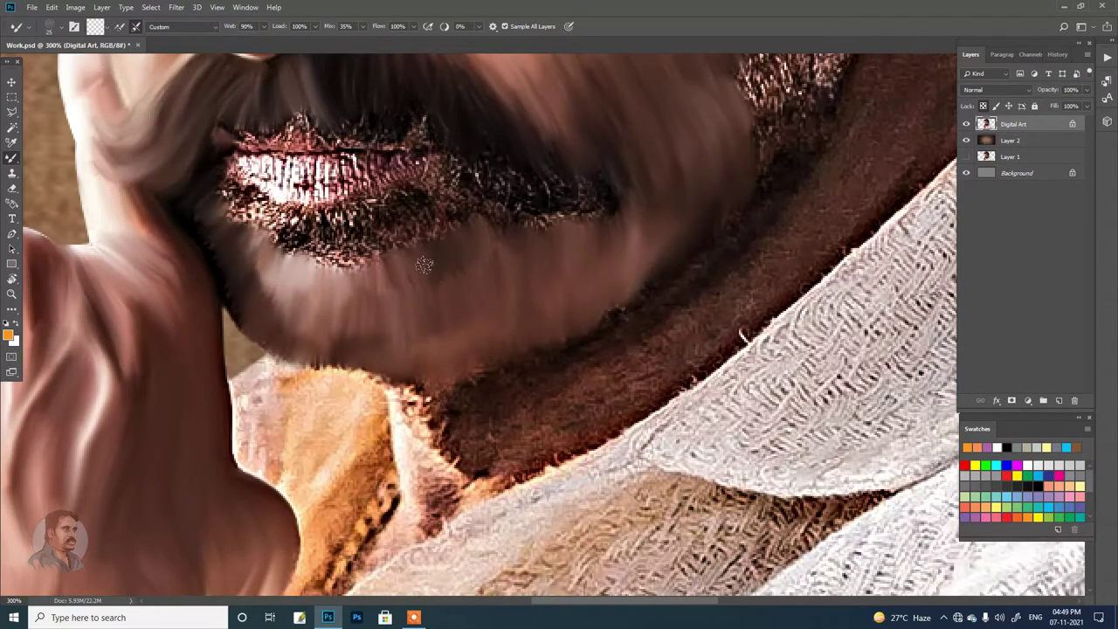
# Blend the beard beside the lips and soften the middle of the lower lip, zooming in closer.
pyautogui.moveTo(536, 223); pyautogui.dragTo(554, 327)
pyautogui.moveTo(509, 276)
pyautogui.mouseDown()
pyautogui.moveTo(441, 323)
pyautogui.moveTo(340, 366)
pyautogui.moveTo(480, 262)
pyautogui.moveTo(288, 349)
pyautogui.moveTo(271, 282)
pyautogui.mouseUp()
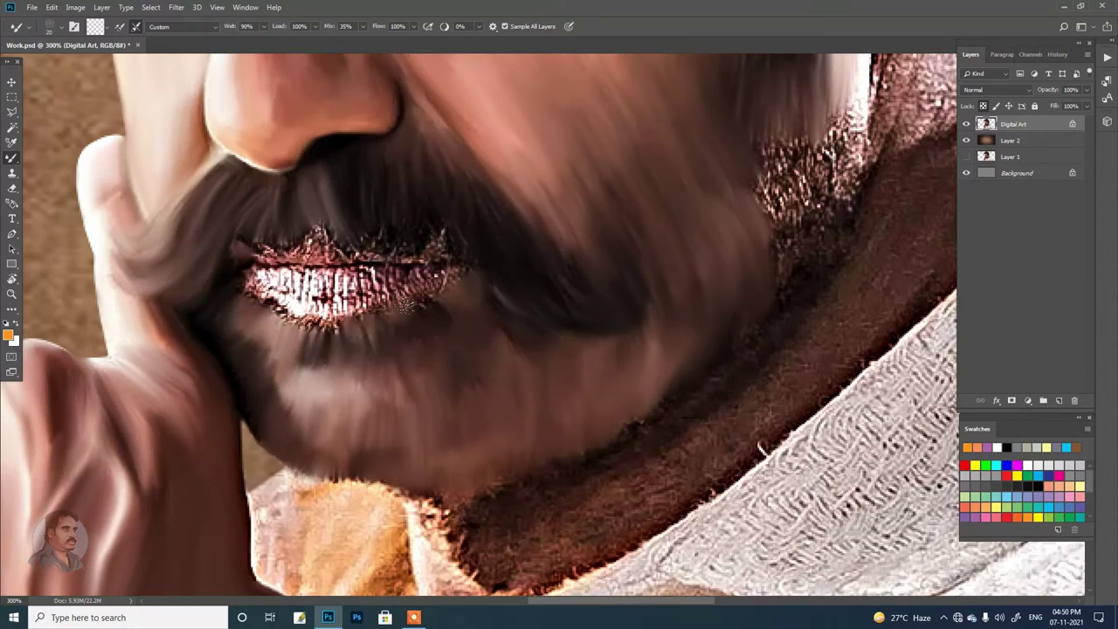
pyautogui.moveTo(343, 281)
pyautogui.mouseDown()
pyautogui.moveTo(366, 302)
pyautogui.moveTo(251, 281)
pyautogui.mouseUp()
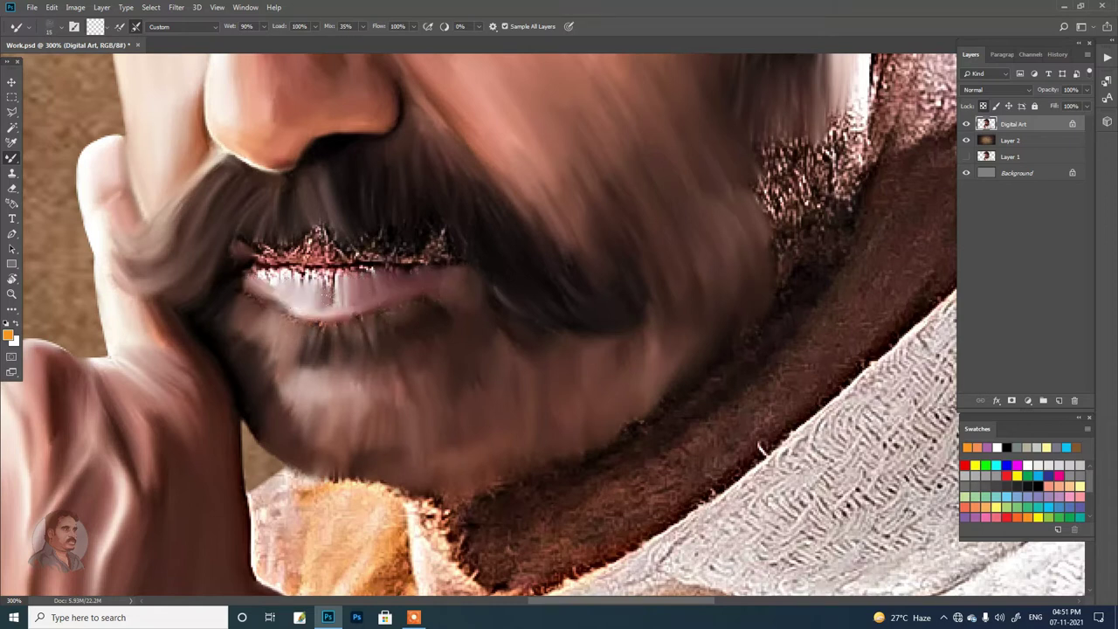
pyautogui.hotkey('ctrl', '+')
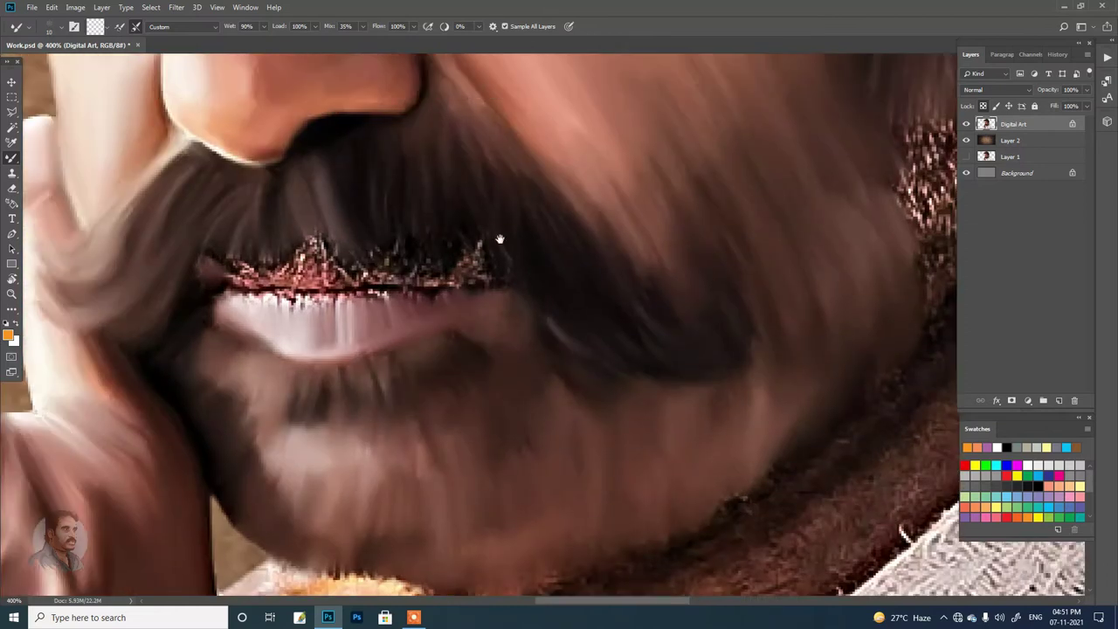
pyautogui.moveTo(614, 364); pyautogui.dragTo(624, 373)
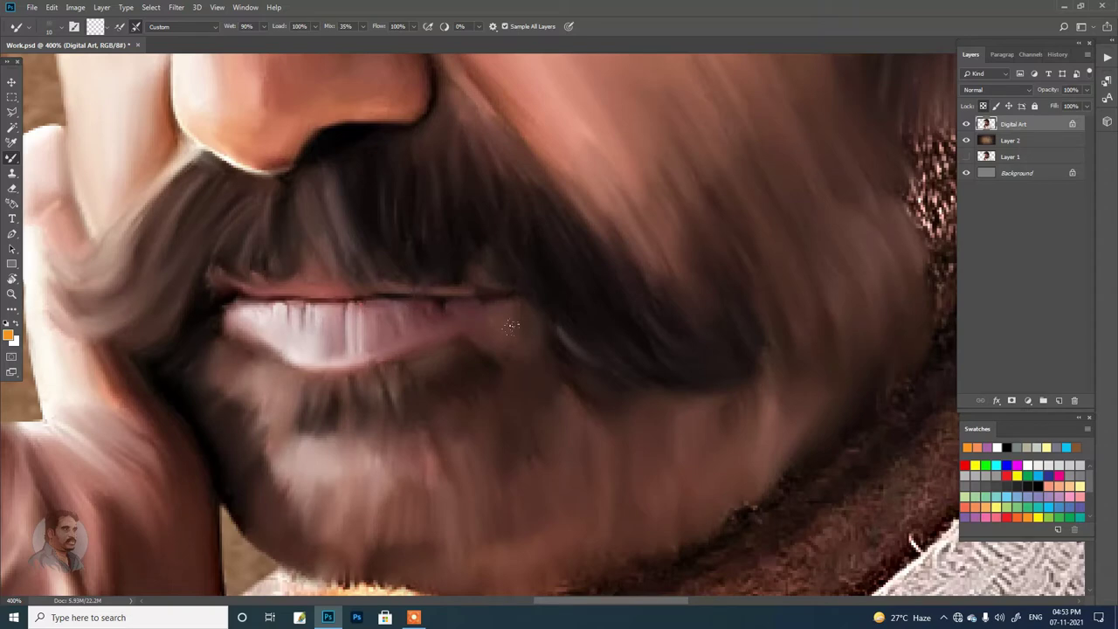
pyautogui.moveTo(216, 285)
pyautogui.mouseDown()
pyautogui.moveTo(375, 342)
pyautogui.moveTo(457, 252)
pyautogui.mouseUp()
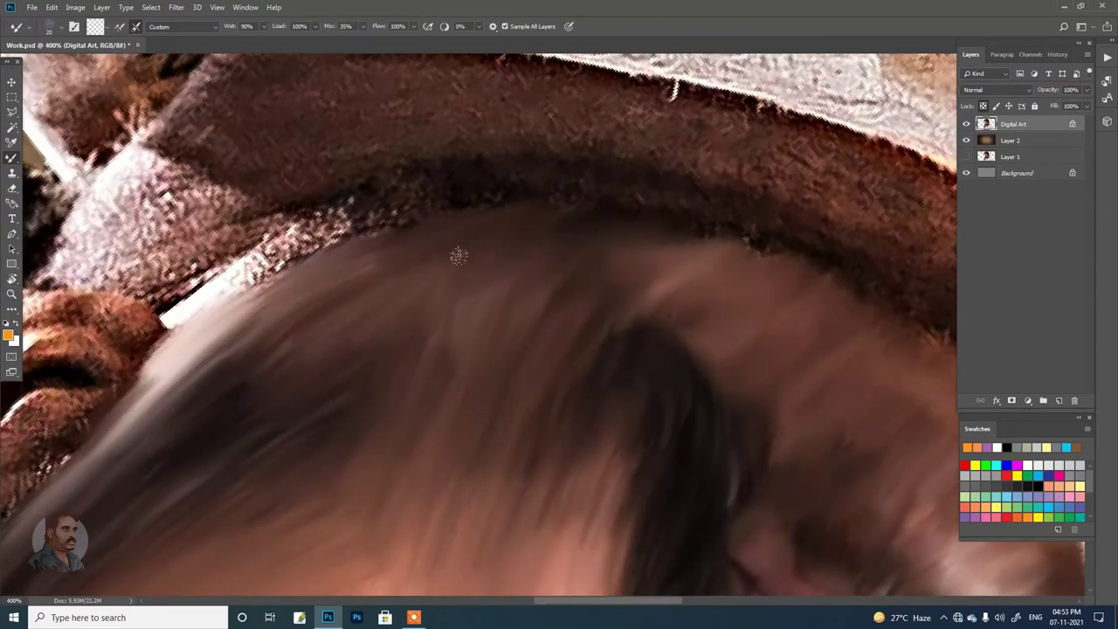
# Blend the hair into the collar edge and soften the left hair edge.
pyautogui.moveTo(219, 314); pyautogui.dragTo(411, 209)
pyautogui.moveTo(270, 262); pyautogui.dragTo(521, 191)
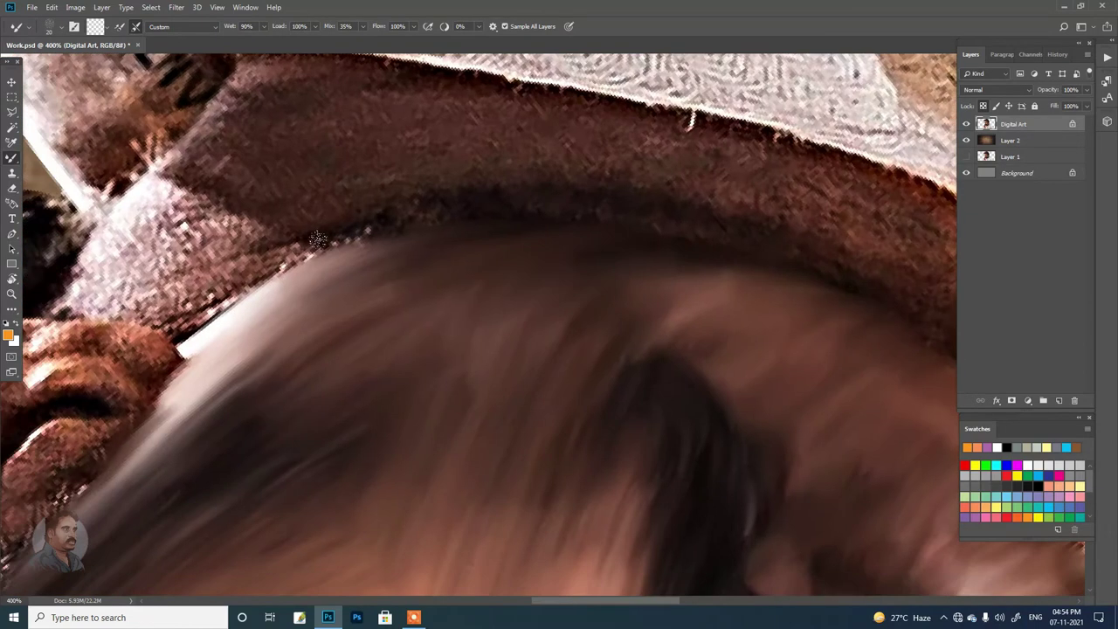
pyautogui.moveTo(349, 240); pyautogui.dragTo(605, 201)
pyautogui.moveTo(541, 119); pyautogui.dragTo(690, 144)
pyautogui.moveTo(305, 223); pyautogui.dragTo(175, 267)
pyautogui.moveTo(331, 262); pyautogui.dragTo(174, 336)
pyautogui.moveTo(296, 209); pyautogui.dragTo(172, 273)
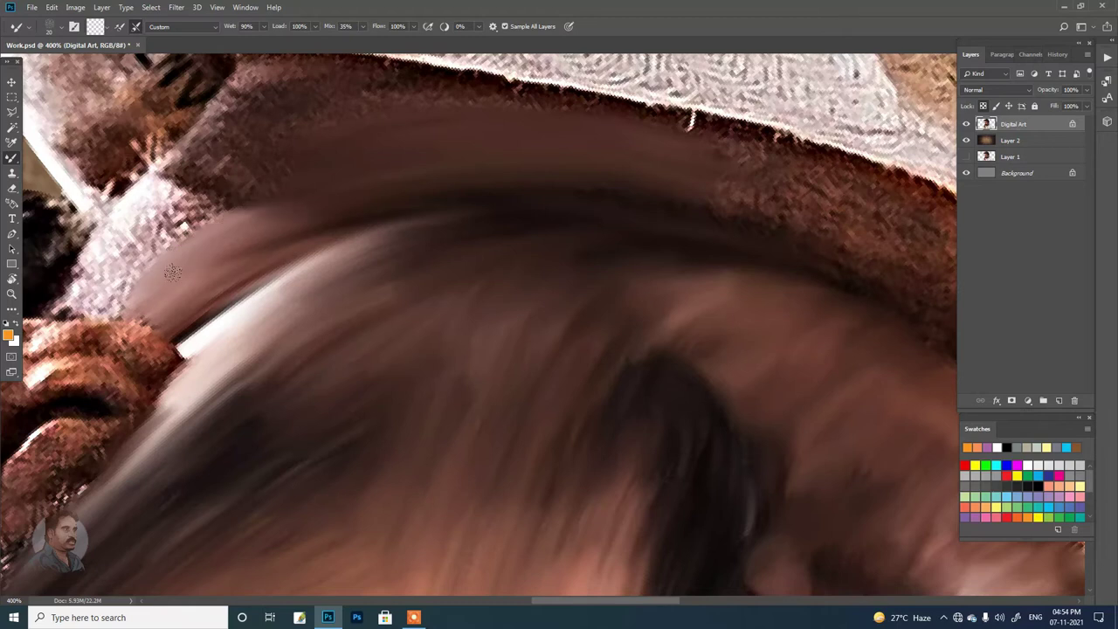
pyautogui.moveTo(219, 205); pyautogui.dragTo(96, 297)
pyautogui.moveTo(122, 201)
pyautogui.mouseDown()
pyautogui.moveTo(70, 288)
pyautogui.moveTo(236, 314)
pyautogui.moveTo(459, 278)
pyautogui.mouseUp()
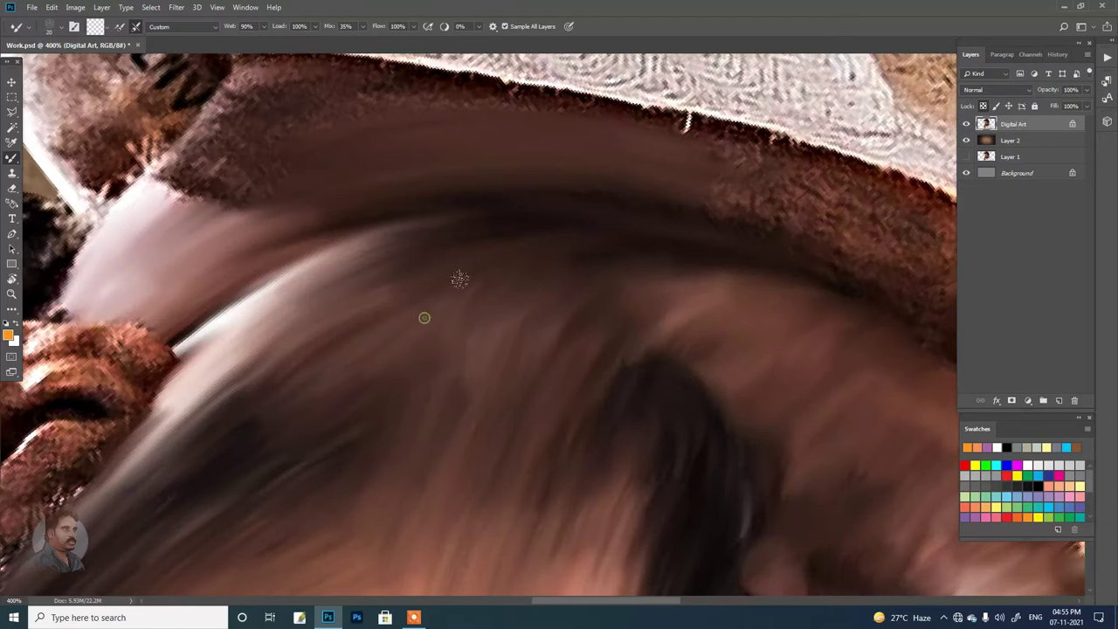
# Smooth the hair along the collar and under the hat brim into dark brown.
pyautogui.scroll(3, 459, 279)
pyautogui.moveTo(315, 389); pyautogui.dragTo(266, 345)
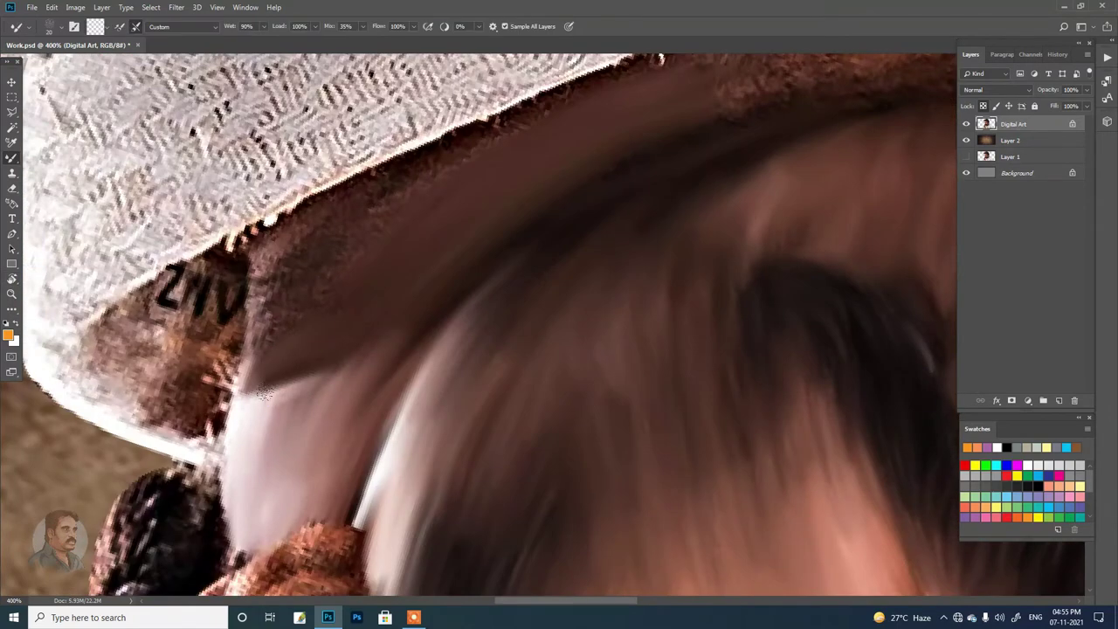
pyautogui.moveTo(265, 395); pyautogui.dragTo(262, 280)
pyautogui.moveTo(245, 376)
pyautogui.mouseDown()
pyautogui.moveTo(402, 157)
pyautogui.moveTo(585, 78)
pyautogui.mouseUp()
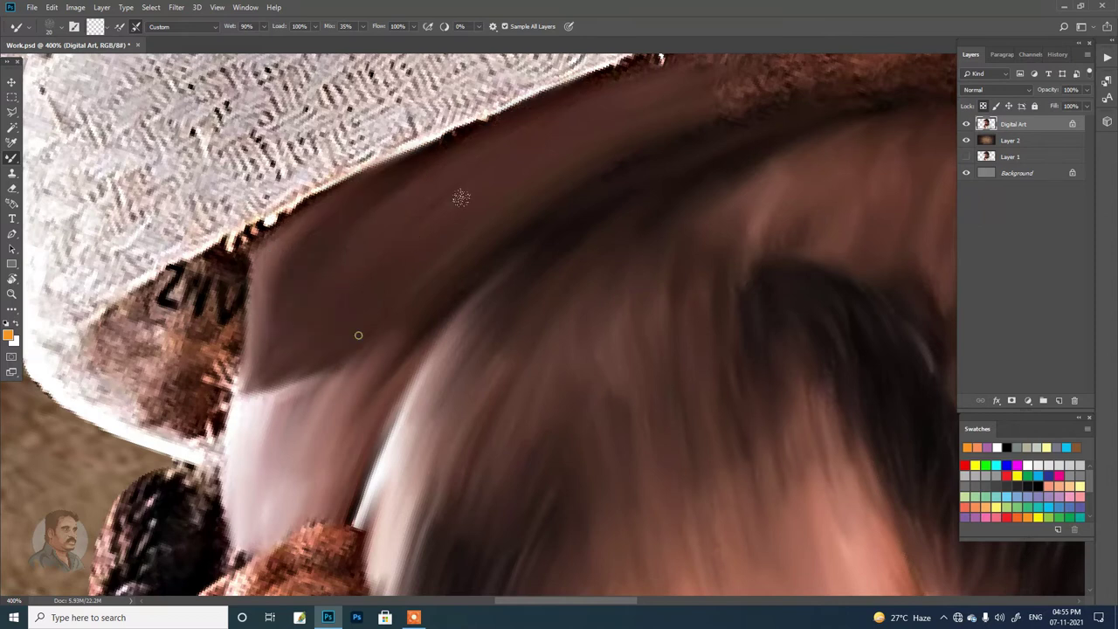
pyautogui.scroll(3, 267, 240)
pyautogui.scroll(2, 266, 240)
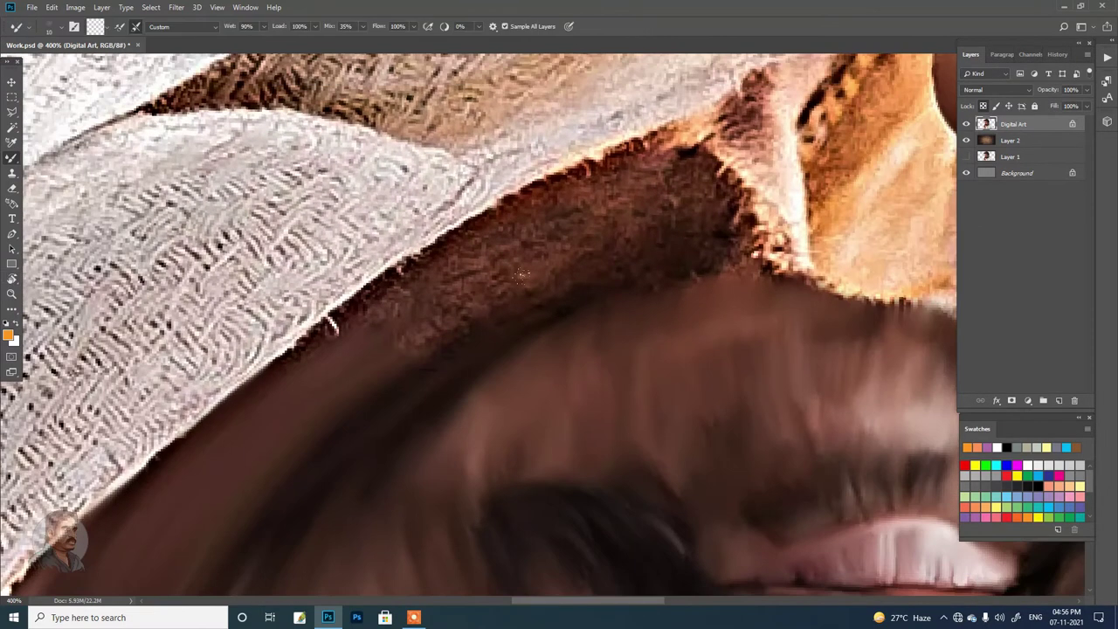
pyautogui.moveTo(501, 207); pyautogui.dragTo(672, 131)
# Smooth the hair under the hat brim and around the ear, and lighten the ear's lower edge.
pyautogui.moveTo(576, 214)
pyautogui.mouseDown()
pyautogui.moveTo(690, 140)
pyautogui.moveTo(594, 181)
pyautogui.mouseUp()
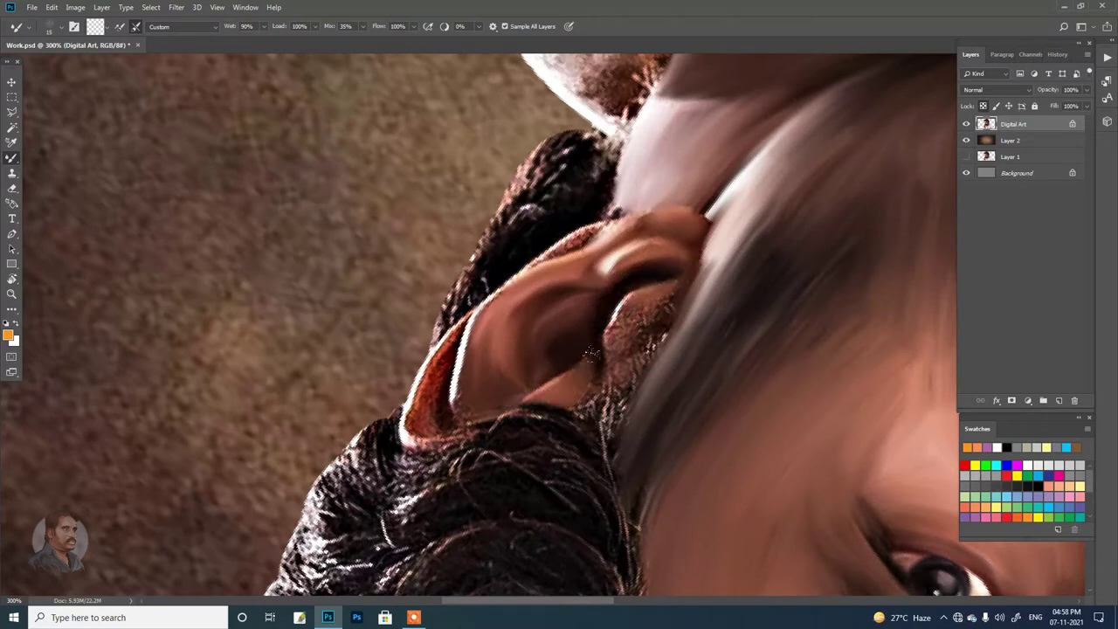
pyautogui.moveTo(614, 399)
pyautogui.mouseDown()
pyautogui.moveTo(665, 346)
pyautogui.moveTo(630, 362)
pyautogui.mouseUp()
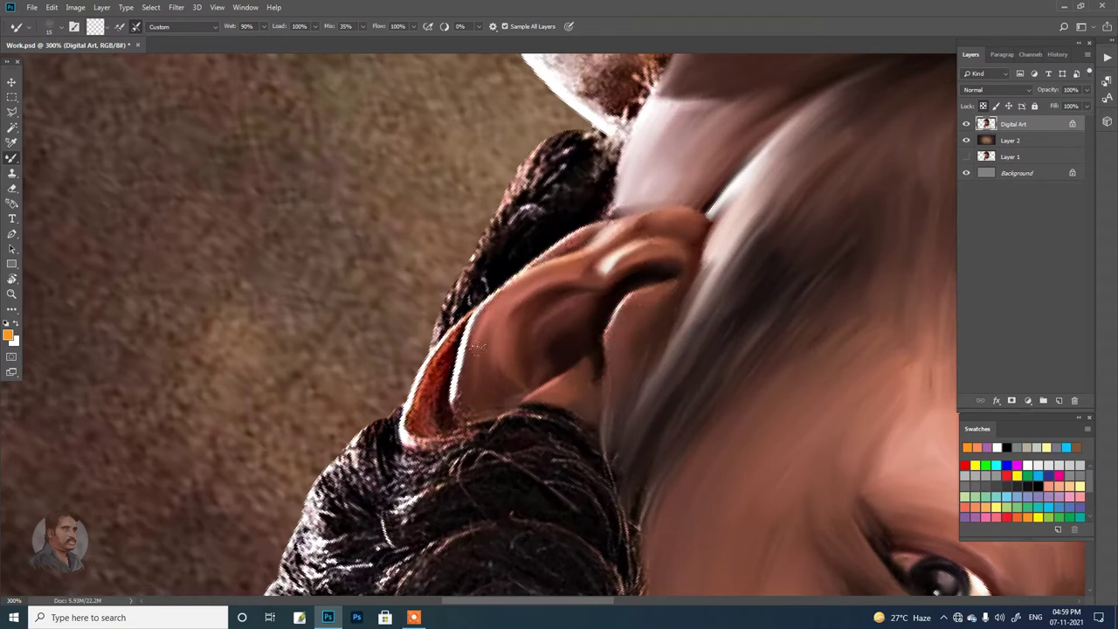
pyautogui.scroll(-1, 478, 345)
pyautogui.hscroll(-1, 478, 345)
pyautogui.moveTo(494, 371); pyautogui.dragTo(464, 389)
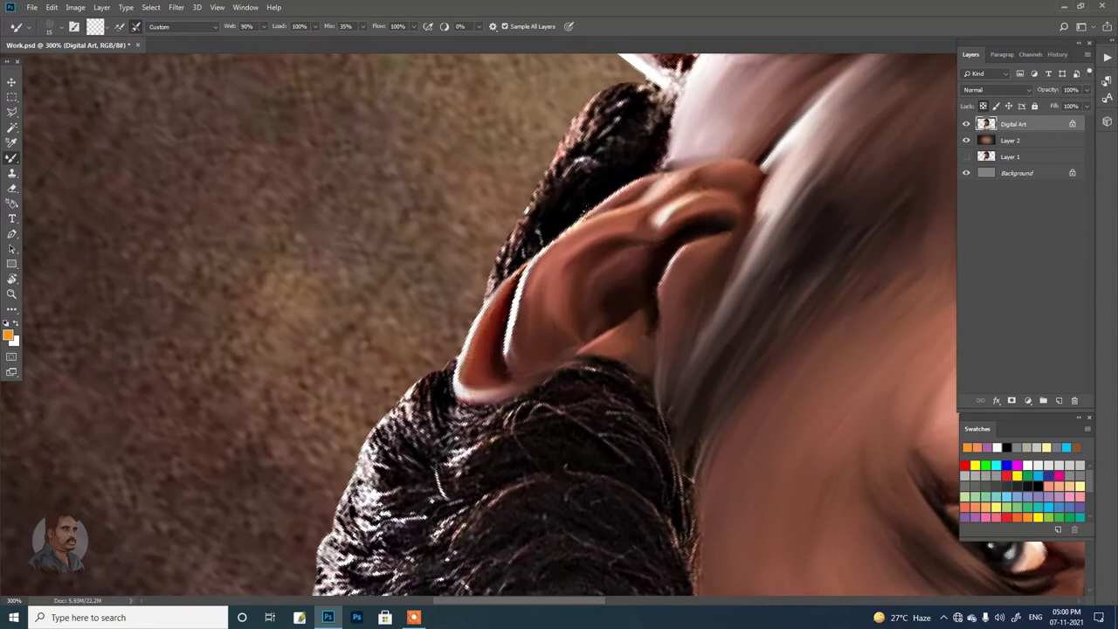
pyautogui.scroll(2, 611, 403)
# Lasso the dark hair beside the ear, smear it smooth, then start lassoing the ear's top.
pyautogui.press('l')
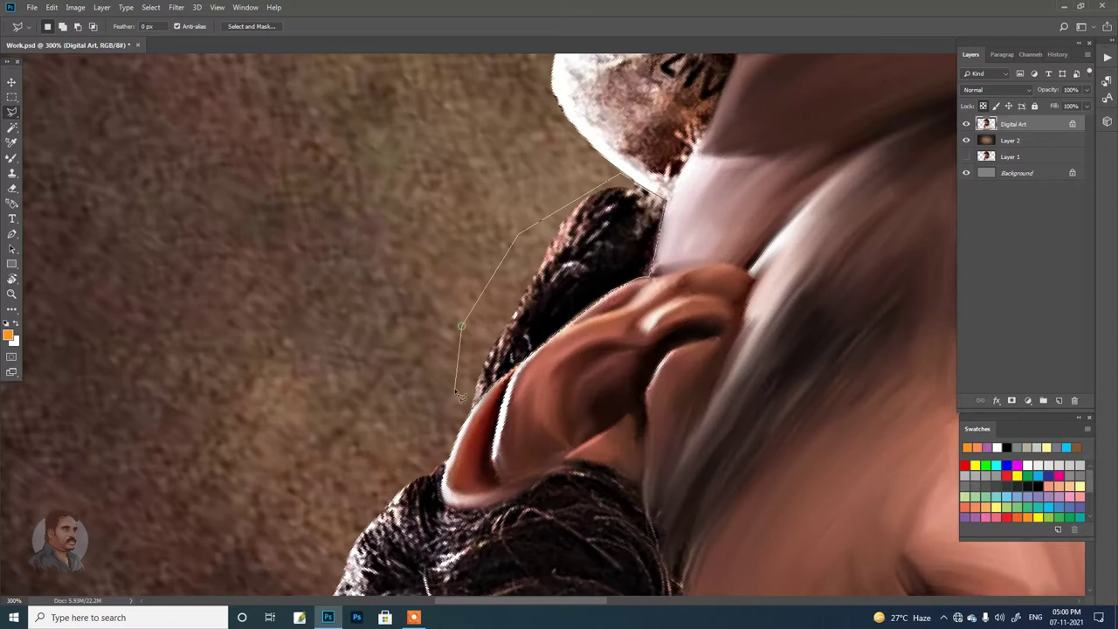
pyautogui.doubleClick(454, 405)
pyautogui.press('b')
pyautogui.moveTo(510, 338)
pyautogui.mouseDown()
pyautogui.moveTo(657, 205)
pyautogui.moveTo(530, 357)
pyautogui.moveTo(690, 209)
pyautogui.mouseUp()
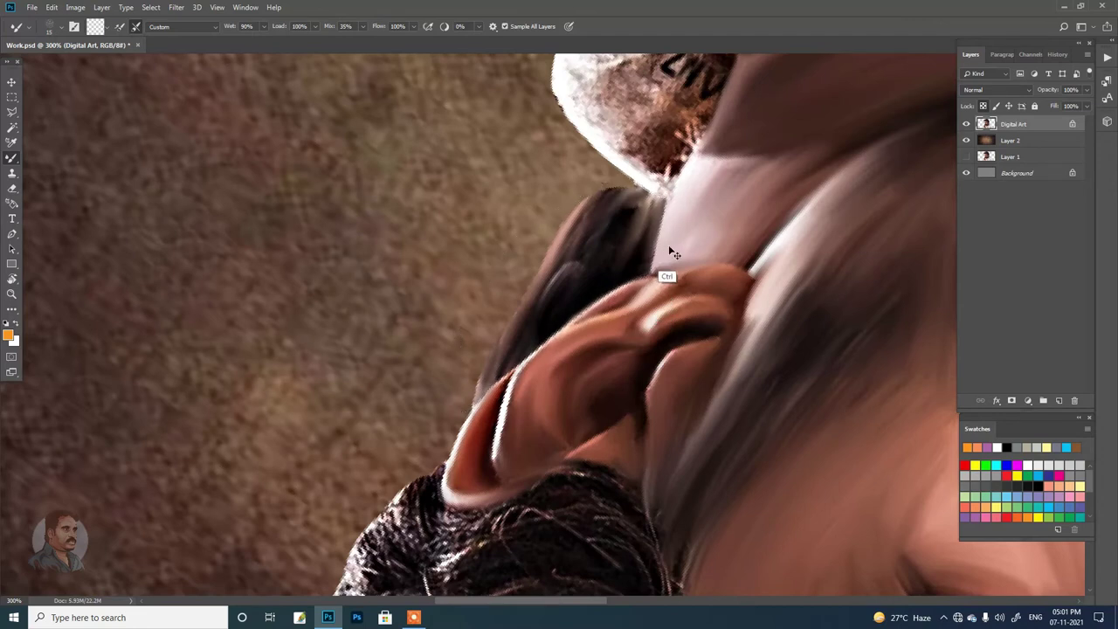
pyautogui.press('l')
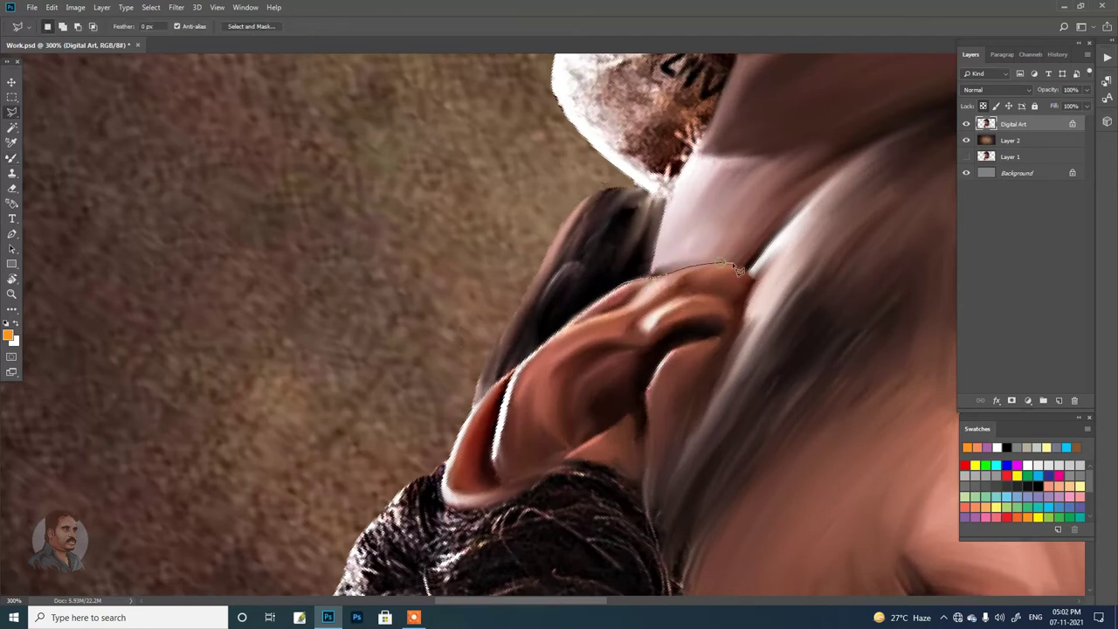
pyautogui.press('r')
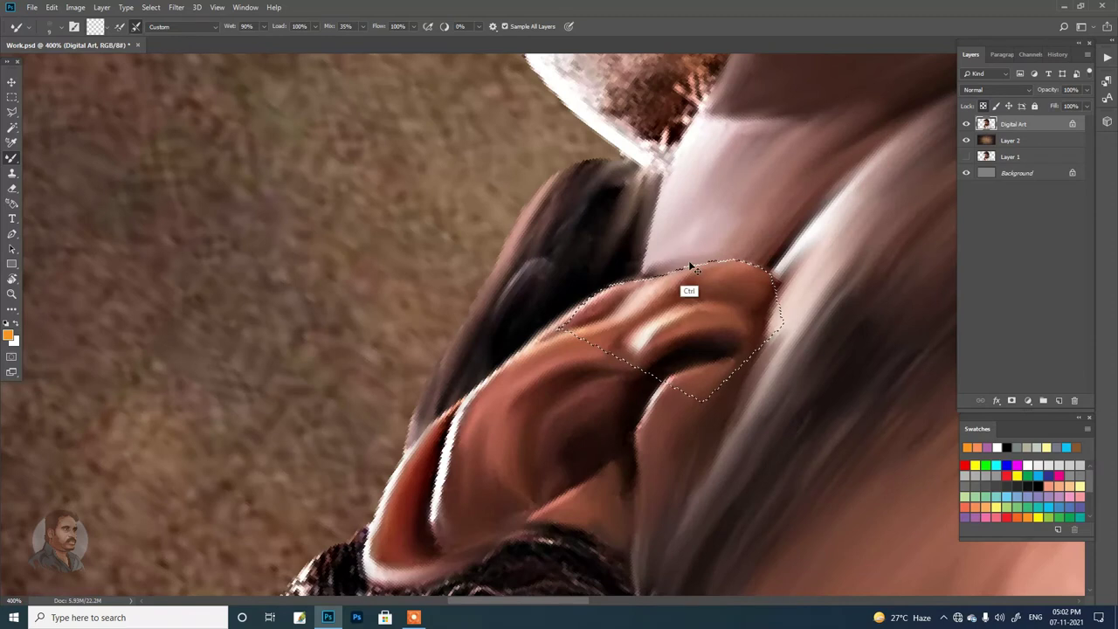
pyautogui.scroll(-5, 534, 286)
# Blend the hair below the ear and soften its edge against the skin.
pyautogui.press('b')
pyautogui.moveTo(486, 313)
pyautogui.mouseDown()
pyautogui.moveTo(395, 367)
pyautogui.moveTo(403, 381)
pyautogui.mouseUp()
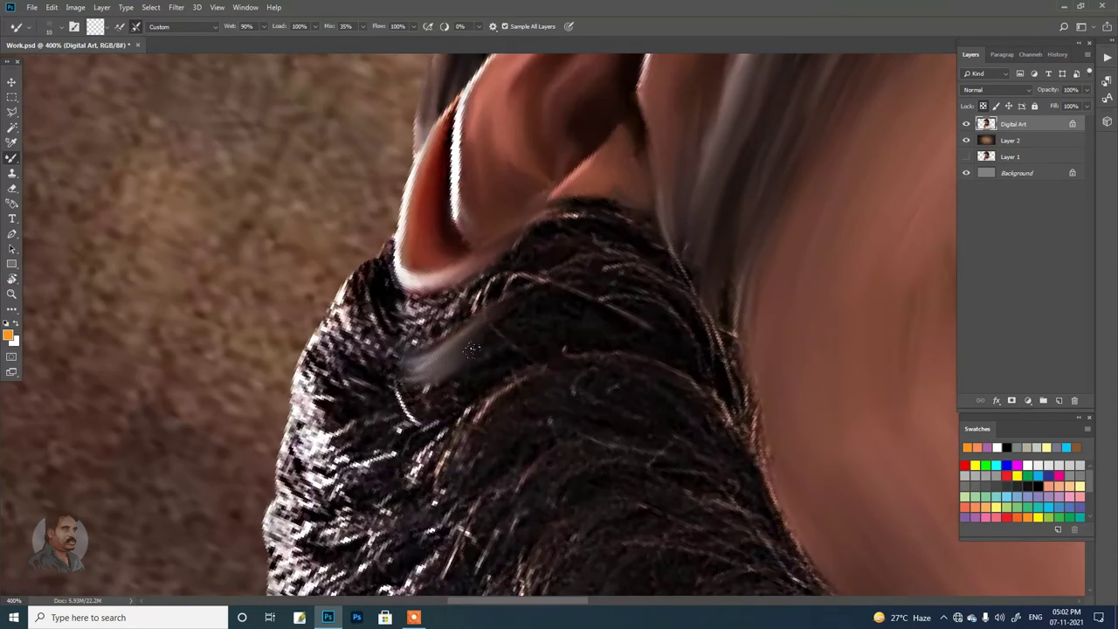
pyautogui.moveTo(508, 276); pyautogui.dragTo(404, 298)
pyautogui.moveTo(677, 230); pyautogui.dragTo(777, 532)
pyautogui.moveTo(704, 386); pyautogui.dragTo(752, 397)
pyautogui.moveTo(571, 309); pyautogui.dragTo(568, 282)
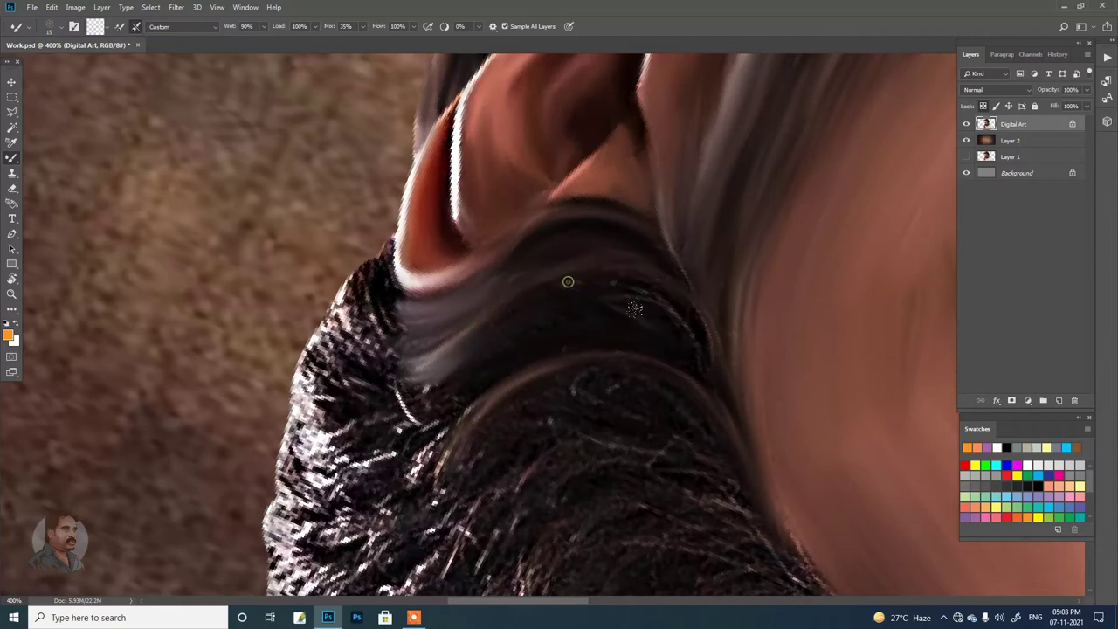
# Rotate the view counter-clockwise and smooth a curved dark strand behind the ear.
pyautogui.scroll(-3, 512, 297)
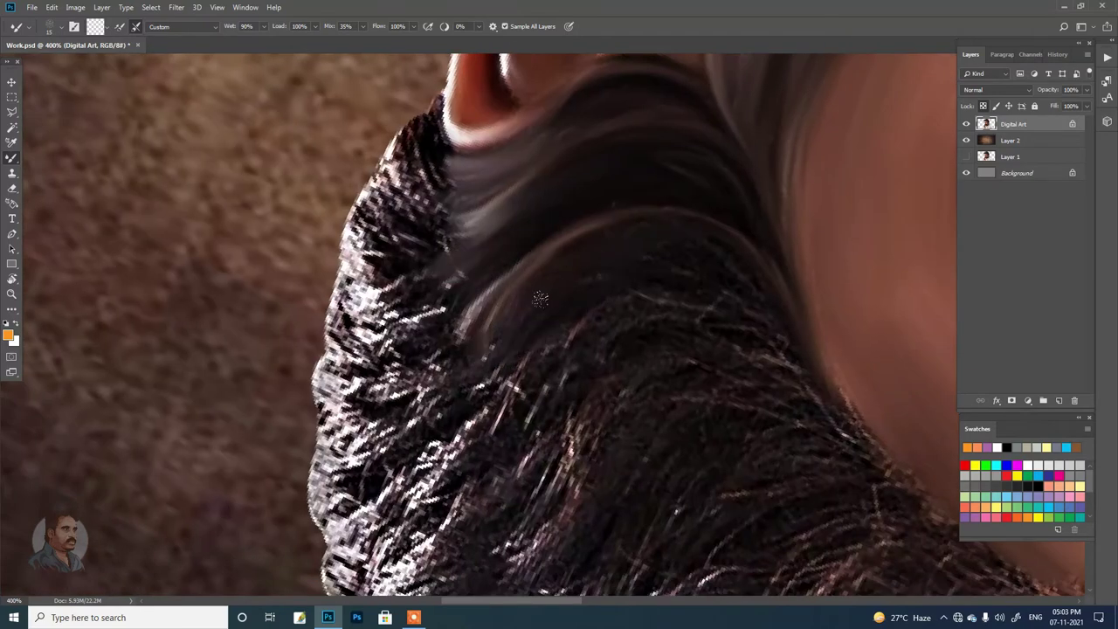
pyautogui.moveTo(713, 350); pyautogui.dragTo(442, 293)
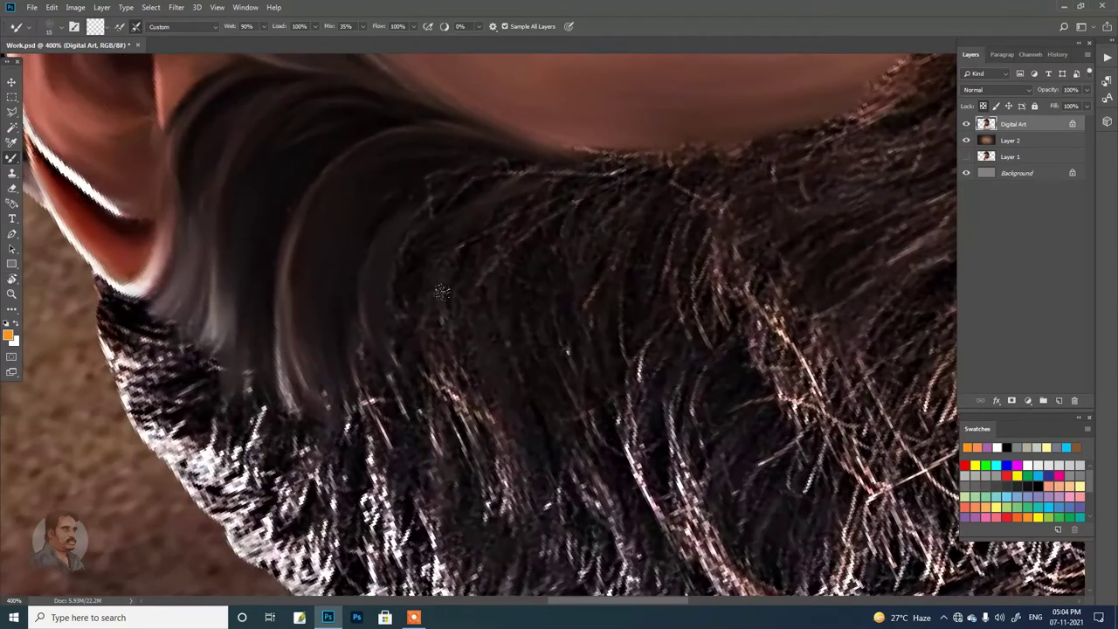
pyautogui.moveTo(476, 427); pyautogui.dragTo(441, 349)
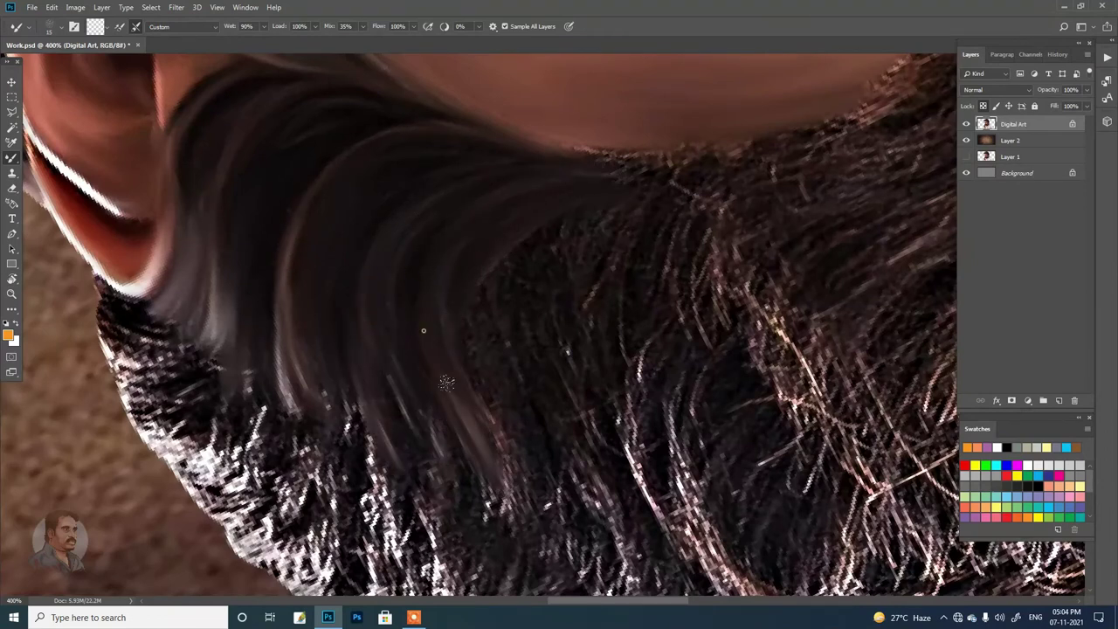
pyautogui.moveTo(561, 171); pyautogui.dragTo(618, 310)
pyautogui.scroll(-3, 399, 181)
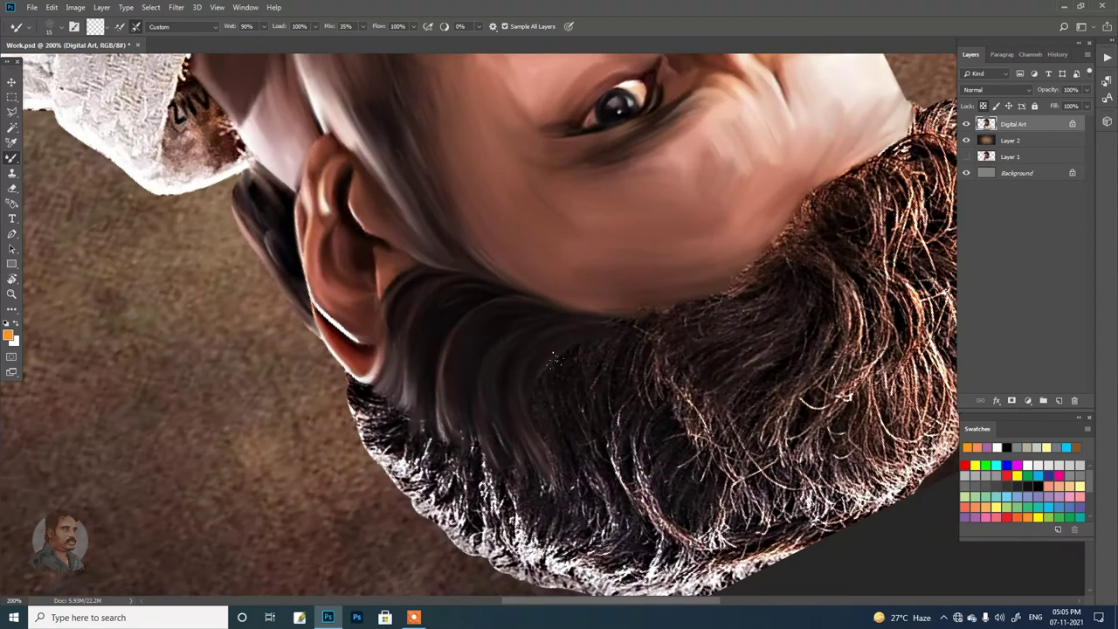
pyautogui.moveTo(689, 407); pyautogui.dragTo(524, 349)
pyautogui.scroll(2, 417, 253)
# Paint smooth curved strands sweeping down-left through the upper hair.
pyautogui.moveTo(432, 219); pyautogui.dragTo(500, 183)
pyautogui.moveTo(428, 196); pyautogui.dragTo(505, 166)
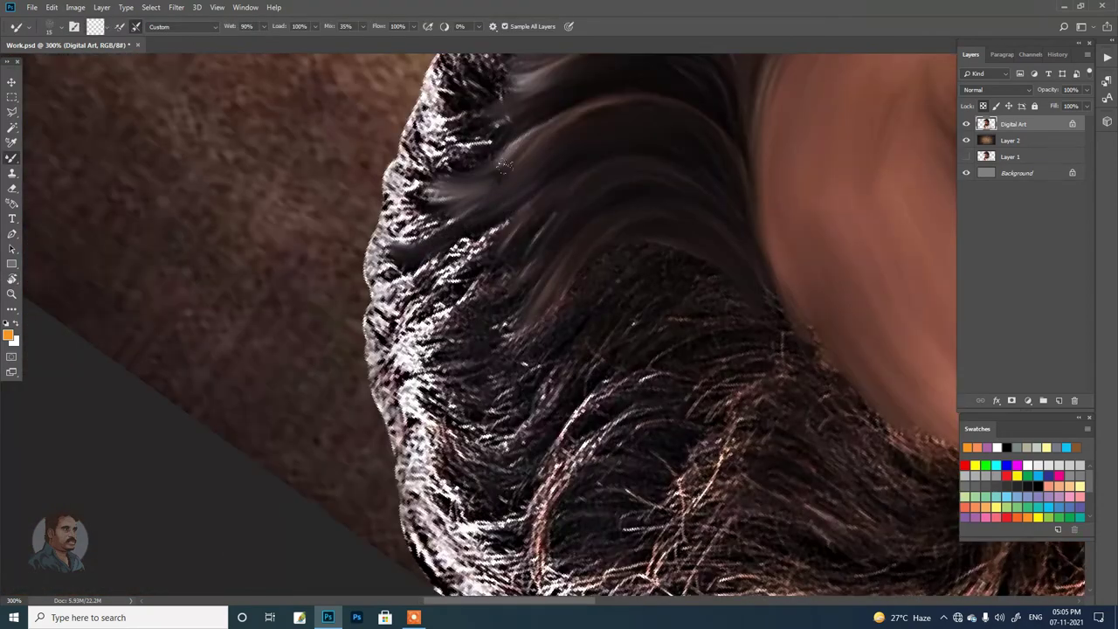
pyautogui.moveTo(465, 127)
pyautogui.mouseDown()
pyautogui.moveTo(411, 175)
pyautogui.moveTo(418, 202)
pyautogui.mouseUp()
pyautogui.moveTo(502, 118)
pyautogui.mouseDown()
pyautogui.moveTo(419, 144)
pyautogui.moveTo(464, 206)
pyautogui.mouseUp()
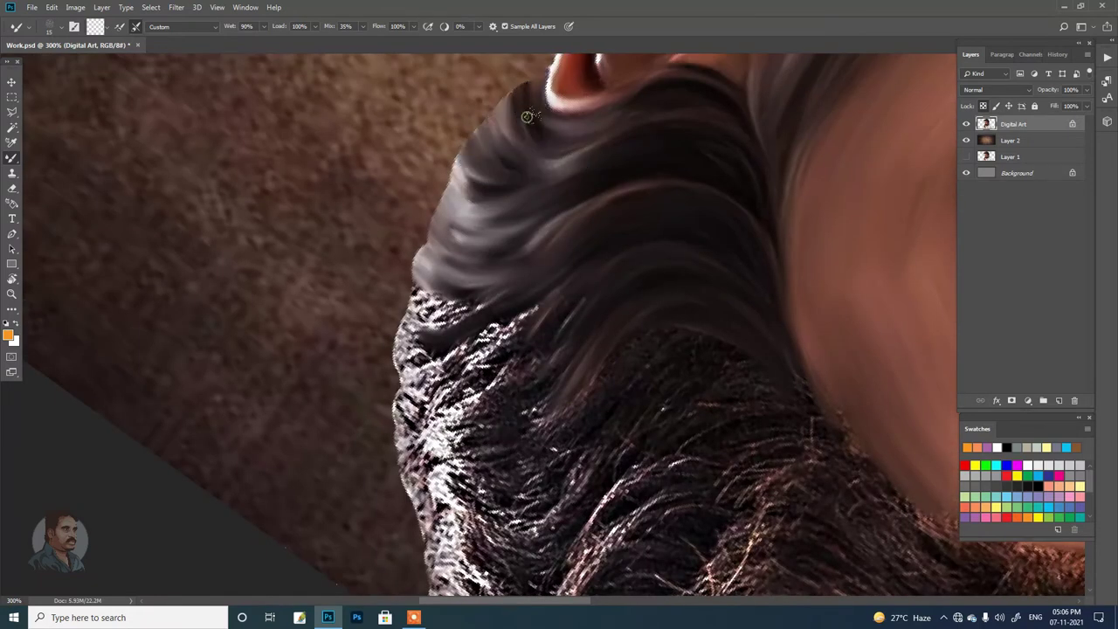
pyautogui.scroll(-3, 527, 116)
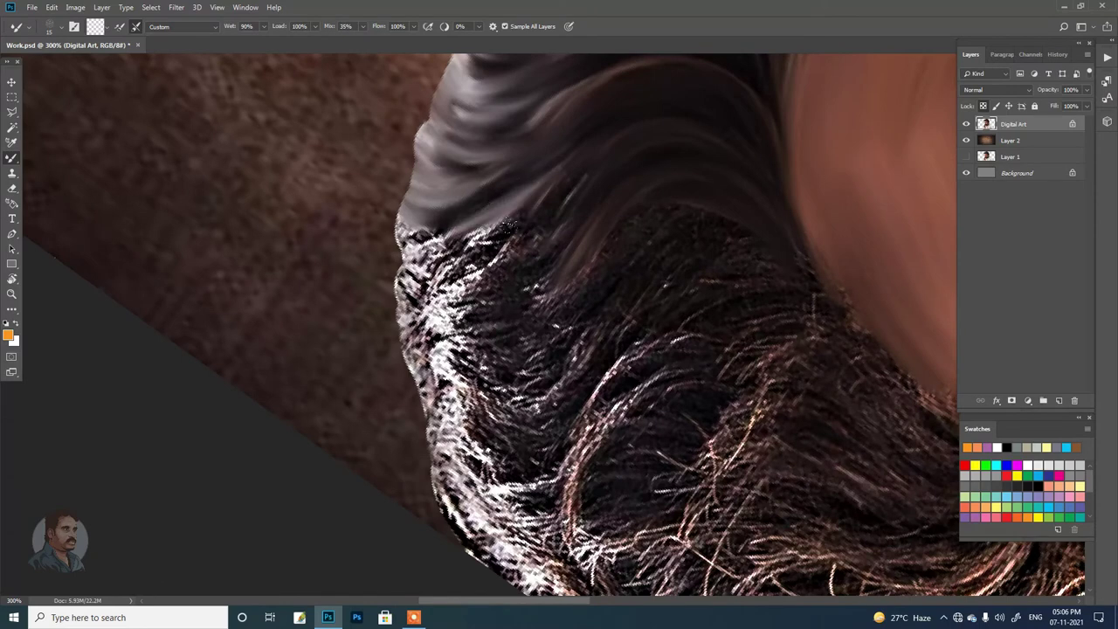
pyautogui.press('z')
pyautogui.moveTo(502, 201)
pyautogui.mouseDown()
pyautogui.moveTo(261, 248)
pyautogui.moveTo(332, 248)
pyautogui.mouseUp()
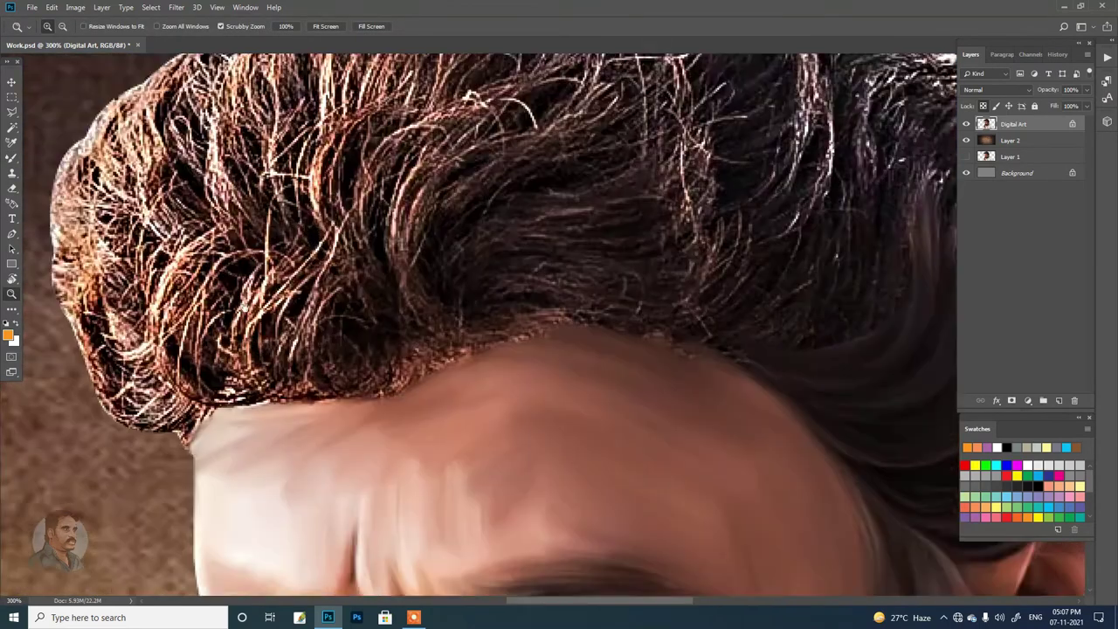
# Return to the Mixer Brush and smear the hair's lower and left edges into curved strands.
pyautogui.press('b')
pyautogui.moveTo(349, 366)
pyautogui.mouseDown()
pyautogui.moveTo(494, 319)
pyautogui.moveTo(724, 325)
pyautogui.mouseUp()
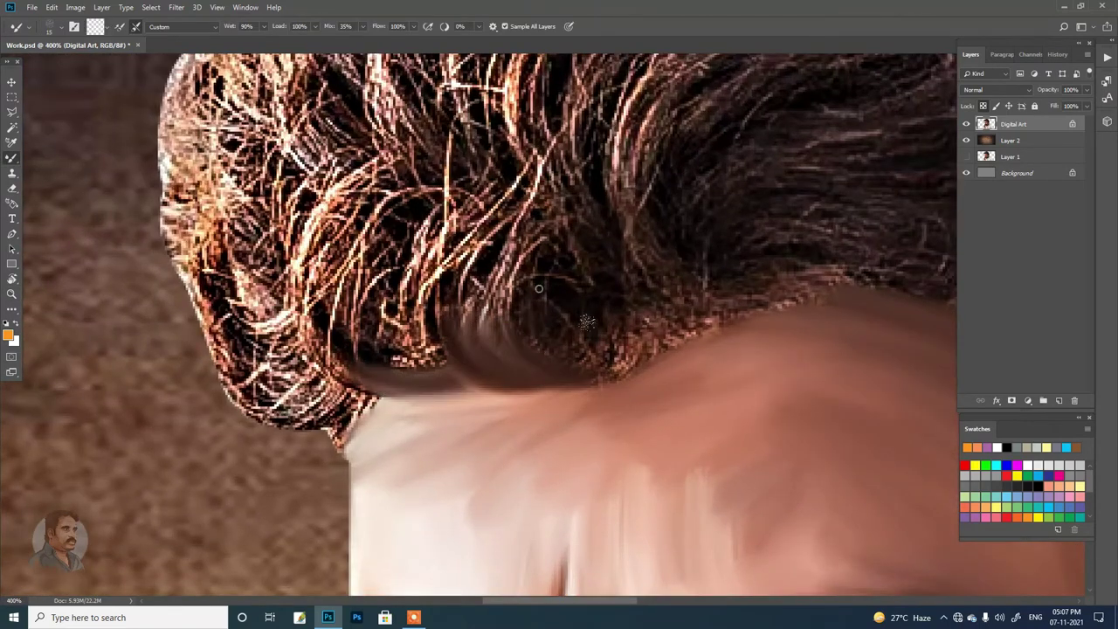
pyautogui.moveTo(502, 240)
pyautogui.mouseDown()
pyautogui.moveTo(510, 334)
pyautogui.moveTo(546, 229)
pyautogui.mouseUp()
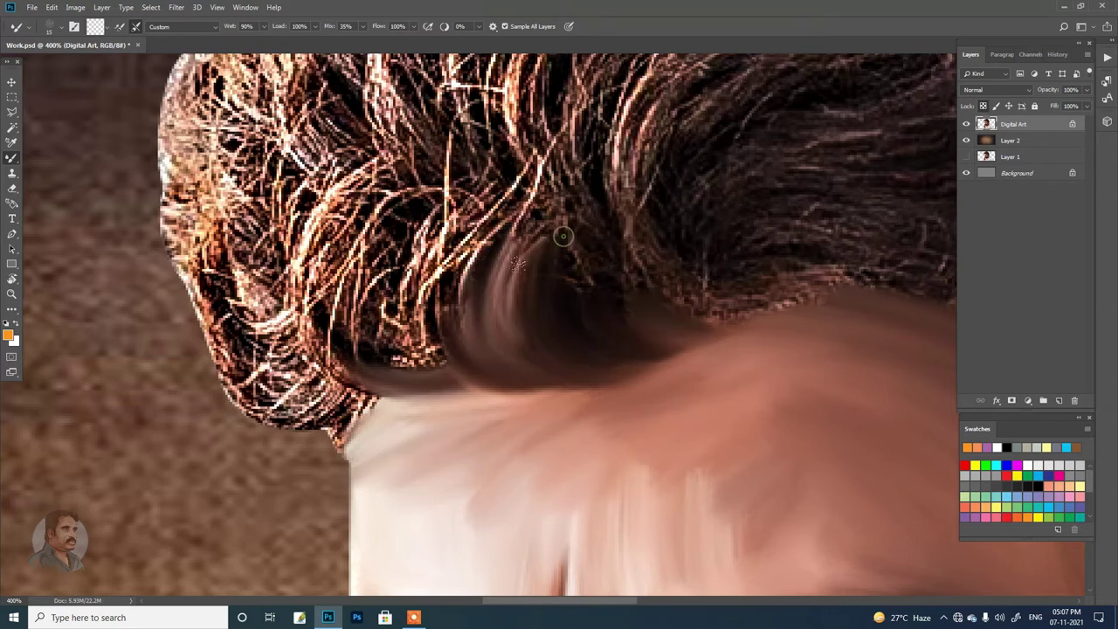
pyautogui.moveTo(458, 325); pyautogui.dragTo(511, 203)
pyautogui.moveTo(393, 358)
pyautogui.mouseDown()
pyautogui.moveTo(489, 183)
pyautogui.moveTo(429, 293)
pyautogui.mouseUp()
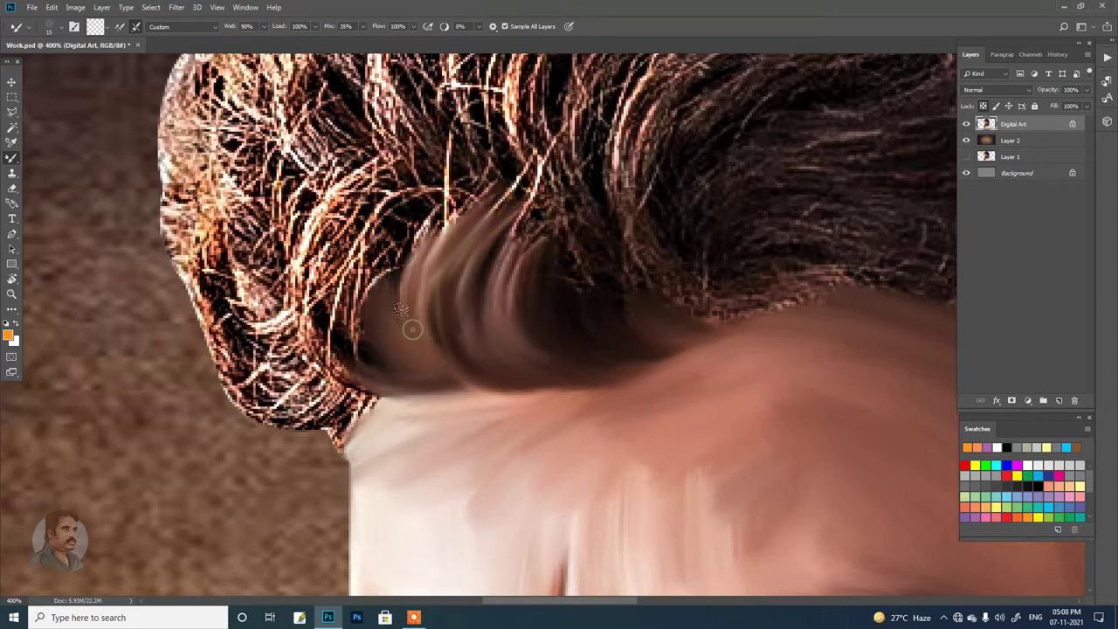
pyautogui.moveTo(412, 329); pyautogui.dragTo(544, 320)
pyautogui.moveTo(454, 162)
pyautogui.mouseDown()
pyautogui.moveTo(402, 288)
pyautogui.moveTo(406, 209)
pyautogui.moveTo(436, 367)
pyautogui.mouseUp()
pyautogui.moveTo(612, 214)
pyautogui.mouseDown()
pyautogui.moveTo(507, 329)
pyautogui.moveTo(654, 253)
pyautogui.mouseUp()
# Sweep smooth brown strands up-right through the hair, covering the bright upper-right lines.
pyautogui.moveTo(541, 349); pyautogui.dragTo(830, 208)
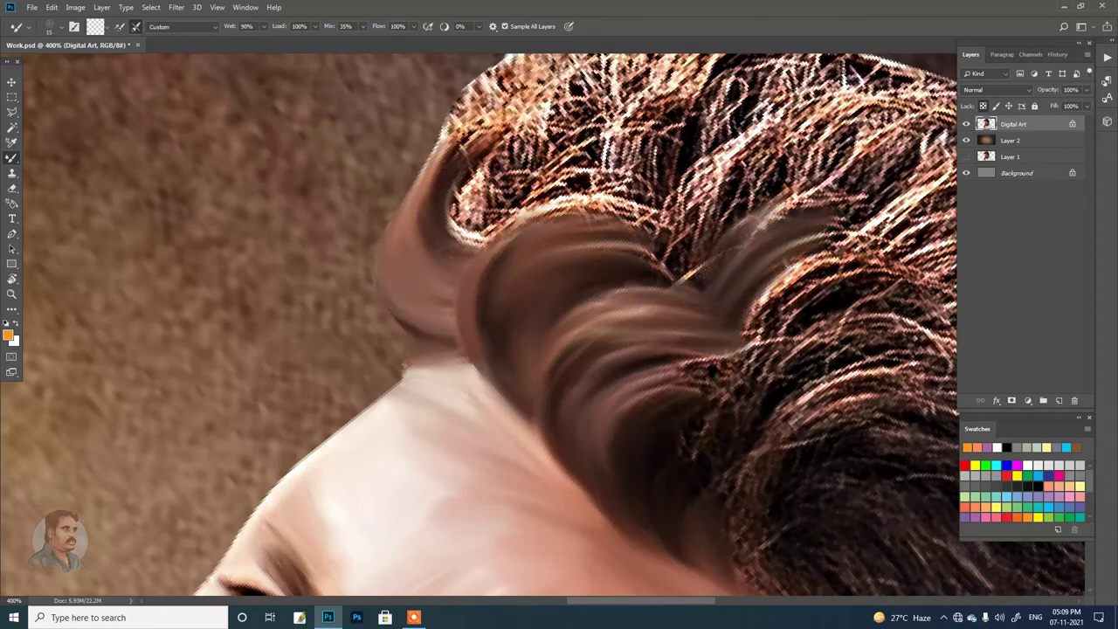
pyautogui.moveTo(611, 302); pyautogui.dragTo(768, 192)
pyautogui.moveTo(646, 279); pyautogui.dragTo(785, 161)
pyautogui.moveTo(734, 353)
pyautogui.mouseDown()
pyautogui.moveTo(699, 416)
pyautogui.moveTo(891, 324)
pyautogui.moveTo(882, 262)
pyautogui.moveTo(899, 227)
pyautogui.moveTo(819, 222)
pyautogui.mouseUp()
pyautogui.scroll(3, 819, 223)
pyautogui.moveTo(821, 174); pyautogui.dragTo(672, 280)
pyautogui.moveTo(860, 162); pyautogui.dragTo(769, 258)
pyautogui.moveTo(672, 192)
pyautogui.mouseDown()
pyautogui.moveTo(672, 279)
pyautogui.moveTo(559, 249)
pyautogui.mouseUp()
pyautogui.moveTo(655, 223); pyautogui.dragTo(506, 262)
pyautogui.moveTo(485, 218); pyautogui.dragTo(450, 293)
pyautogui.moveTo(524, 280); pyautogui.dragTo(476, 232)
pyautogui.moveTo(602, 209); pyautogui.dragTo(520, 245)
# Zoom out slightly and smooth the hair across the middle, top and upper right of the head.
pyautogui.hotkey('ctrl', '-')
pyautogui.moveTo(436, 227)
pyautogui.mouseDown()
pyautogui.moveTo(402, 288)
pyautogui.moveTo(550, 262)
pyautogui.moveTo(603, 196)
pyautogui.mouseUp()
pyautogui.moveTo(642, 262)
pyautogui.mouseDown()
pyautogui.moveTo(612, 201)
pyautogui.moveTo(538, 262)
pyautogui.moveTo(568, 174)
pyautogui.moveTo(515, 249)
pyautogui.moveTo(519, 157)
pyautogui.mouseUp()
pyautogui.moveTo(489, 227); pyautogui.dragTo(470, 163)
pyautogui.moveTo(612, 219)
pyautogui.mouseDown()
pyautogui.moveTo(628, 179)
pyautogui.moveTo(629, 245)
pyautogui.moveTo(682, 192)
pyautogui.moveTo(716, 280)
pyautogui.moveTo(751, 245)
pyautogui.mouseUp()
pyautogui.moveTo(742, 306)
pyautogui.mouseDown()
pyautogui.moveTo(786, 235)
pyautogui.moveTo(689, 254)
pyautogui.mouseUp()
pyautogui.moveTo(795, 218); pyautogui.dragTo(707, 288)
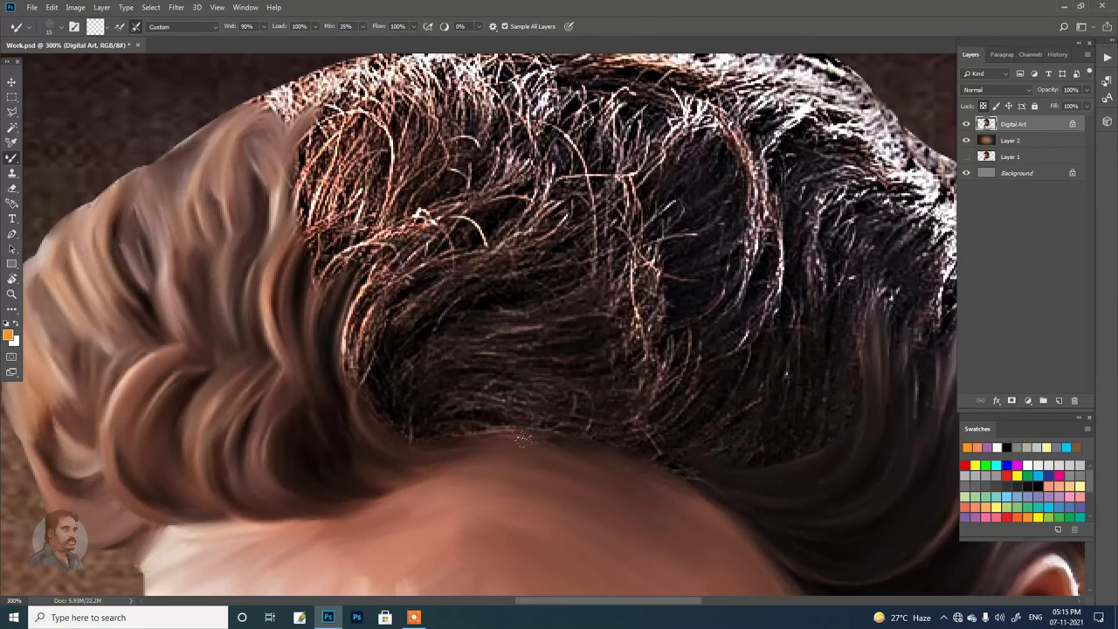
# Paint smooth strands over the darker hair on the right and left sides.
pyautogui.moveTo(651, 411); pyautogui.dragTo(689, 384)
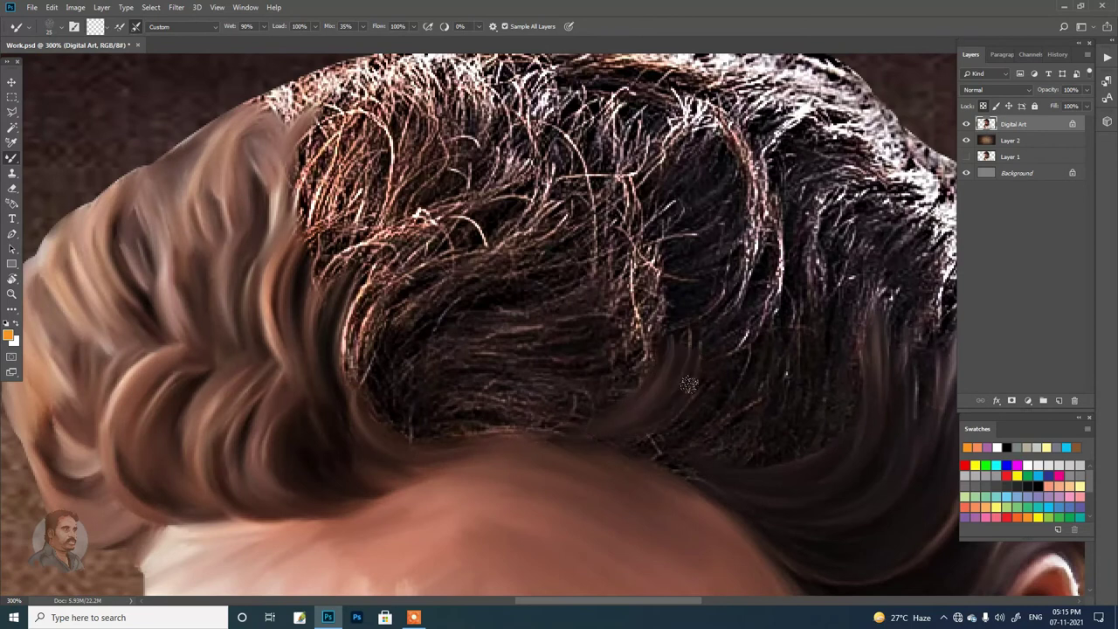
pyautogui.moveTo(724, 315); pyautogui.dragTo(759, 192)
pyautogui.moveTo(716, 375); pyautogui.dragTo(777, 245)
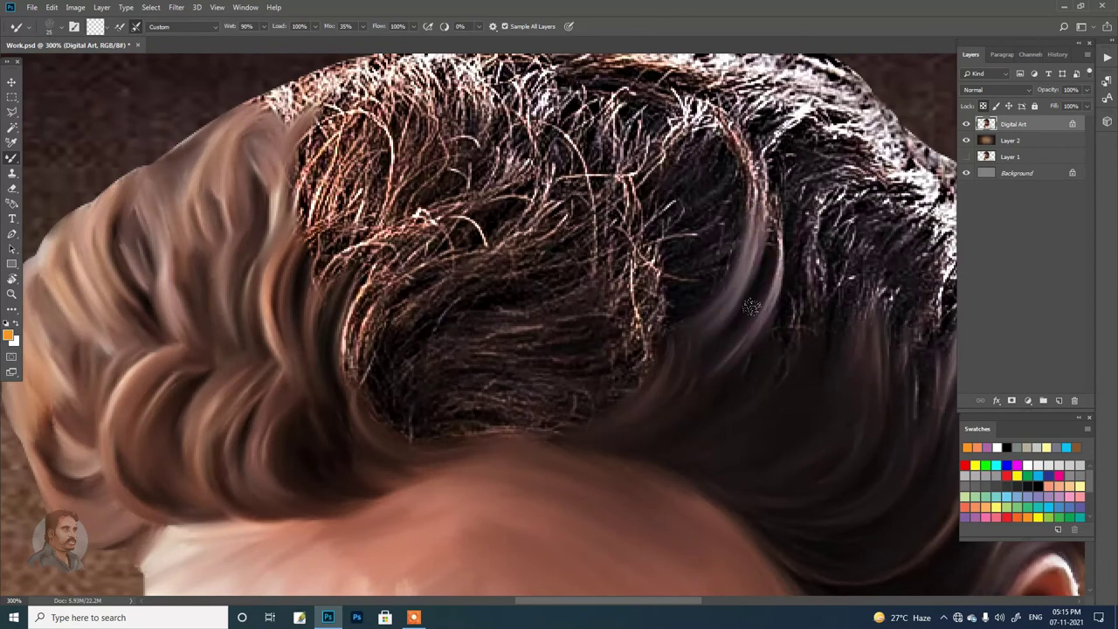
pyautogui.moveTo(785, 358); pyautogui.dragTo(820, 227)
pyautogui.moveTo(830, 323); pyautogui.dragTo(854, 251)
pyautogui.moveTo(384, 408); pyautogui.dragTo(348, 262)
pyautogui.moveTo(375, 375); pyautogui.dragTo(498, 249)
pyautogui.moveTo(419, 393); pyautogui.dragTo(397, 293)
# Turn the rough lower and upper-middle hair into flowing strands.
pyautogui.moveTo(495, 410)
pyautogui.mouseDown()
pyautogui.moveTo(542, 392)
pyautogui.moveTo(647, 306)
pyautogui.mouseUp()
pyautogui.moveTo(437, 367); pyautogui.dragTo(445, 299)
pyautogui.moveTo(472, 358); pyautogui.dragTo(620, 297)
pyautogui.moveTo(432, 275); pyautogui.dragTo(546, 192)
pyautogui.moveTo(489, 293); pyautogui.dragTo(589, 210)
pyautogui.moveTo(366, 288)
pyautogui.mouseDown()
pyautogui.moveTo(515, 188)
pyautogui.moveTo(347, 307)
pyautogui.moveTo(437, 187)
pyautogui.mouseUp()
# Smooth the upper-left hair and the remaining textured patches into flowing strands.
pyautogui.moveTo(315, 280); pyautogui.dragTo(414, 166)
pyautogui.moveTo(315, 223)
pyautogui.mouseDown()
pyautogui.moveTo(406, 122)
pyautogui.moveTo(410, 96)
pyautogui.mouseUp()
pyautogui.moveTo(304, 149); pyautogui.dragTo(375, 87)
pyautogui.moveTo(313, 210); pyautogui.dragTo(463, 144)
pyautogui.moveTo(463, 183); pyautogui.dragTo(511, 114)
pyautogui.moveTo(564, 283)
pyautogui.mouseDown()
pyautogui.moveTo(716, 201)
pyautogui.moveTo(725, 140)
pyautogui.mouseUp()
pyautogui.moveTo(642, 305)
pyautogui.mouseDown()
pyautogui.moveTo(646, 234)
pyautogui.moveTo(606, 237)
pyautogui.moveTo(681, 299)
pyautogui.moveTo(544, 324)
pyautogui.mouseUp()
# Rotate the canvas clockwise and smear the bright frizzy edge hair into darker curving strands.
pyautogui.press('r')
pyautogui.moveTo(384, 432); pyautogui.dragTo(437, 314)
pyautogui.moveTo(440, 376)
pyautogui.mouseDown()
pyautogui.moveTo(502, 280)
pyautogui.moveTo(643, 207)
pyautogui.moveTo(489, 323)
pyautogui.moveTo(593, 402)
pyautogui.mouseUp()
pyautogui.moveTo(524, 375); pyautogui.dragTo(602, 471)
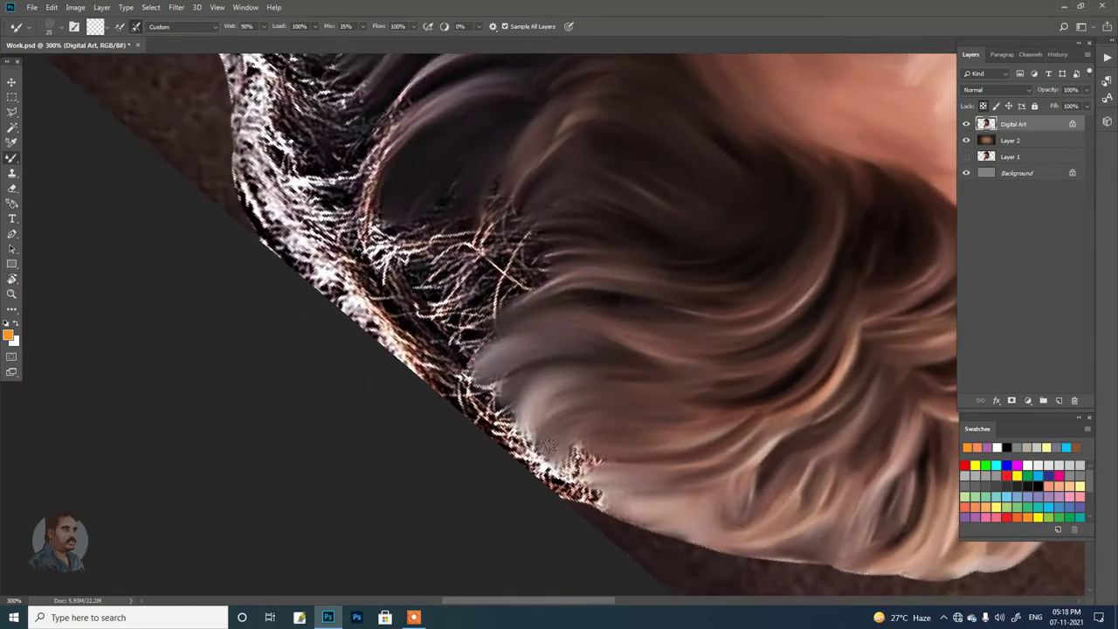
pyautogui.moveTo(541, 441); pyautogui.dragTo(603, 515)
pyautogui.moveTo(542, 489); pyautogui.dragTo(375, 183)
pyautogui.moveTo(411, 271); pyautogui.dragTo(367, 96)
pyautogui.moveTo(559, 262)
pyautogui.mouseDown()
pyautogui.moveTo(489, 219)
pyautogui.moveTo(456, 301)
pyautogui.mouseUp()
pyautogui.moveTo(376, 218)
pyautogui.mouseDown()
pyautogui.moveTo(454, 271)
pyautogui.moveTo(471, 349)
pyautogui.moveTo(367, 254)
pyautogui.mouseUp()
pyautogui.moveTo(402, 332); pyautogui.dragTo(332, 165)
pyautogui.moveTo(325, 243); pyautogui.dragTo(451, 412)
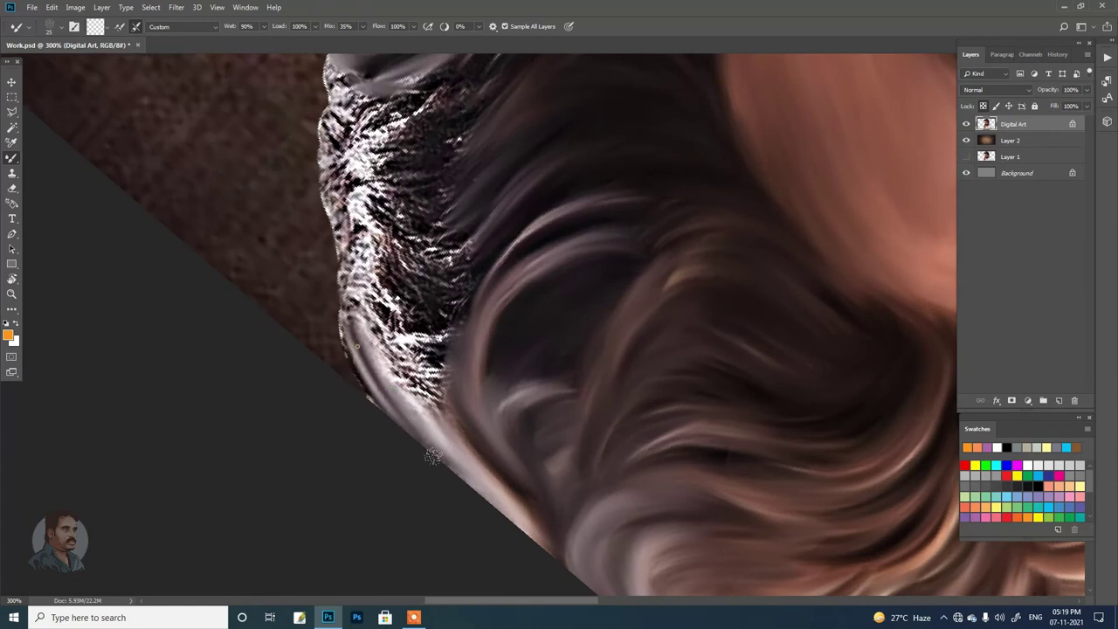
pyautogui.moveTo(349, 314); pyautogui.dragTo(437, 422)
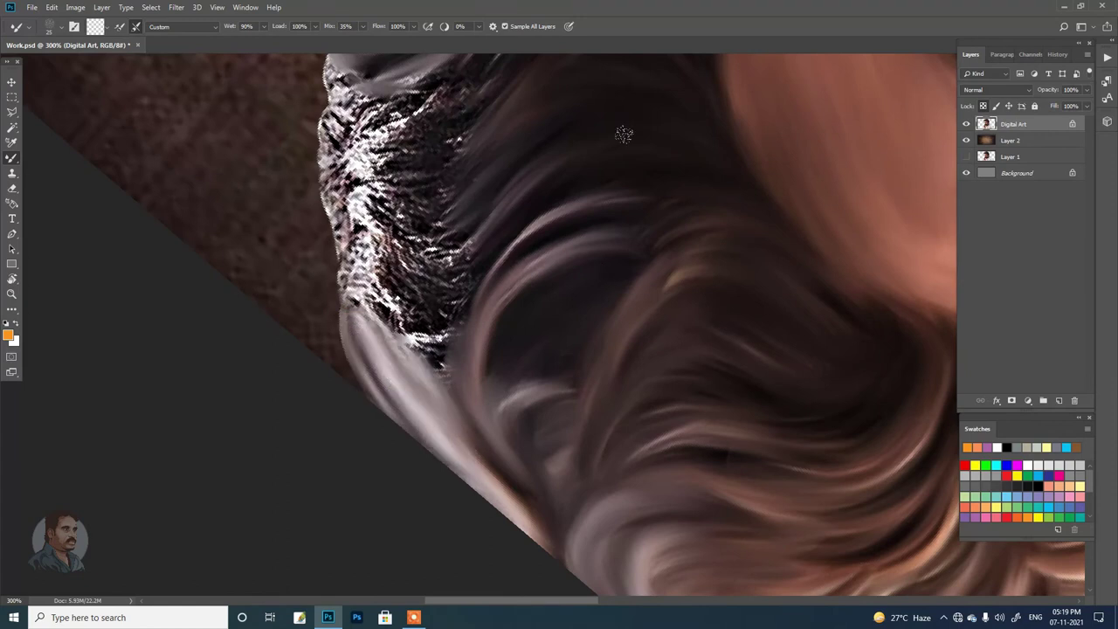
# Re-rotate, smooth the edge strands top to bottom, shrink the dark frizzy patch, and fit the portrait on screen.
pyautogui.moveTo(622, 134); pyautogui.dragTo(489, 367)
pyautogui.moveTo(594, 253)
pyautogui.mouseDown()
pyautogui.moveTo(546, 161)
pyautogui.moveTo(625, 160)
pyautogui.moveTo(559, 254)
pyautogui.mouseUp()
pyautogui.moveTo(620, 165); pyautogui.dragTo(568, 279)
pyautogui.moveTo(655, 201)
pyautogui.mouseDown()
pyautogui.moveTo(677, 384)
pyautogui.moveTo(593, 428)
pyautogui.moveTo(554, 481)
pyautogui.mouseUp()
pyautogui.moveTo(638, 349); pyautogui.dragTo(524, 410)
pyautogui.moveTo(663, 288)
pyautogui.mouseDown()
pyautogui.moveTo(591, 372)
pyautogui.moveTo(599, 250)
pyautogui.moveTo(568, 219)
pyautogui.moveTo(663, 284)
pyautogui.mouseUp()
pyautogui.hotkey('ctrl', '1')
# Blend the jagged orange and dark speckled edge between fist and collar into smooth, paler paint.
pyautogui.scroll(3, 382, 432)
pyautogui.moveTo(585, 332); pyautogui.dragTo(566, 262)
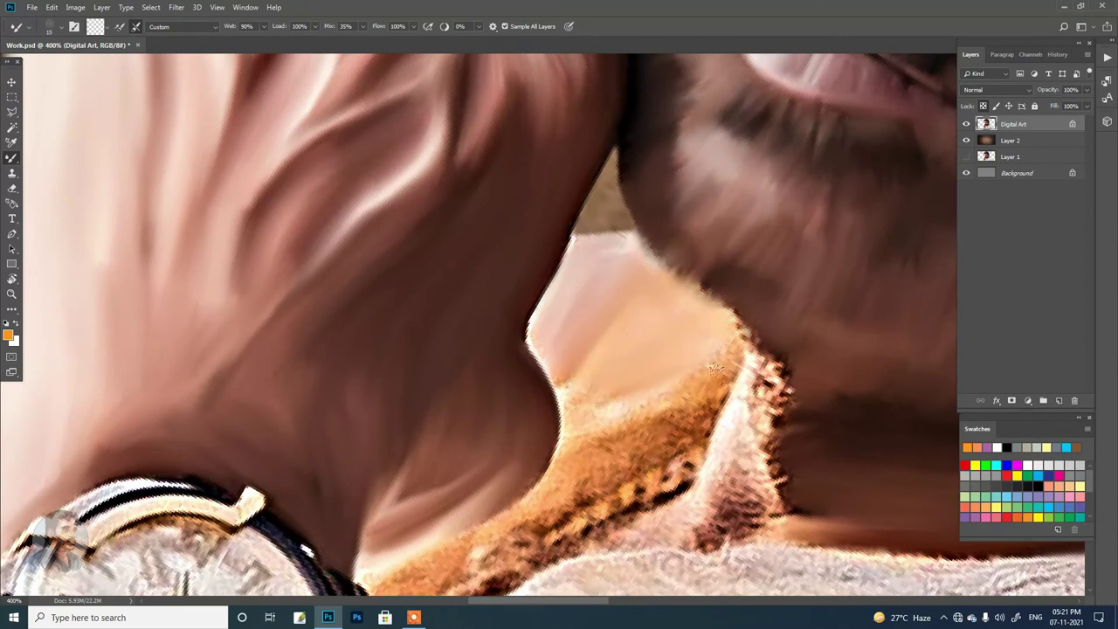
pyautogui.moveTo(593, 425); pyautogui.dragTo(646, 406)
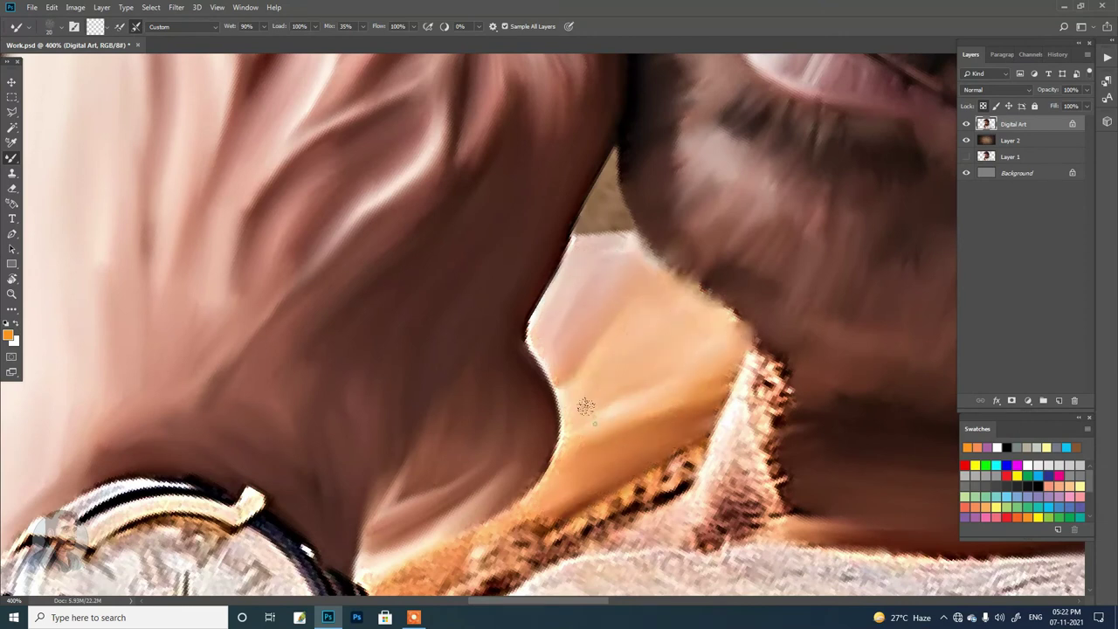
pyautogui.scroll(-3, 443, 451)
pyautogui.moveTo(452, 444); pyautogui.dragTo(553, 403)
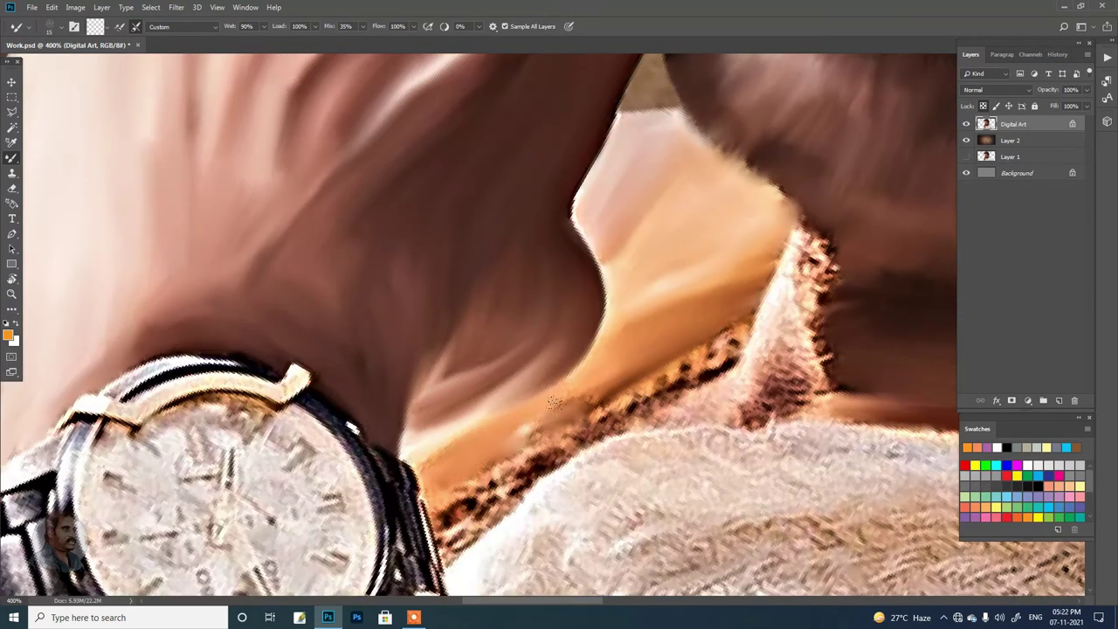
pyautogui.moveTo(547, 469); pyautogui.dragTo(700, 403)
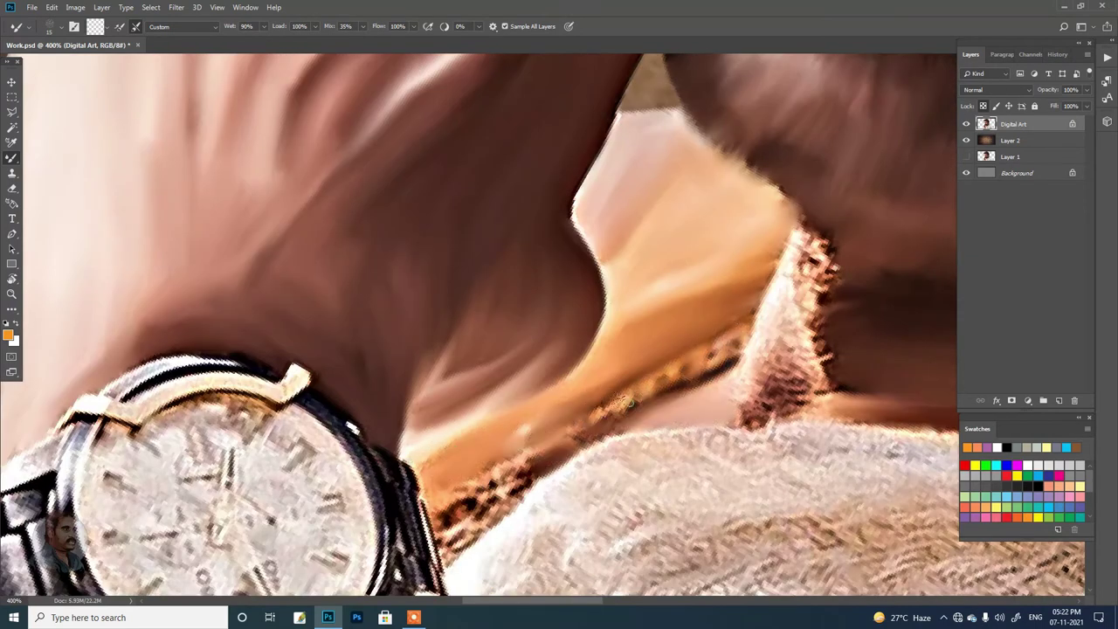
pyautogui.moveTo(498, 470); pyautogui.dragTo(448, 492)
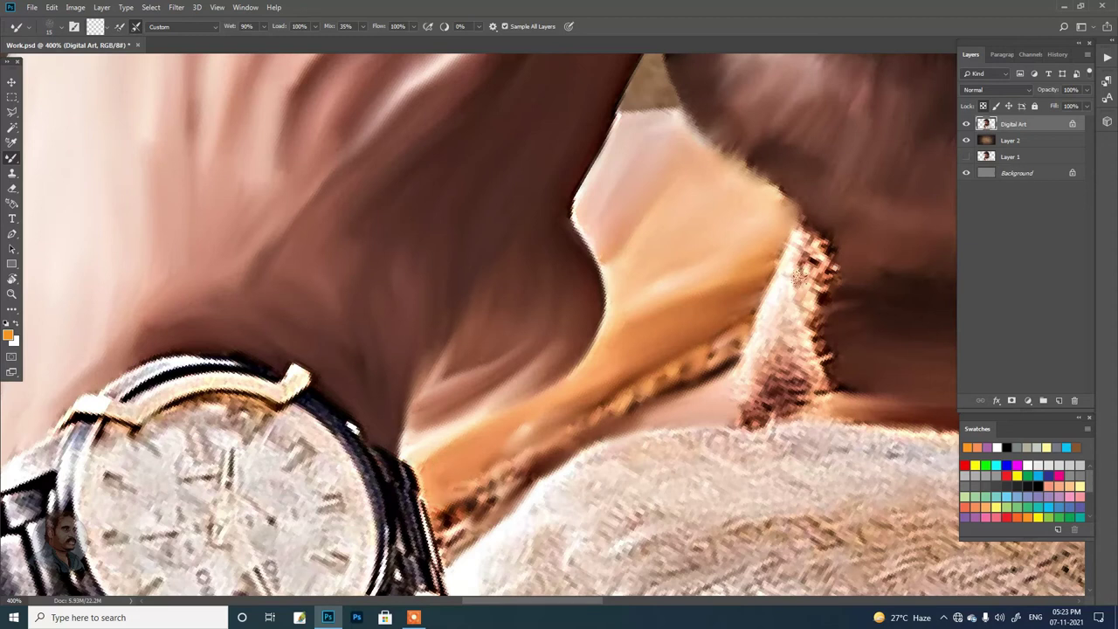
pyautogui.moveTo(797, 276); pyautogui.dragTo(577, 325)
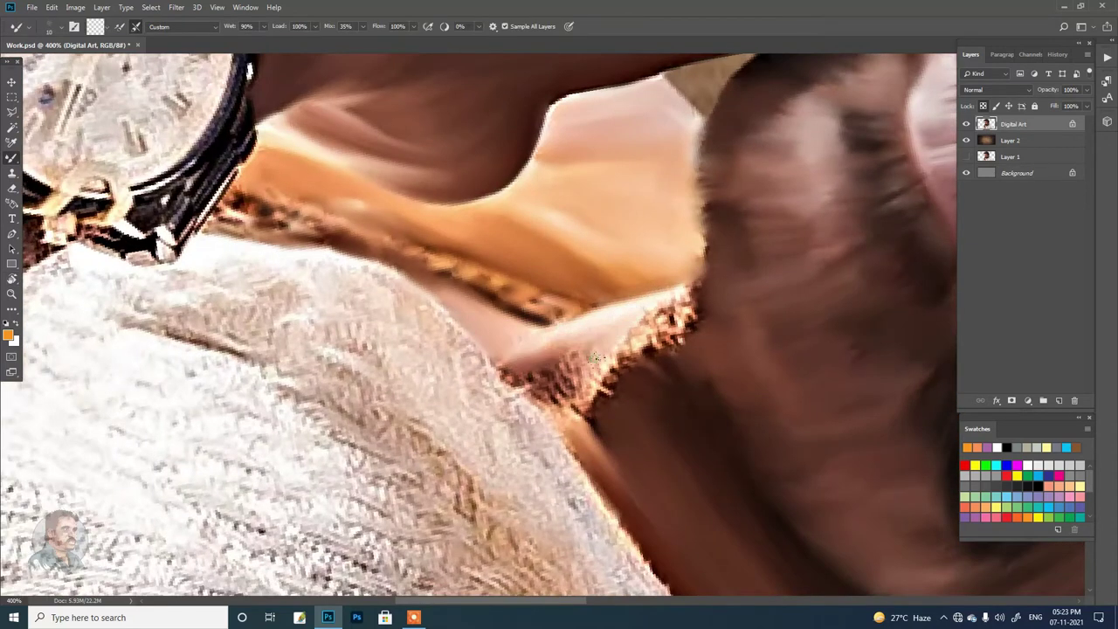
pyautogui.moveTo(505, 367); pyautogui.dragTo(503, 360)
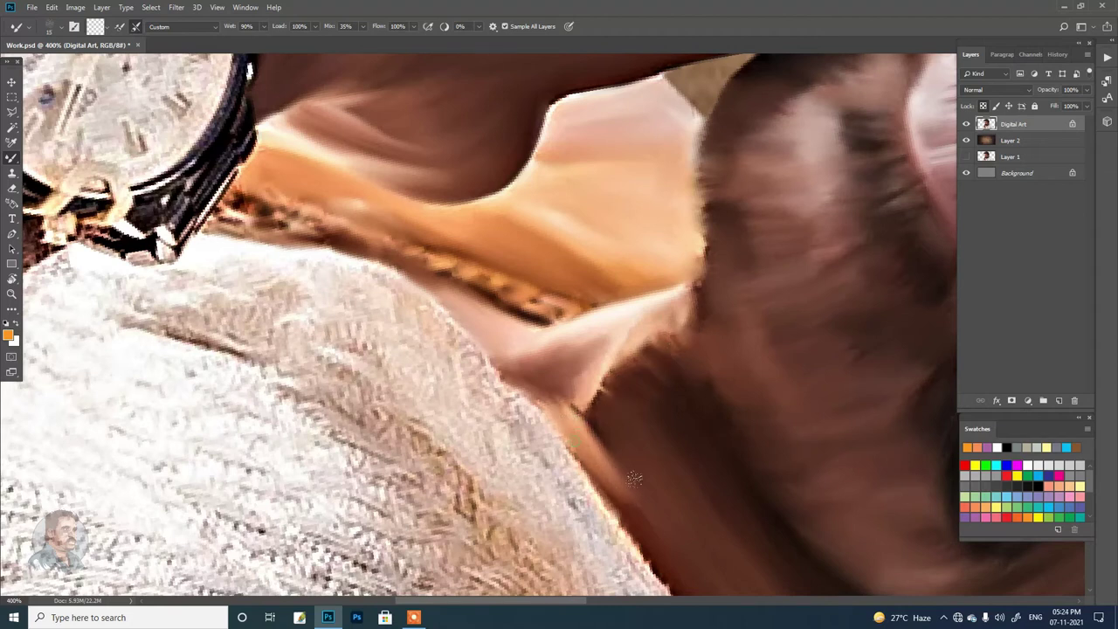
pyautogui.moveTo(651, 354); pyautogui.dragTo(297, 234)
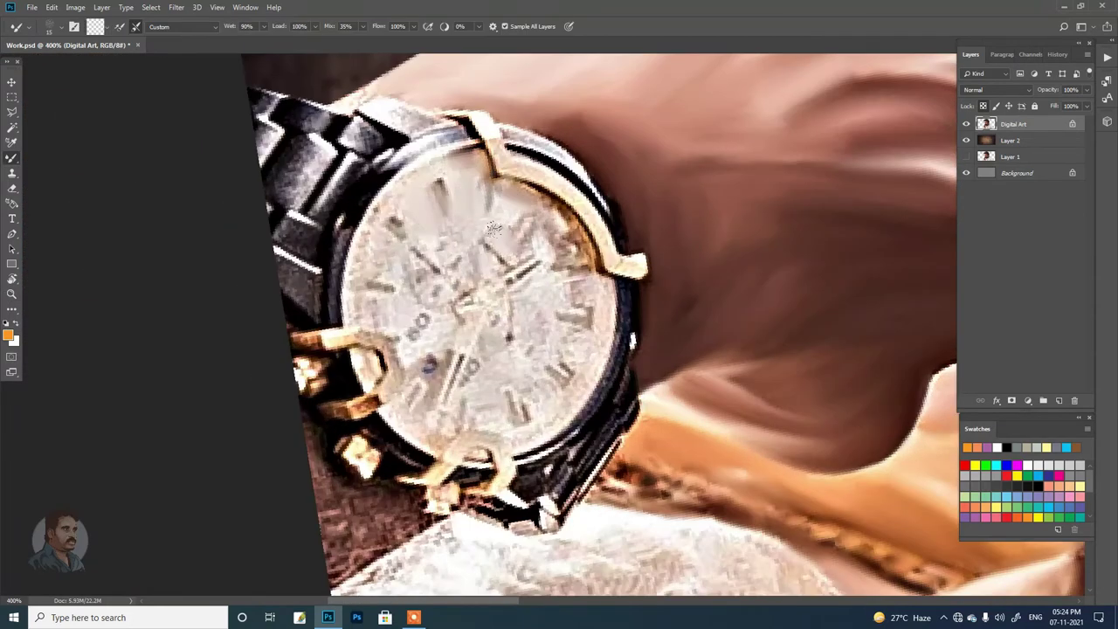
# Smooth the grainy watch dial and upper-left bezel, then begin blending the neck-shirt edge.
pyautogui.moveTo(493, 228); pyautogui.dragTo(564, 216)
pyautogui.moveTo(524, 266); pyautogui.dragTo(469, 216)
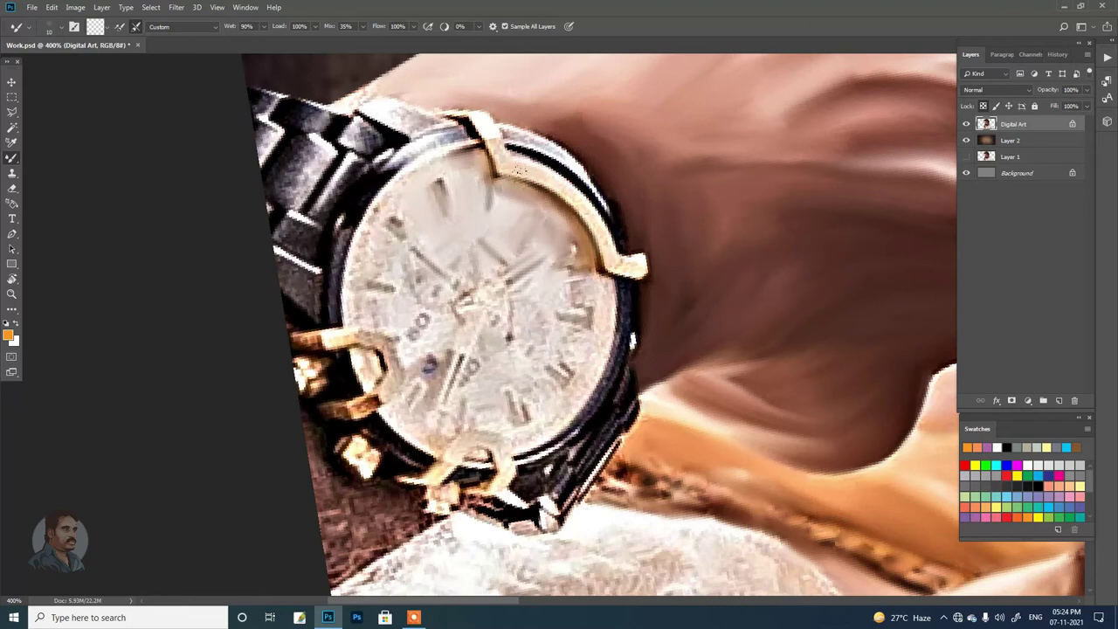
pyautogui.moveTo(395, 159); pyautogui.dragTo(430, 119)
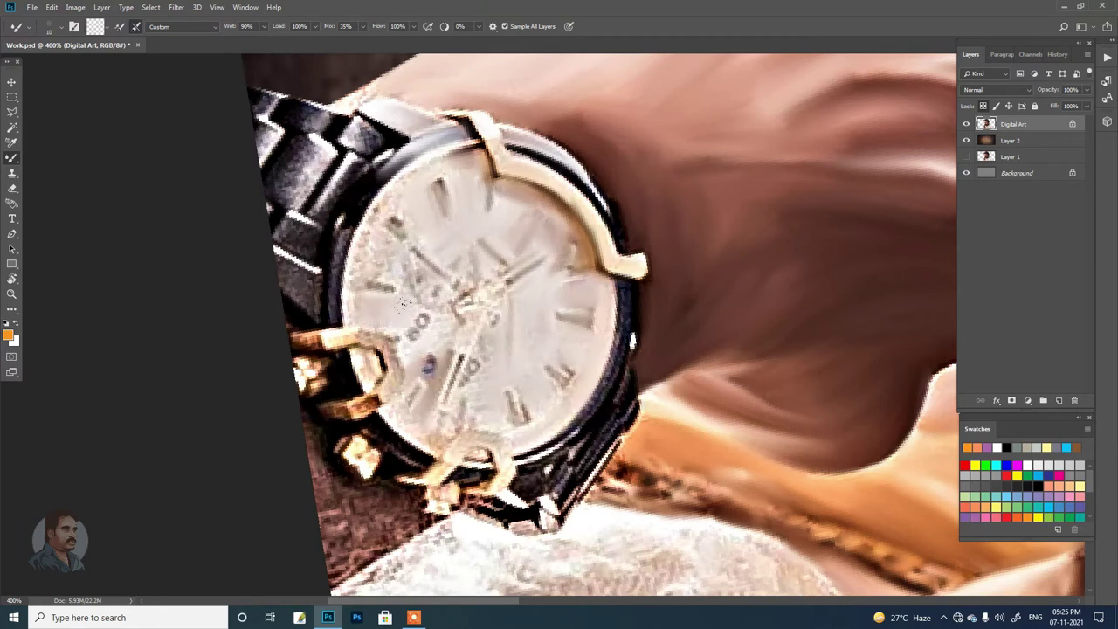
pyautogui.scroll(-1, 546, 316)
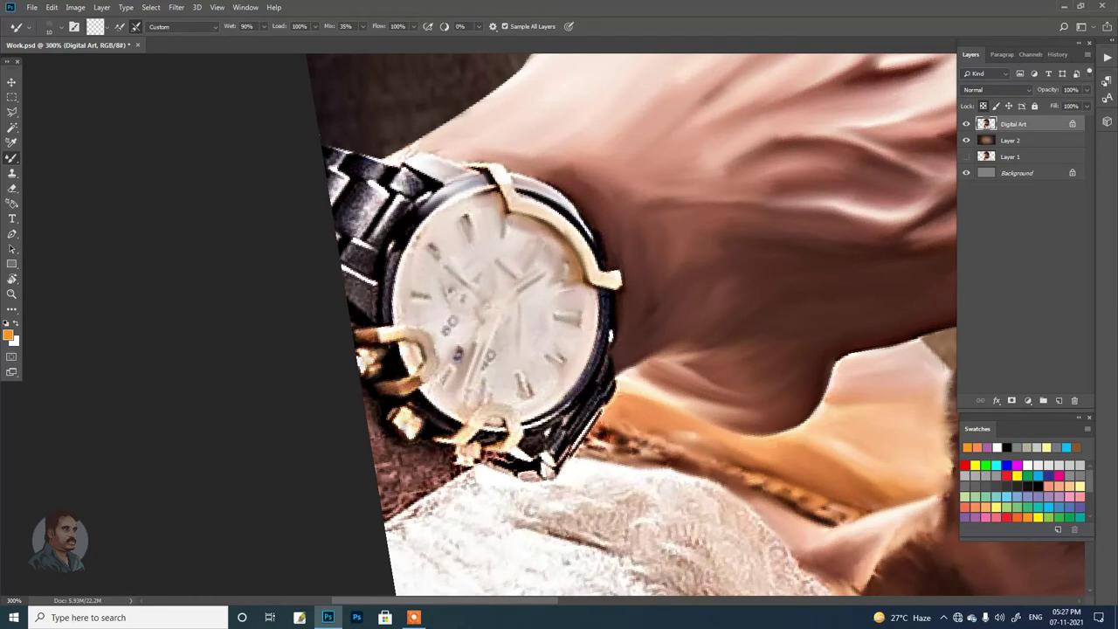
pyautogui.moveTo(406, 155); pyautogui.dragTo(478, 234)
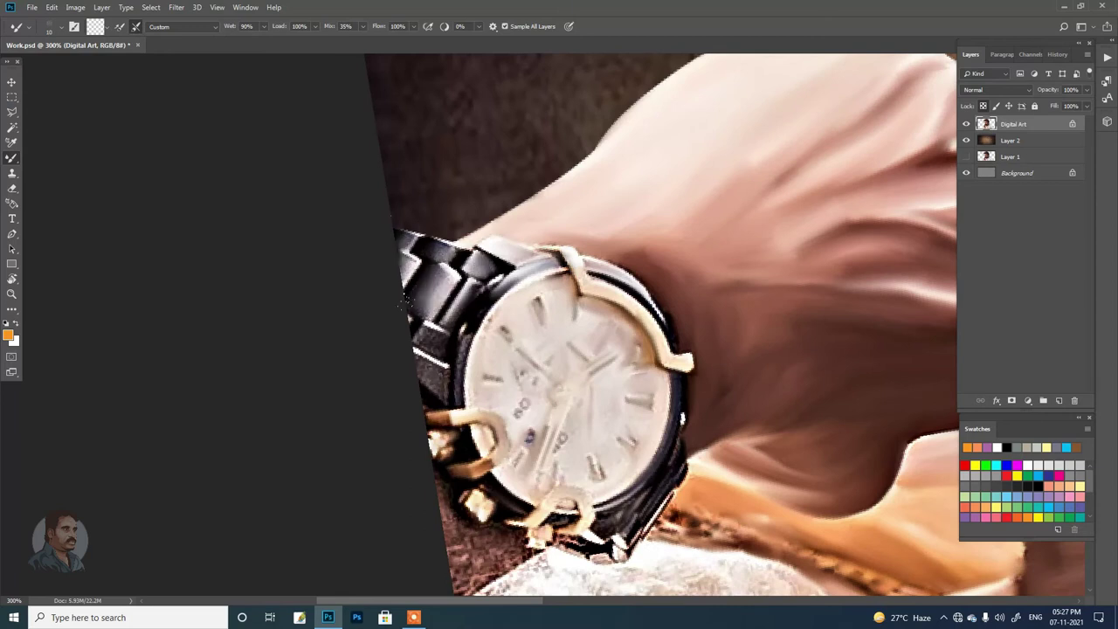
pyautogui.moveTo(655, 323); pyautogui.dragTo(661, 270)
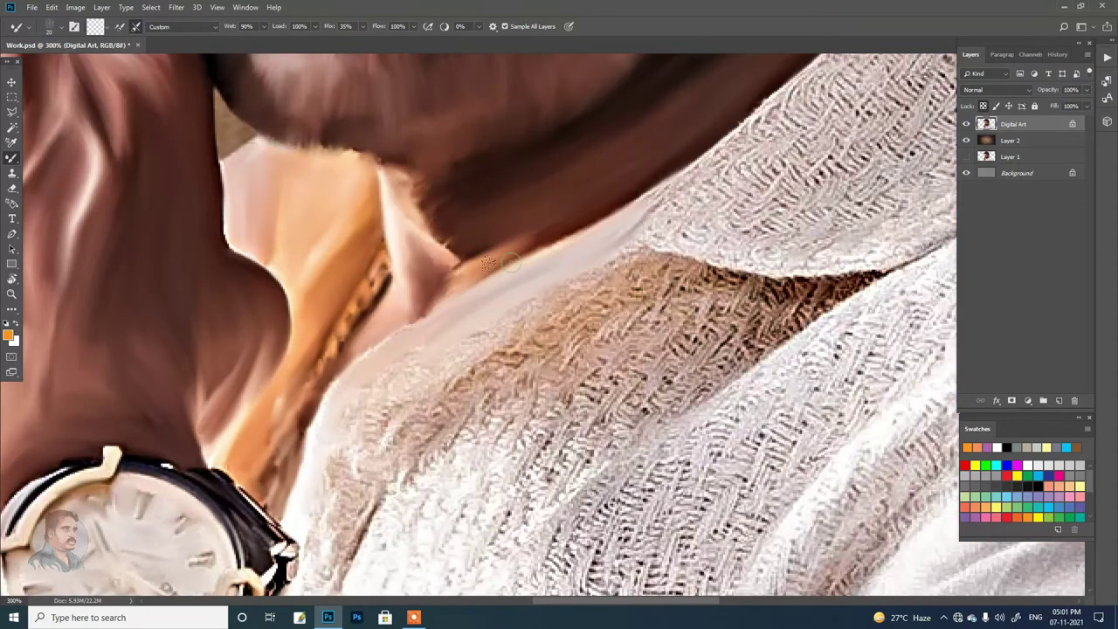
pyautogui.moveTo(487, 262); pyautogui.dragTo(330, 439)
# Smooth the woven shirt texture along its diagonal folds down to the bottom edge.
pyautogui.moveTo(385, 332)
pyautogui.mouseDown()
pyautogui.moveTo(489, 367)
pyautogui.moveTo(603, 262)
pyautogui.moveTo(596, 213)
pyautogui.mouseUp()
pyautogui.moveTo(786, 262); pyautogui.dragTo(559, 441)
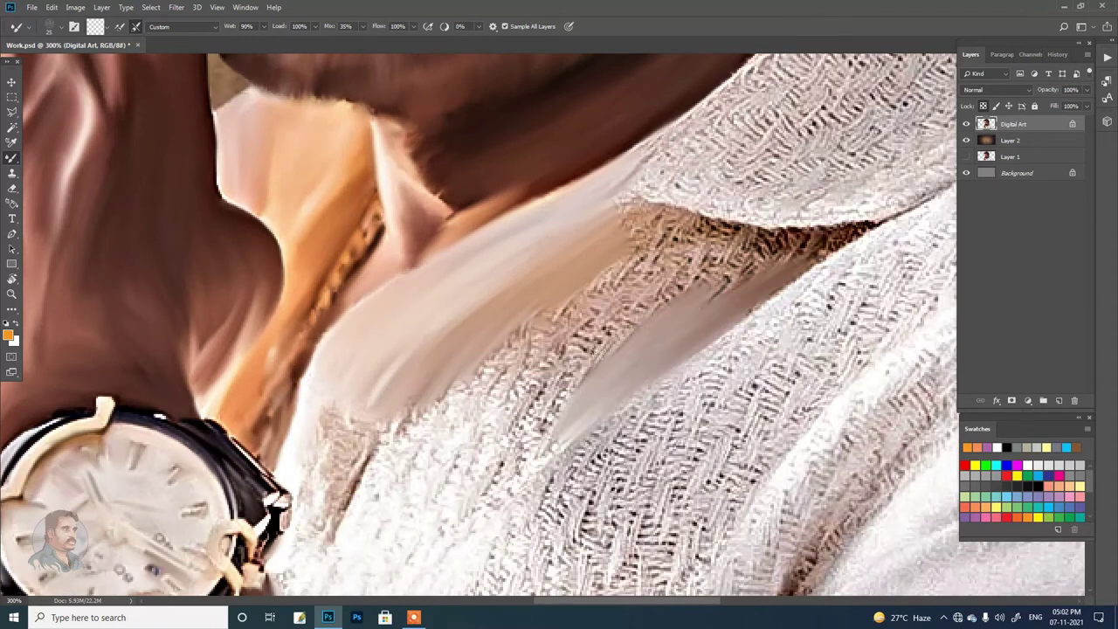
pyautogui.moveTo(681, 288); pyautogui.dragTo(472, 393)
pyautogui.moveTo(567, 384); pyautogui.dragTo(384, 507)
pyautogui.moveTo(489, 454); pyautogui.dragTo(340, 524)
pyautogui.moveTo(368, 397); pyautogui.dragTo(464, 288)
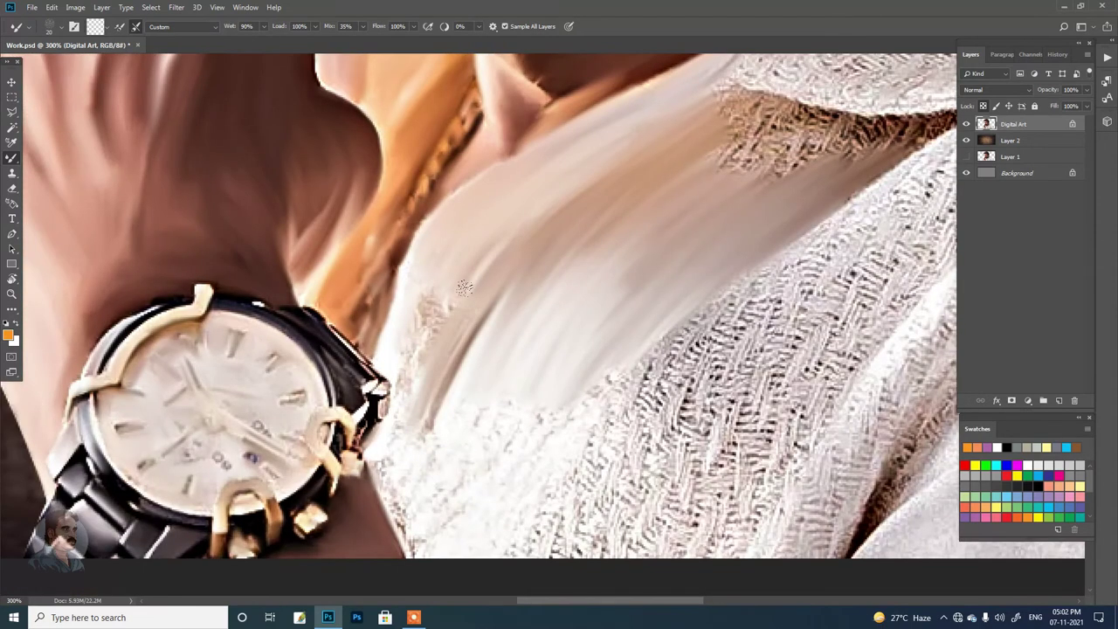
pyautogui.moveTo(528, 392); pyautogui.dragTo(403, 523)
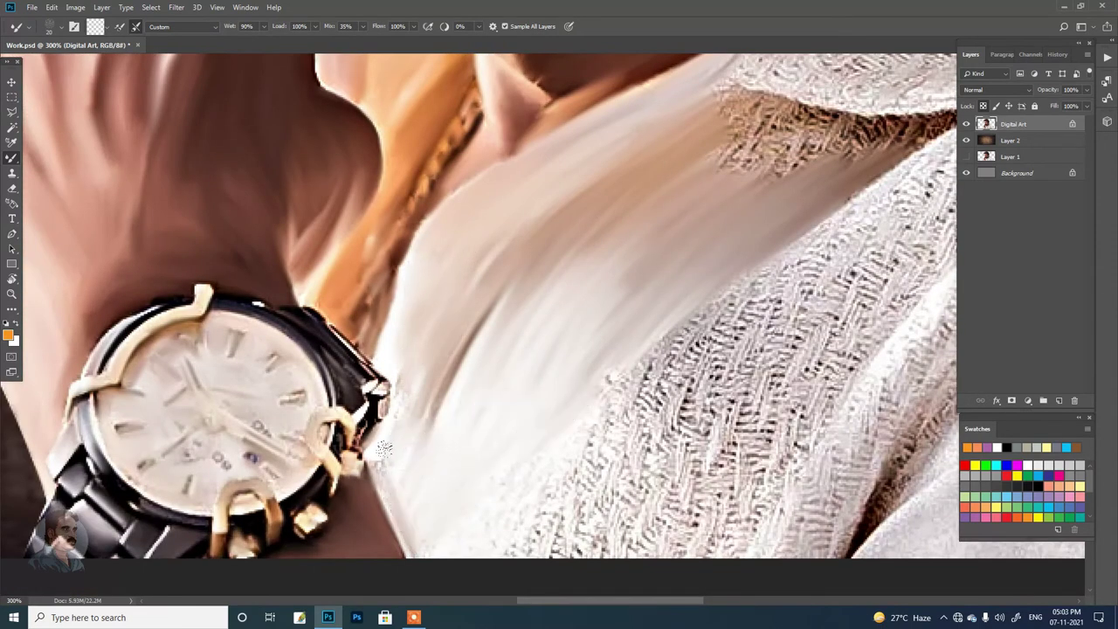
# Rotate the canvas to follow the shirt fold and smooth the texture along it.
pyautogui.scroll(-3, 462, 417)
pyautogui.moveTo(500, 419)
pyautogui.mouseDown()
pyautogui.moveTo(611, 262)
pyautogui.moveTo(387, 344)
pyautogui.mouseUp()
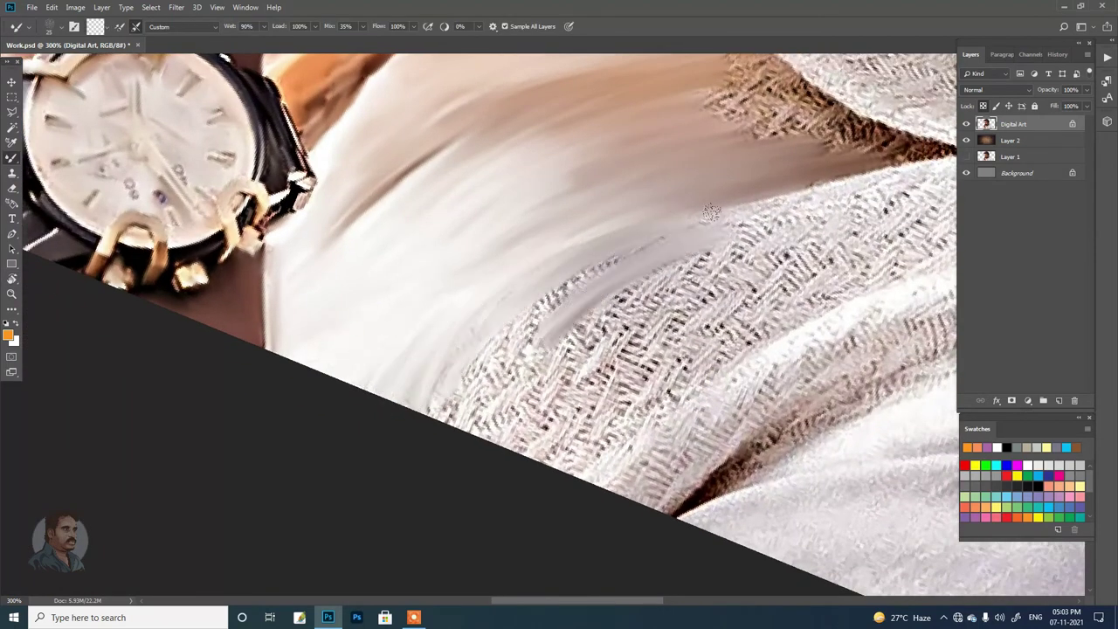
pyautogui.moveTo(769, 209)
pyautogui.mouseDown()
pyautogui.moveTo(786, 253)
pyautogui.moveTo(603, 259)
pyautogui.moveTo(894, 219)
pyautogui.mouseUp()
pyautogui.press('r')
pyautogui.moveTo(628, 376)
pyautogui.mouseDown()
pyautogui.moveTo(648, 319)
pyautogui.moveTo(618, 292)
pyautogui.moveTo(566, 286)
pyautogui.moveTo(654, 217)
pyautogui.moveTo(447, 204)
pyautogui.mouseUp()
pyautogui.press('b')
# Smooth the patterned shirt on both sides of the fold, returning the view upright.
pyautogui.moveTo(706, 231); pyautogui.dragTo(655, 196)
pyautogui.moveTo(472, 314)
pyautogui.mouseDown()
pyautogui.moveTo(668, 212)
pyautogui.moveTo(474, 324)
pyautogui.moveTo(572, 316)
pyautogui.moveTo(808, 201)
pyautogui.mouseUp()
pyautogui.moveTo(630, 324)
pyautogui.mouseDown()
pyautogui.moveTo(552, 267)
pyautogui.moveTo(671, 221)
pyautogui.moveTo(736, 172)
pyautogui.mouseUp()
pyautogui.press('r')
pyautogui.moveTo(536, 324); pyautogui.dragTo(559, 288)
pyautogui.press('b')
pyautogui.moveTo(366, 262)
pyautogui.mouseDown()
pyautogui.moveTo(416, 305)
pyautogui.moveTo(597, 298)
pyautogui.moveTo(558, 394)
pyautogui.mouseUp()
pyautogui.moveTo(709, 262)
pyautogui.mouseDown()
pyautogui.moveTo(588, 252)
pyautogui.moveTo(576, 162)
pyautogui.moveTo(632, 294)
pyautogui.moveTo(630, 419)
pyautogui.mouseUp()
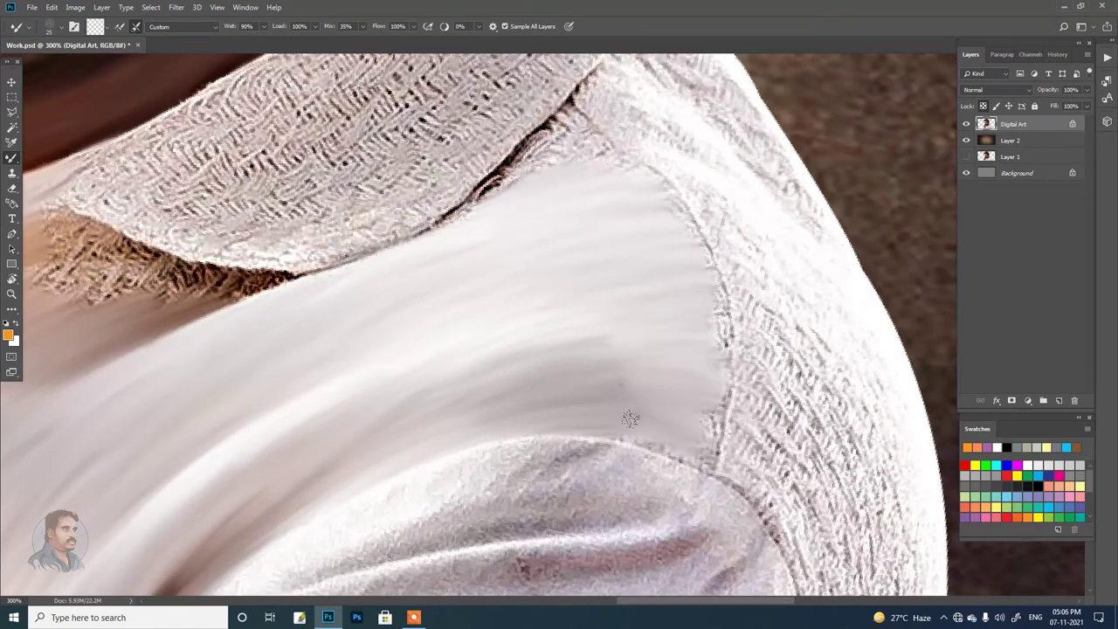
# Smooth the collar seam and the collar's woven texture.
pyautogui.moveTo(515, 144)
pyautogui.mouseDown()
pyautogui.moveTo(576, 131)
pyautogui.moveTo(457, 225)
pyautogui.moveTo(532, 131)
pyautogui.mouseUp()
pyautogui.moveTo(235, 270)
pyautogui.mouseDown()
pyautogui.moveTo(568, 297)
pyautogui.moveTo(335, 307)
pyautogui.mouseUp()
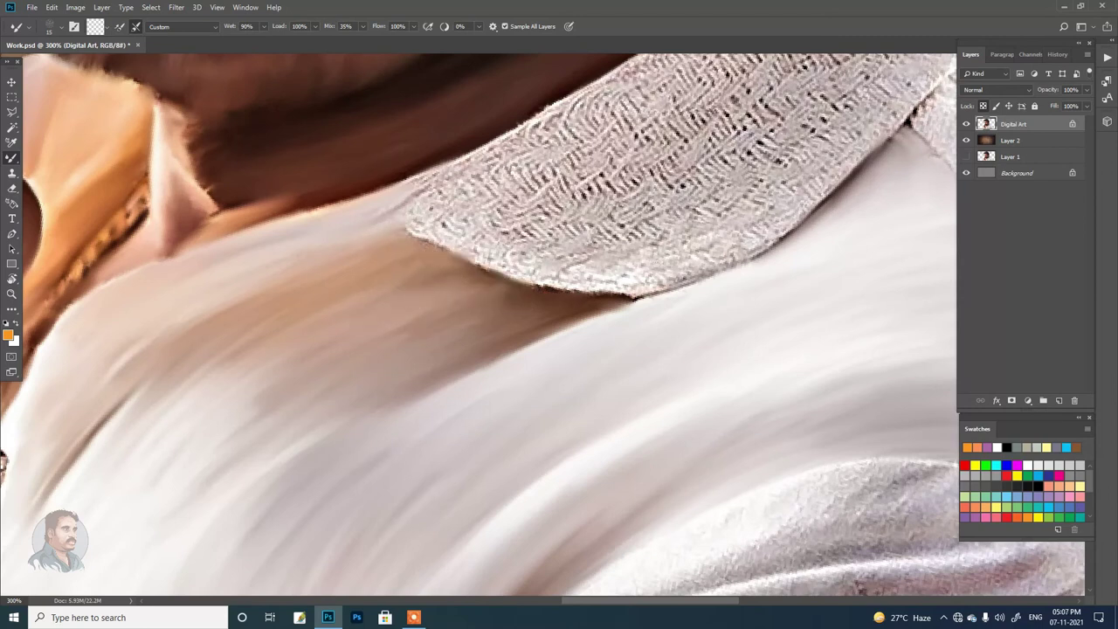
pyautogui.moveTo(524, 218); pyautogui.dragTo(467, 303)
pyautogui.moveTo(393, 262); pyautogui.dragTo(611, 140)
pyautogui.moveTo(524, 219); pyautogui.dragTo(681, 96)
pyautogui.moveTo(542, 280)
pyautogui.mouseDown()
pyautogui.moveTo(715, 186)
pyautogui.moveTo(532, 323)
pyautogui.moveTo(454, 262)
pyautogui.moveTo(514, 230)
pyautogui.mouseUp()
pyautogui.moveTo(454, 312)
pyautogui.mouseDown()
pyautogui.moveTo(696, 307)
pyautogui.moveTo(668, 260)
pyautogui.mouseUp()
pyautogui.moveTo(784, 156)
pyautogui.mouseDown()
pyautogui.moveTo(643, 242)
pyautogui.moveTo(482, 255)
pyautogui.moveTo(581, 131)
pyautogui.moveTo(508, 203)
pyautogui.mouseUp()
# Smooth the collar near the ear and paint over the dark tag marks.
pyautogui.moveTo(632, 191); pyautogui.dragTo(619, 289)
pyautogui.moveTo(532, 54); pyautogui.dragTo(512, 231)
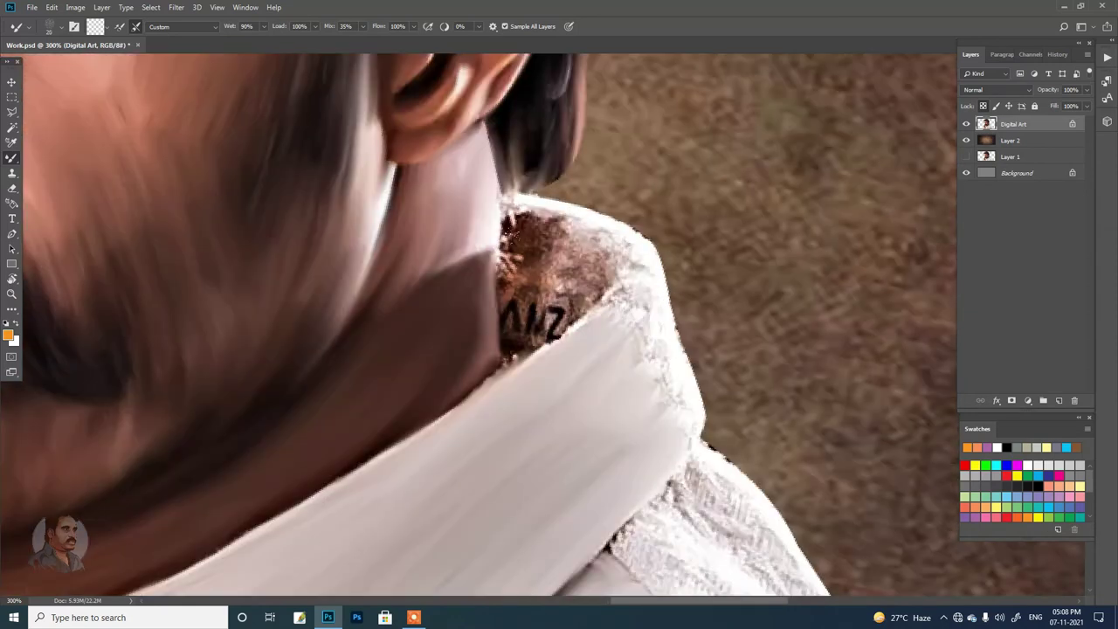
pyautogui.moveTo(528, 323); pyautogui.dragTo(587, 296)
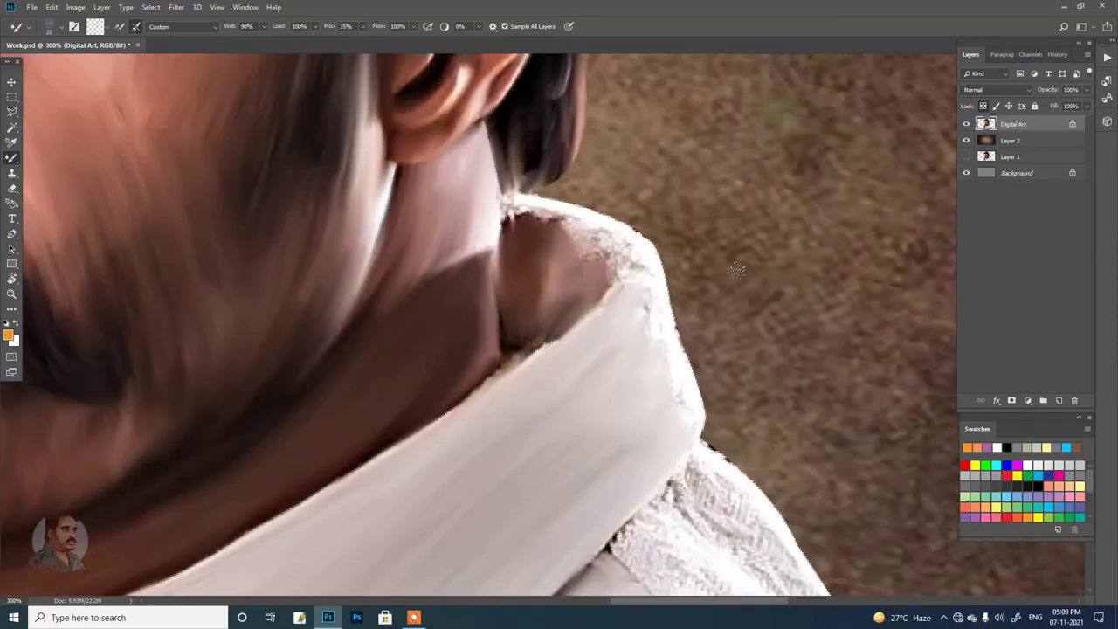
pyautogui.moveTo(736, 269); pyautogui.dragTo(621, 305)
pyautogui.moveTo(484, 358)
pyautogui.mouseDown()
pyautogui.moveTo(592, 287)
pyautogui.moveTo(614, 213)
pyautogui.mouseUp()
# Smooth the textured band across the shirt and the lace texture at the shoulder.
pyautogui.moveTo(531, 250); pyautogui.dragTo(886, 253)
pyautogui.moveTo(528, 288)
pyautogui.mouseDown()
pyautogui.moveTo(602, 301)
pyautogui.moveTo(541, 328)
pyautogui.moveTo(594, 367)
pyautogui.moveTo(536, 310)
pyautogui.mouseUp()
pyautogui.moveTo(700, 372); pyautogui.dragTo(610, 293)
pyautogui.moveTo(709, 260)
pyautogui.mouseDown()
pyautogui.moveTo(611, 366)
pyautogui.moveTo(606, 179)
pyautogui.moveTo(576, 250)
pyautogui.moveTo(710, 337)
pyautogui.moveTo(908, 279)
pyautogui.moveTo(764, 185)
pyautogui.moveTo(552, 355)
pyautogui.moveTo(359, 334)
pyautogui.moveTo(437, 183)
pyautogui.mouseUp()
# Blend the lace texture on the shoulder seam and sleeve into smooth fabric with the Mixer Brush.
pyautogui.moveTo(454, 358); pyautogui.dragTo(641, 249)
pyautogui.moveTo(489, 341)
pyautogui.mouseDown()
pyautogui.moveTo(603, 332)
pyautogui.moveTo(664, 288)
pyautogui.mouseUp()
pyautogui.moveTo(594, 288)
pyautogui.mouseDown()
pyautogui.moveTo(819, 270)
pyautogui.moveTo(536, 242)
pyautogui.moveTo(769, 140)
pyautogui.mouseUp()
pyautogui.moveTo(632, 356); pyautogui.dragTo(598, 226)
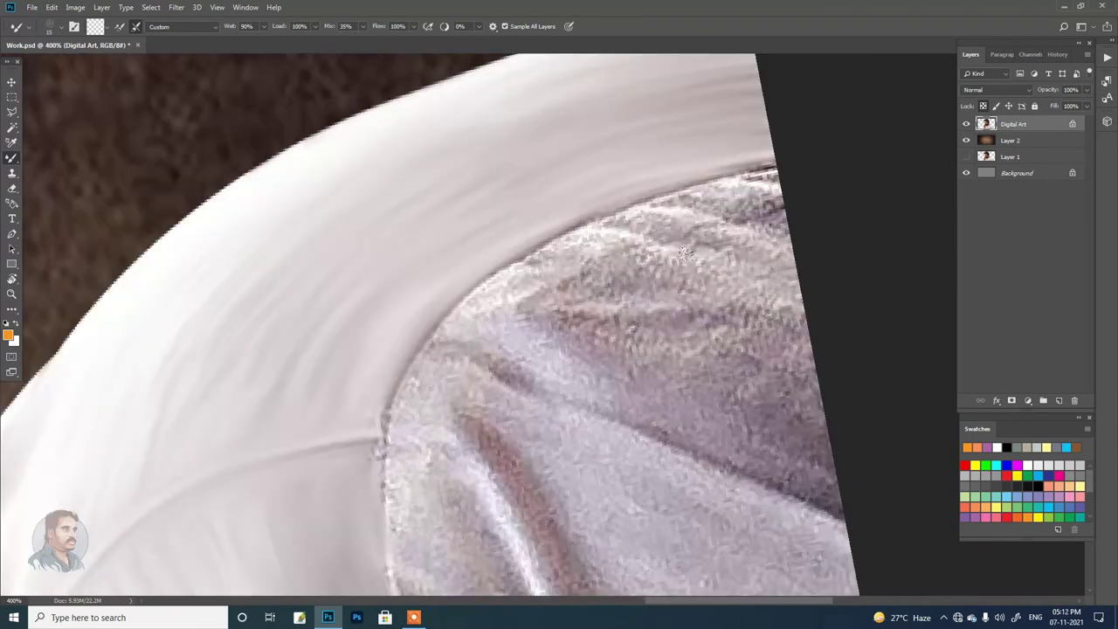
pyautogui.moveTo(684, 253); pyautogui.dragTo(617, 177)
pyautogui.moveTo(635, 254)
pyautogui.mouseDown()
pyautogui.moveTo(592, 226)
pyautogui.moveTo(807, 103)
pyautogui.mouseUp()
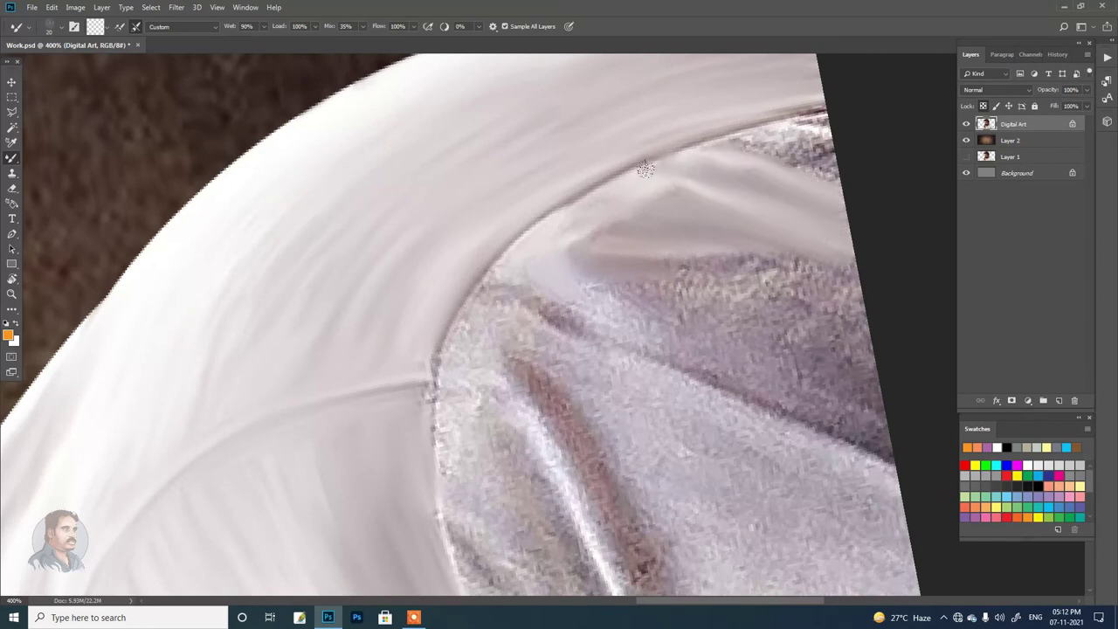
pyautogui.moveTo(681, 283); pyautogui.dragTo(847, 275)
pyautogui.moveTo(594, 292)
pyautogui.mouseDown()
pyautogui.moveTo(693, 336)
pyautogui.moveTo(851, 314)
pyautogui.mouseUp()
pyautogui.moveTo(541, 310)
pyautogui.mouseDown()
pyautogui.moveTo(738, 397)
pyautogui.moveTo(633, 356)
pyautogui.mouseUp()
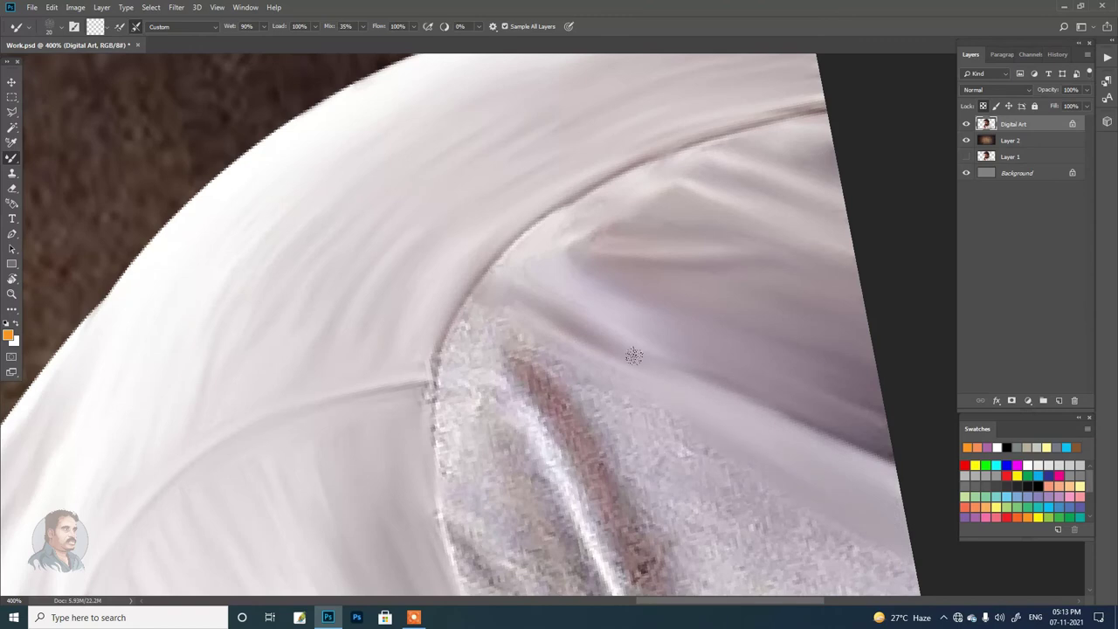
# Smooth the lace texture along the lower shirt fold.
pyautogui.scroll(-5, 729, 122)
pyautogui.scroll(-3, 716, 122)
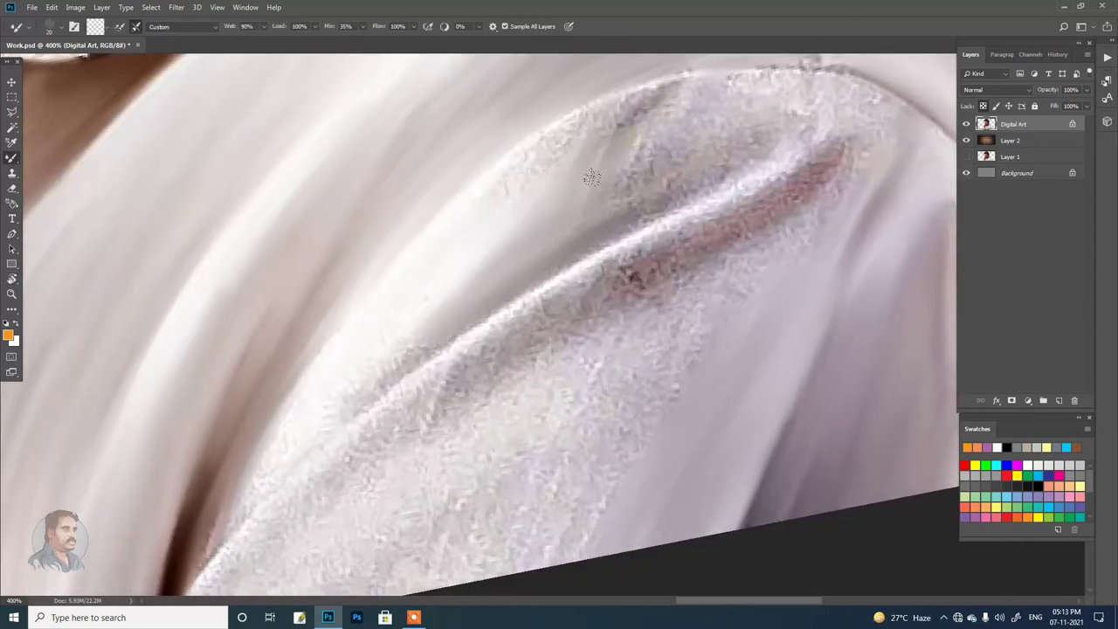
pyautogui.moveTo(769, 149); pyautogui.dragTo(593, 279)
pyautogui.moveTo(803, 174); pyautogui.dragTo(537, 358)
pyautogui.moveTo(471, 345); pyautogui.dragTo(419, 415)
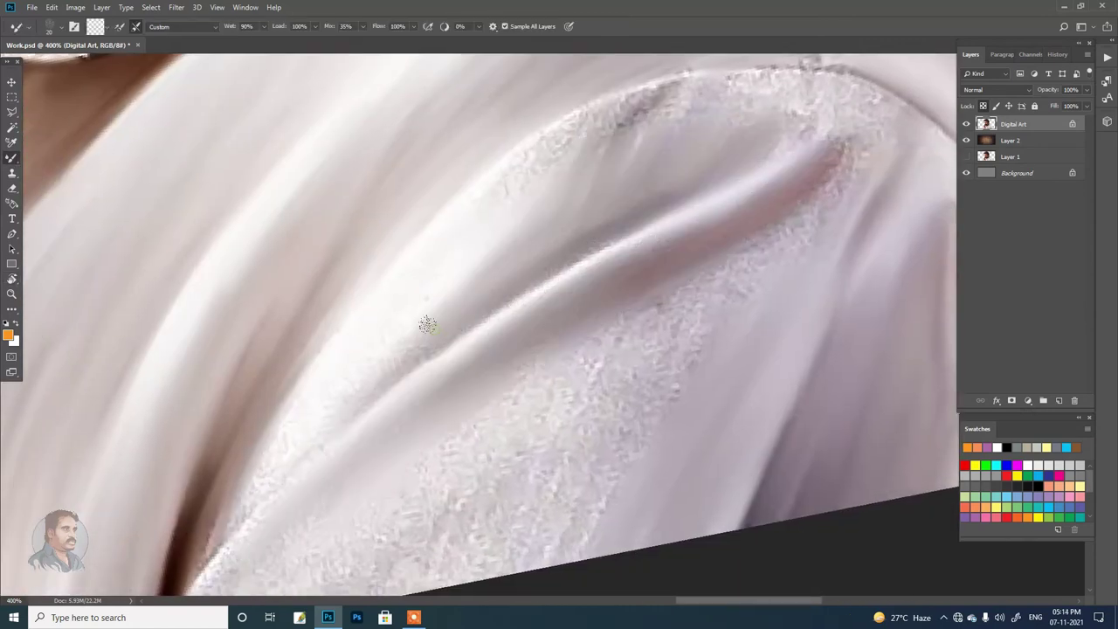
pyautogui.moveTo(427, 322); pyautogui.dragTo(219, 524)
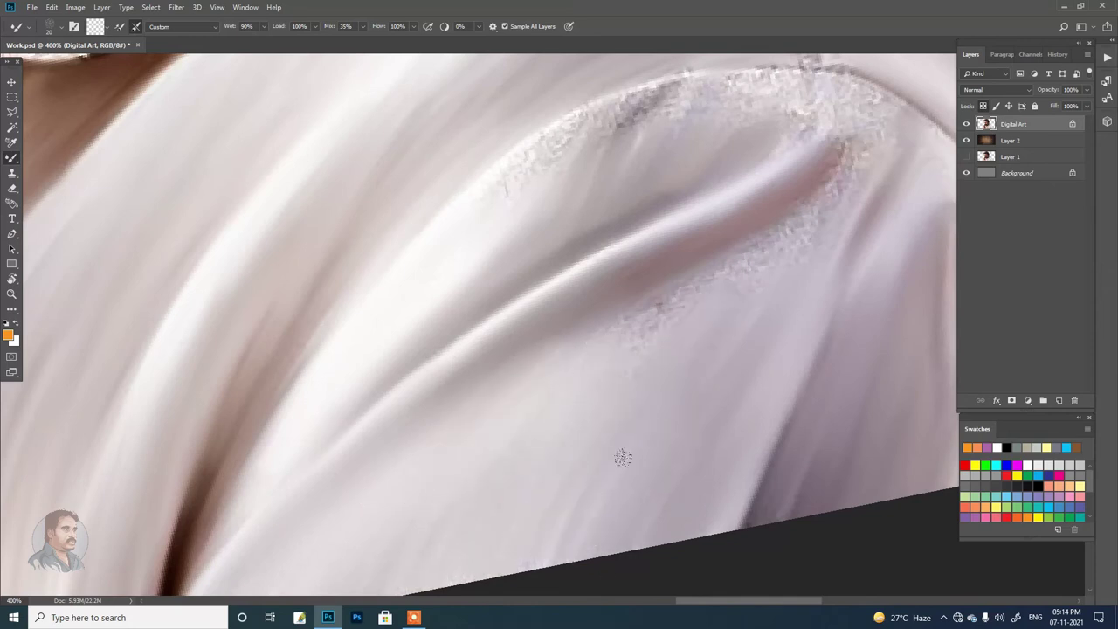
# Smooth the grainy texture along the fold ridge, then view the painting full screen.
pyautogui.scroll(5, 602, 262)
pyautogui.moveTo(677, 284); pyautogui.dragTo(522, 207)
pyautogui.moveTo(671, 217)
pyautogui.mouseDown()
pyautogui.moveTo(573, 184)
pyautogui.moveTo(375, 266)
pyautogui.mouseUp()
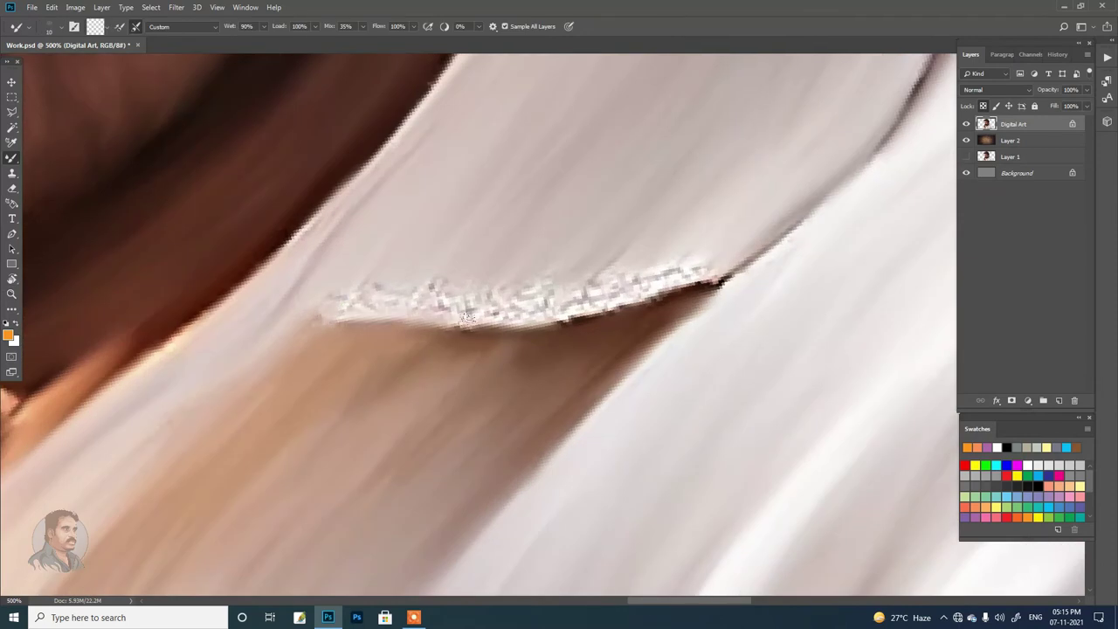
pyautogui.moveTo(725, 278)
pyautogui.mouseDown()
pyautogui.moveTo(585, 292)
pyautogui.moveTo(420, 283)
pyautogui.mouseUp()
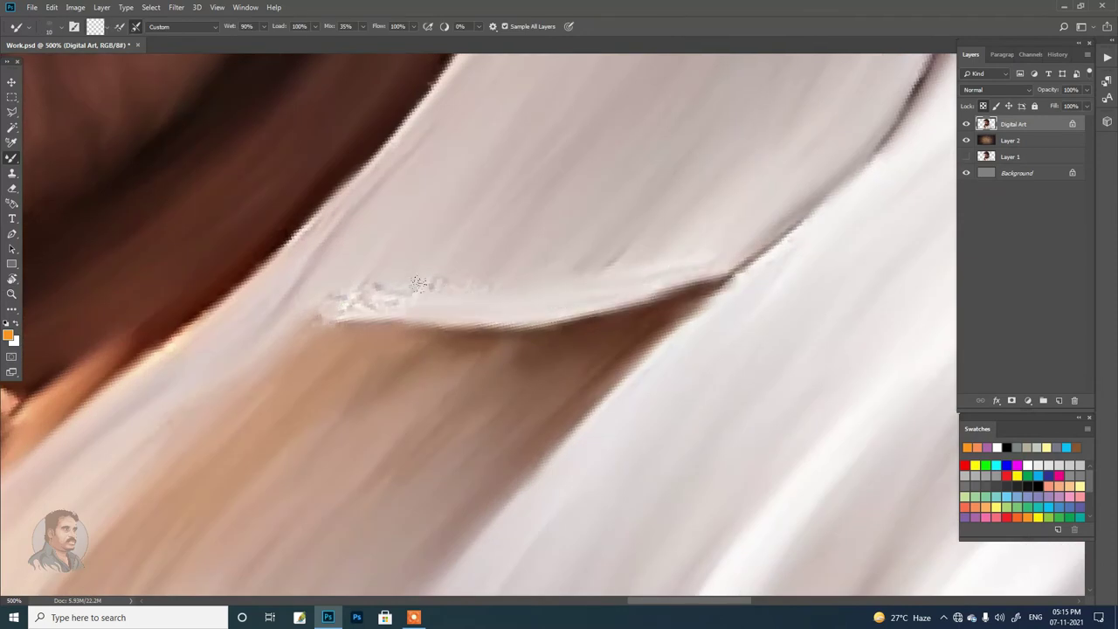
pyautogui.press('f')
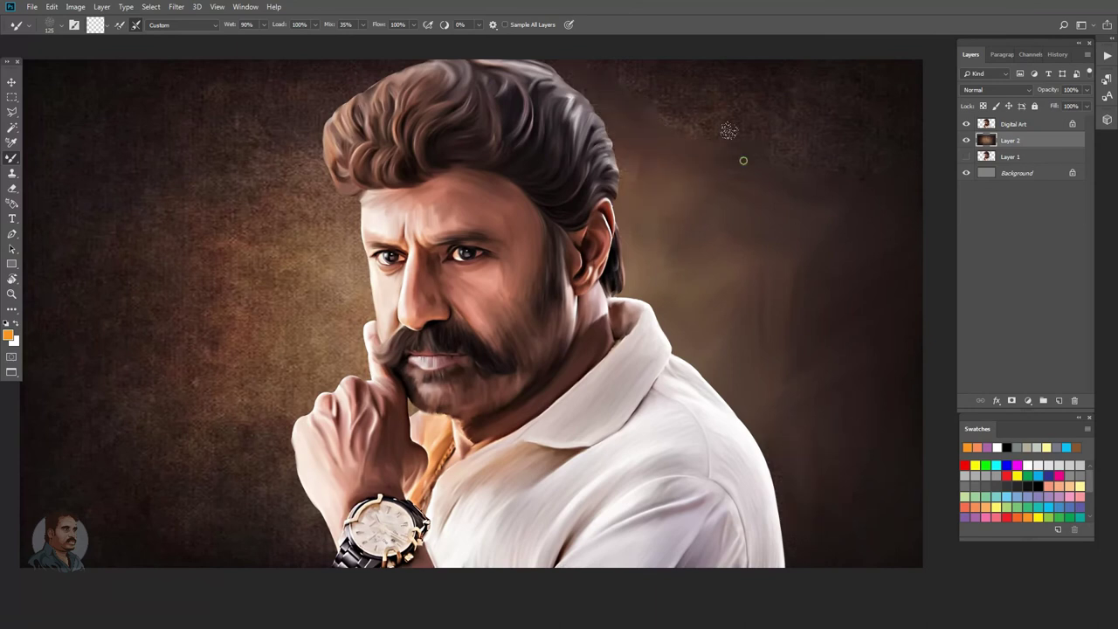
# Blend the grainy background left of the hand into soft streaks.
pyautogui.scroll(-1, 786, 113)
pyautogui.hscroll(-3, 524, 201)
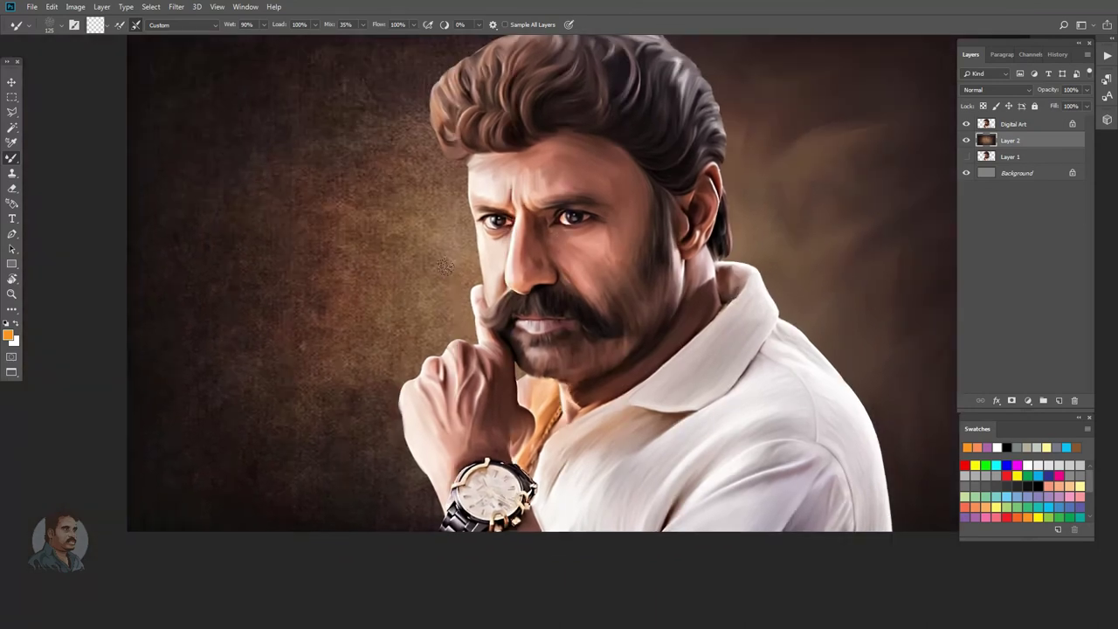
pyautogui.moveTo(349, 276)
pyautogui.mouseDown()
pyautogui.moveTo(366, 347)
pyautogui.moveTo(280, 177)
pyautogui.mouseUp()
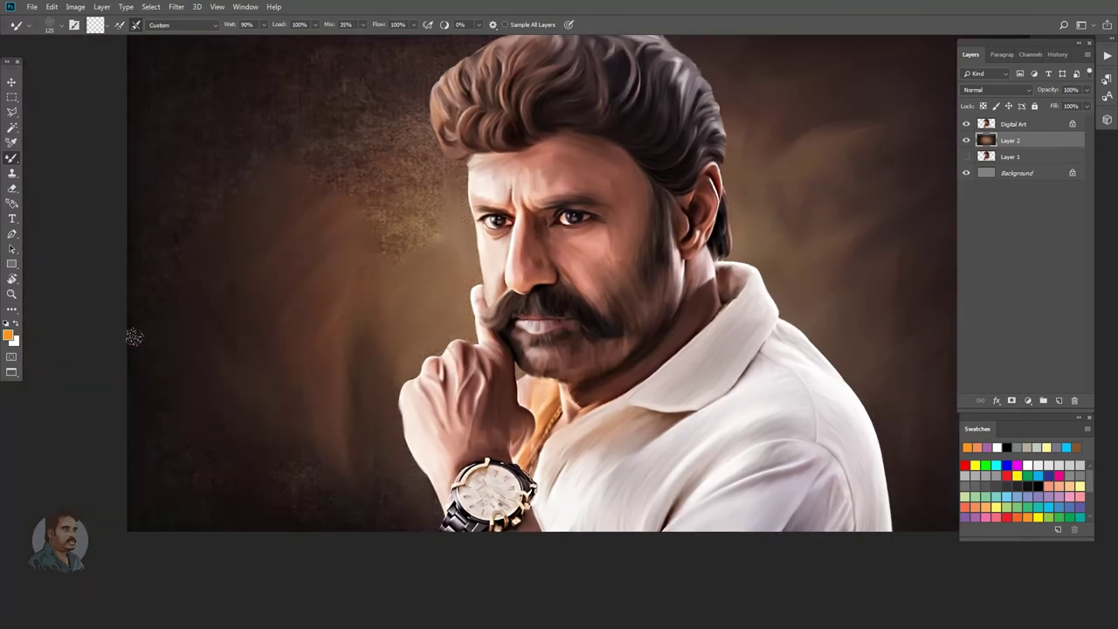
pyautogui.scroll(3, 415, 180)
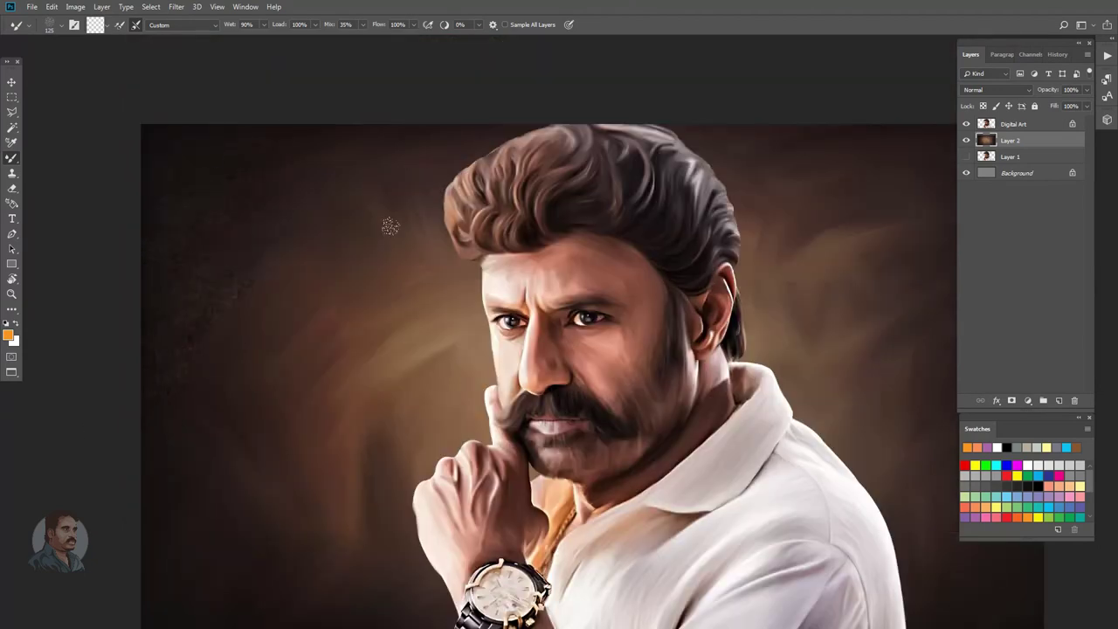
pyautogui.scroll(-2, 390, 227)
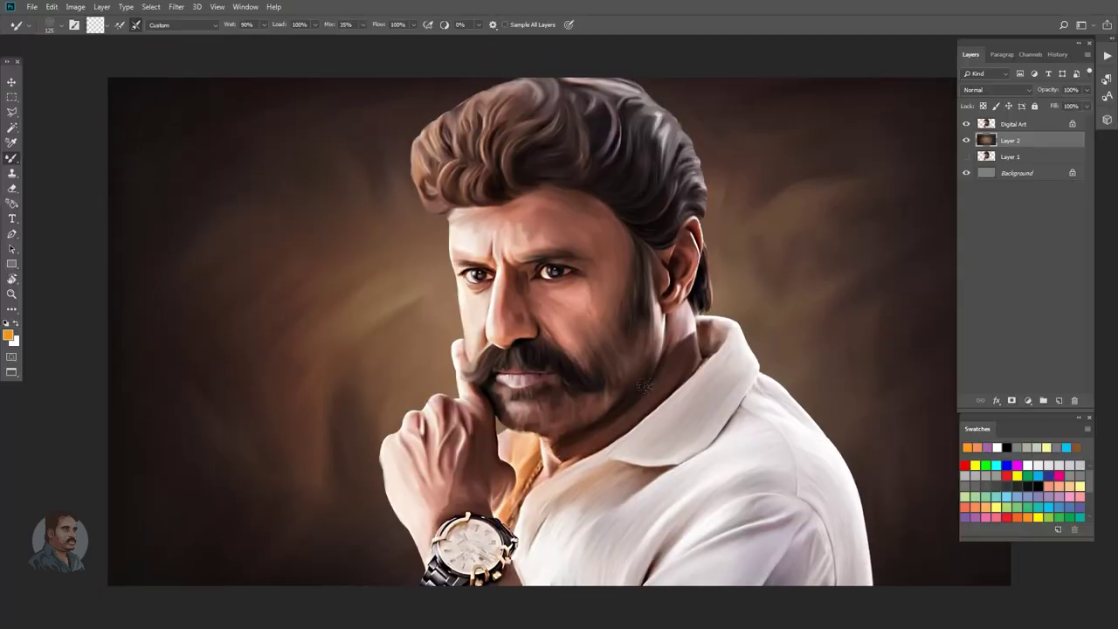
# With the Mixer Brush, smear the orange patch beside the ear into glowing streaks.
pyautogui.hotkey('shift', 'b')
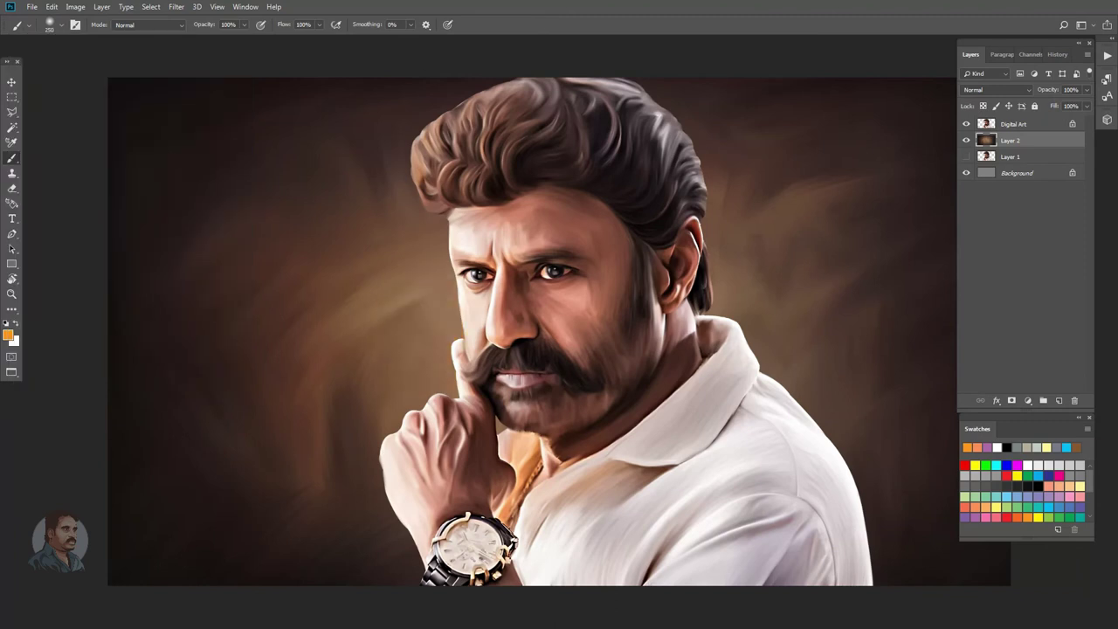
pyautogui.rightClick(12, 157)
pyautogui.click(48, 191)
pyautogui.moveTo(436, 314)
pyautogui.mouseDown()
pyautogui.moveTo(376, 366)
pyautogui.moveTo(393, 389)
pyautogui.mouseUp()
pyautogui.moveTo(735, 269); pyautogui.dragTo(777, 332)
pyautogui.moveTo(716, 253); pyautogui.dragTo(786, 235)
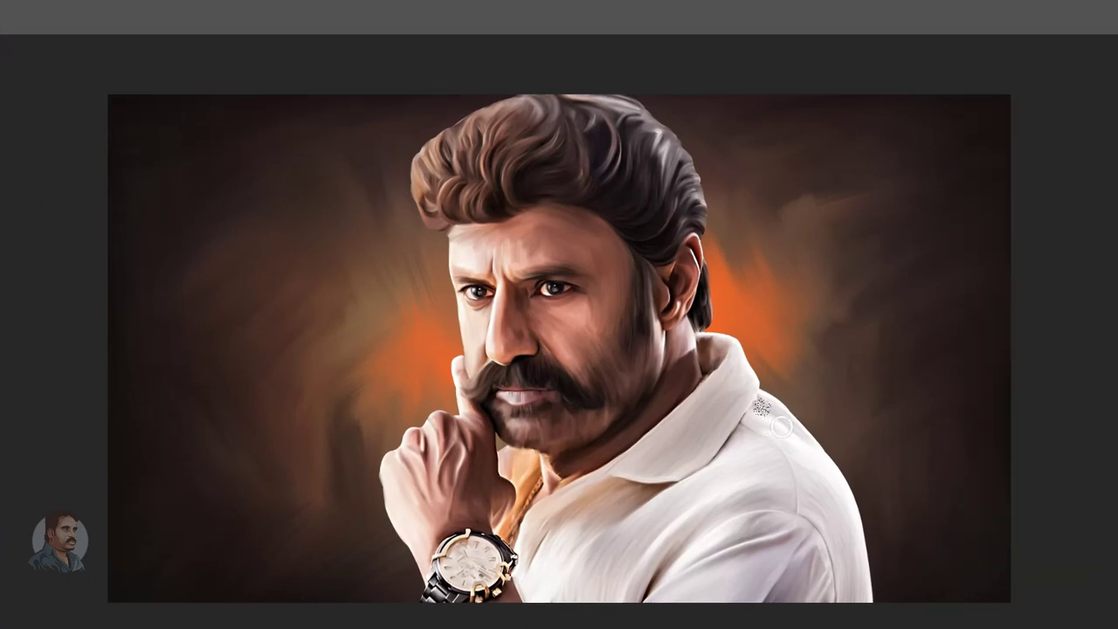
# Check the painting full screen, enlarge the brush, and add a new empty top layer.
pyautogui.press('f')
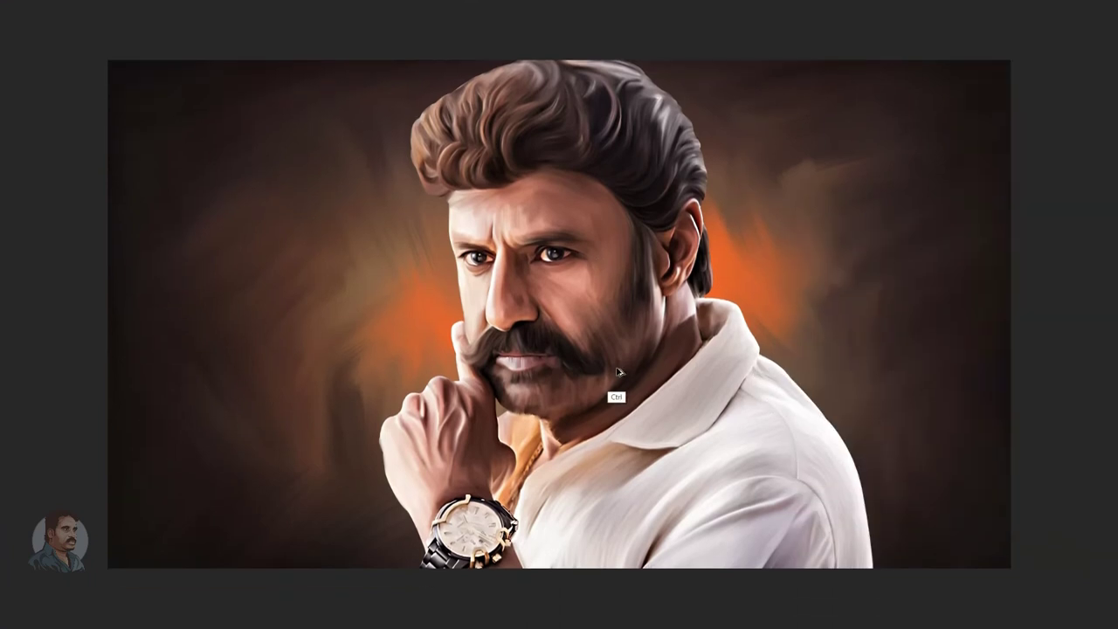
pyautogui.press('f')
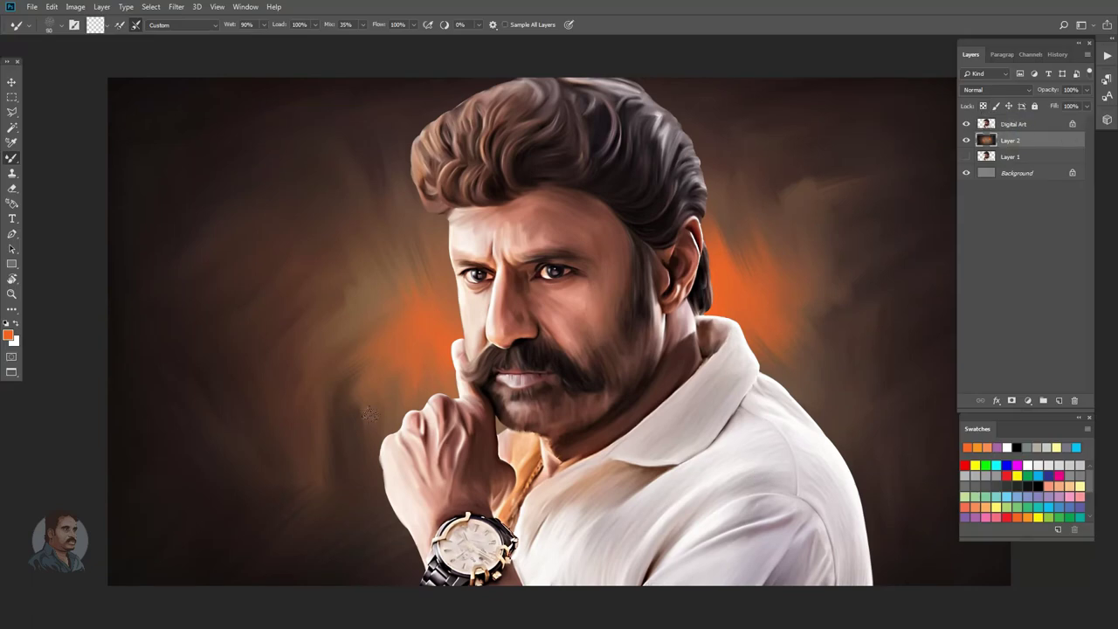
pyautogui.press(']')
pyautogui.press(']')
pyautogui.press(']')
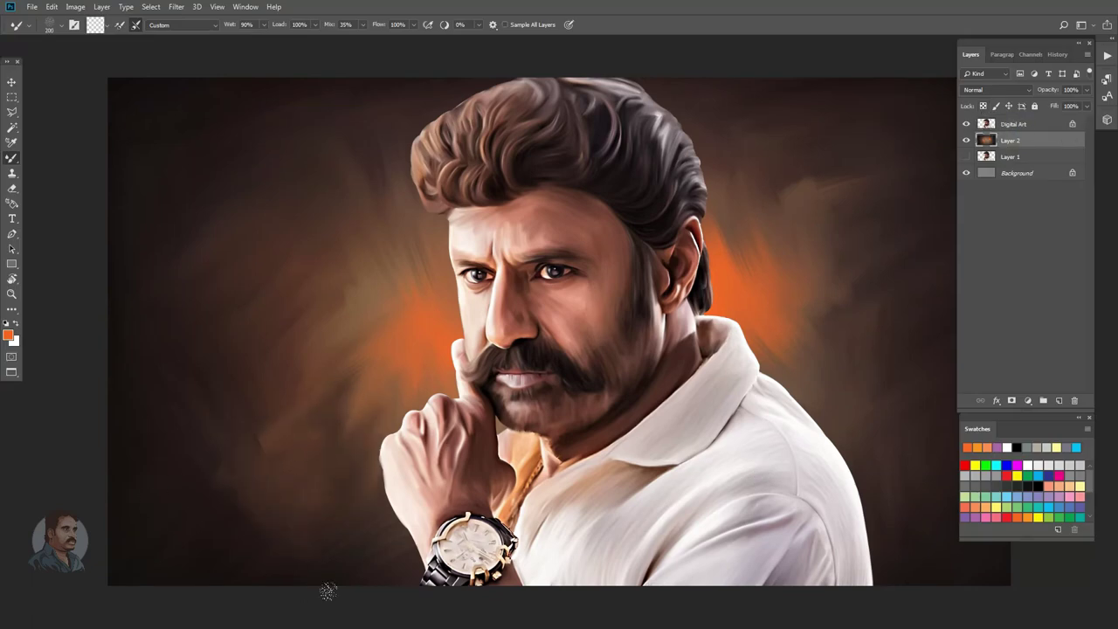
pyautogui.press('f')
pyautogui.hotkey('ctrl', 'alt', 'shift', 'n')
pyautogui.press('z')
pyautogui.hotkey('ctrl', '+')
pyautogui.hotkey('ctrl', '+')
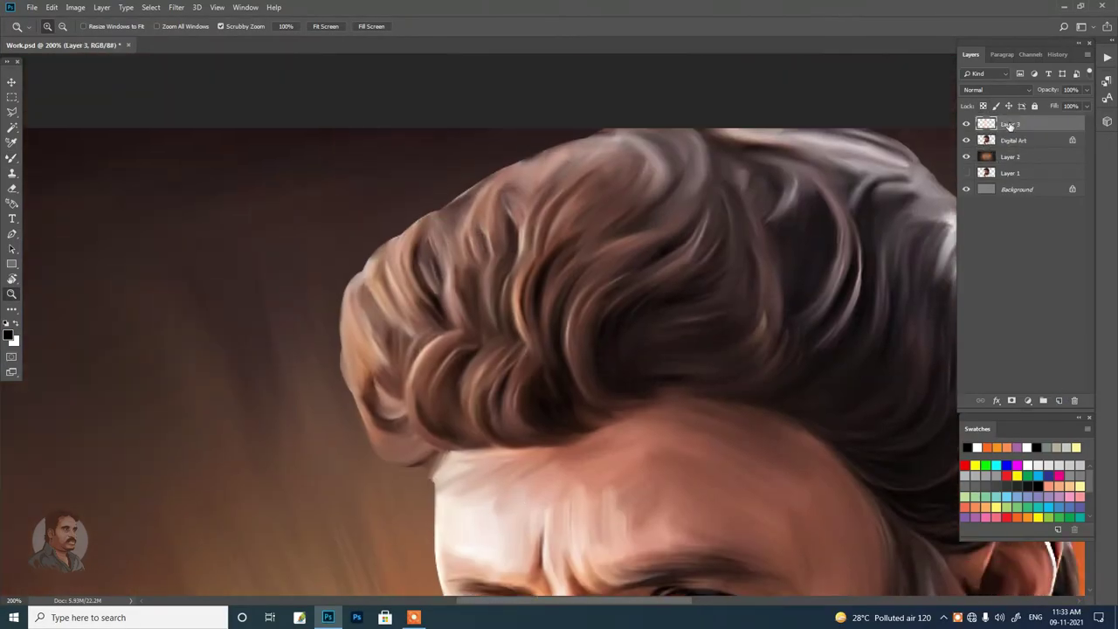
# Name the new layer Highlights, choose a fine brush, and sample a light brown from the hair.
pyautogui.write('lights')
pyautogui.click(1053, 124)
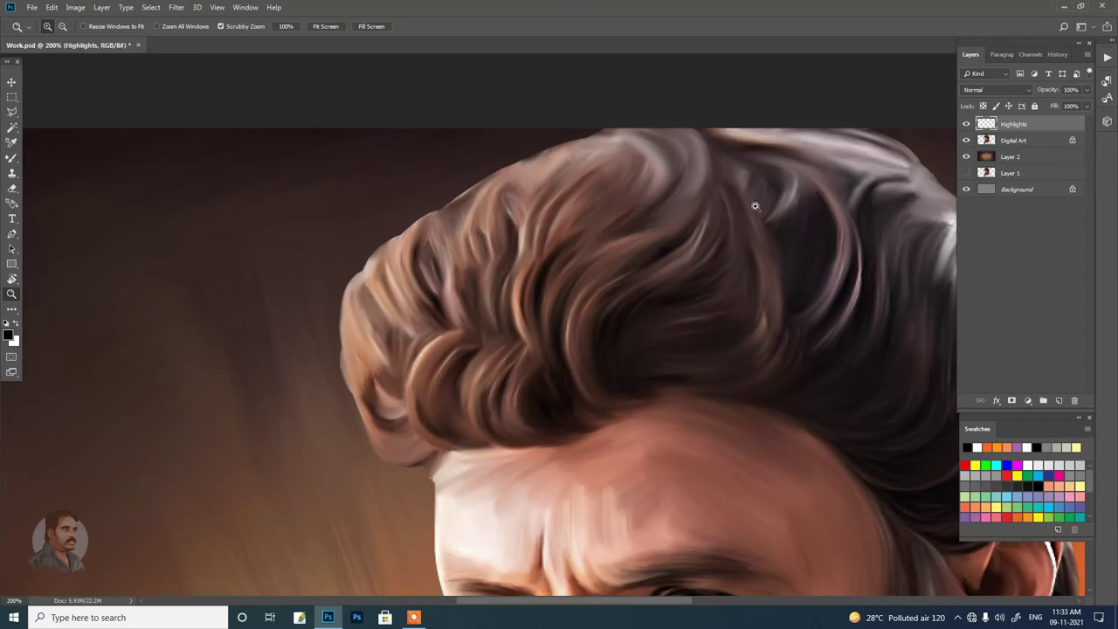
pyautogui.scroll(-1, 756, 206)
pyautogui.click(12, 158)
pyautogui.click(50, 26)
pyautogui.click(445, 25)
pyautogui.keyDown('alt'); pyautogui.click(375, 319); pyautogui.keyUp('alt')
# Paint thin light strands along the hair's left, top and right edges and the curls.
pyautogui.moveTo(351, 332)
pyautogui.mouseDown()
pyautogui.moveTo(339, 288)
pyautogui.moveTo(415, 223)
pyautogui.mouseUp()
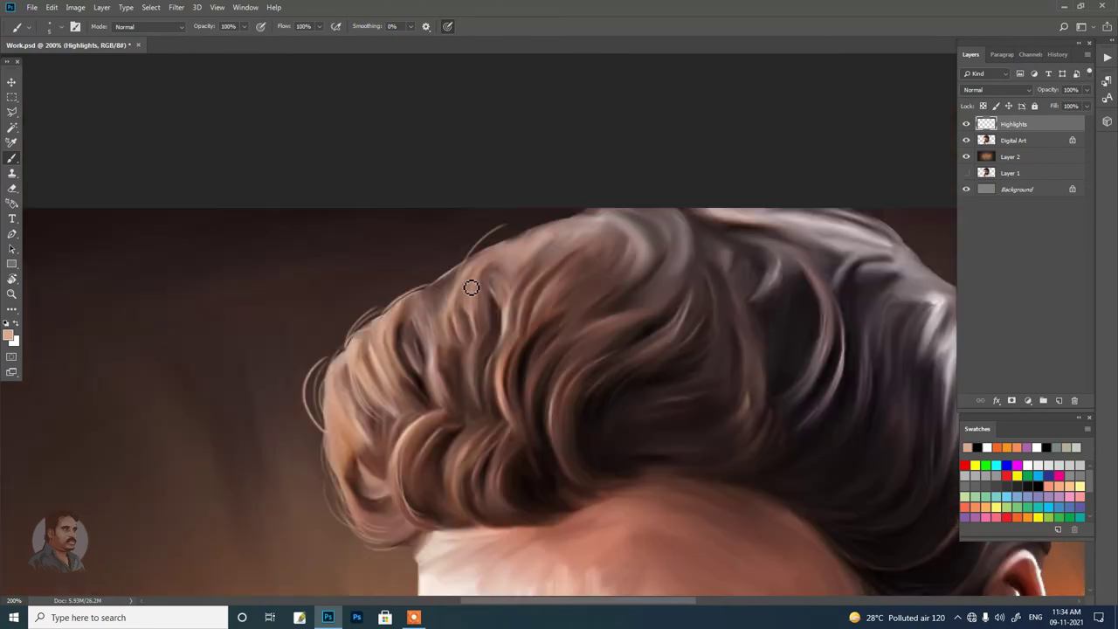
pyautogui.moveTo(471, 287); pyautogui.dragTo(603, 224)
pyautogui.moveTo(484, 249)
pyautogui.mouseDown()
pyautogui.moveTo(428, 302)
pyautogui.moveTo(519, 294)
pyautogui.mouseUp()
pyautogui.moveTo(572, 318)
pyautogui.mouseDown()
pyautogui.moveTo(515, 363)
pyautogui.moveTo(531, 395)
pyautogui.mouseUp()
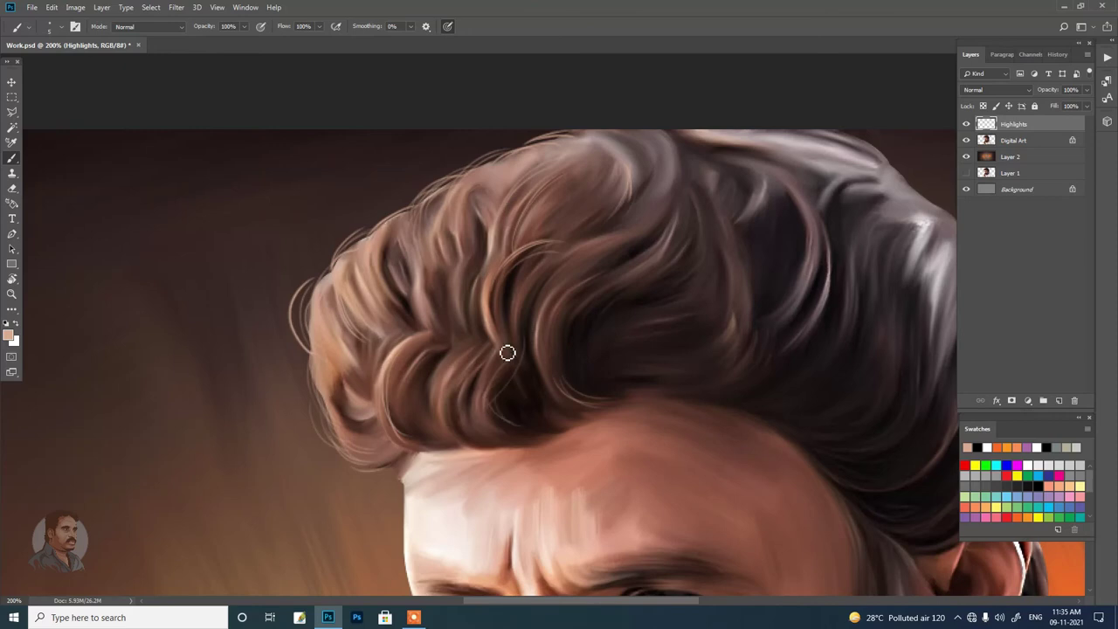
pyautogui.moveTo(463, 363); pyautogui.dragTo(436, 417)
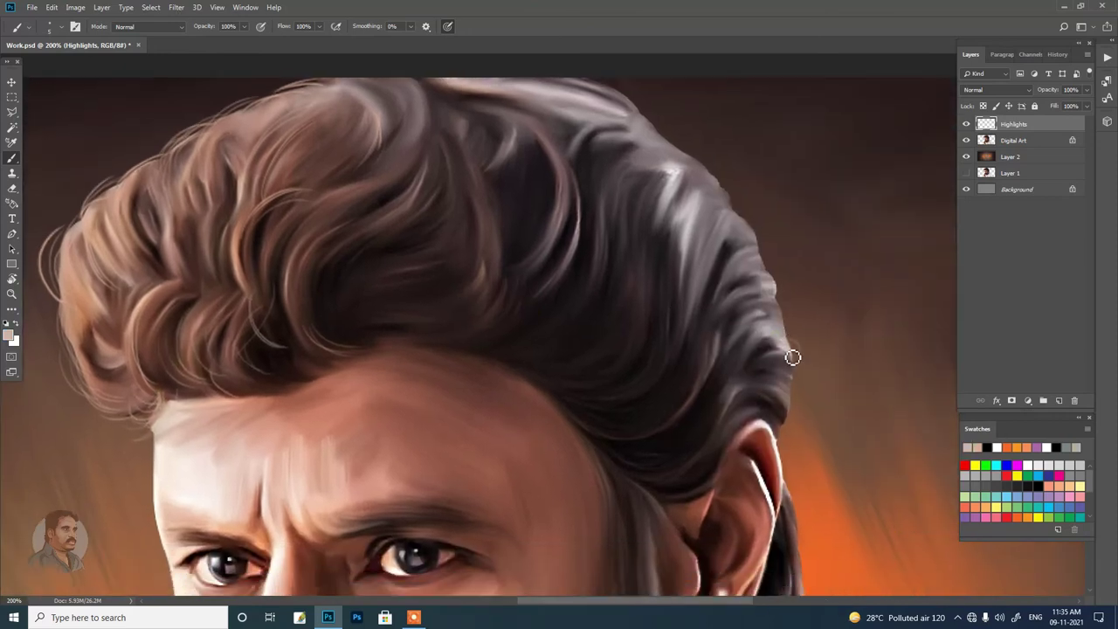
pyautogui.moveTo(792, 358); pyautogui.dragTo(791, 437)
pyautogui.moveTo(784, 288); pyautogui.dragTo(773, 341)
pyautogui.moveTo(738, 219); pyautogui.dragTo(760, 255)
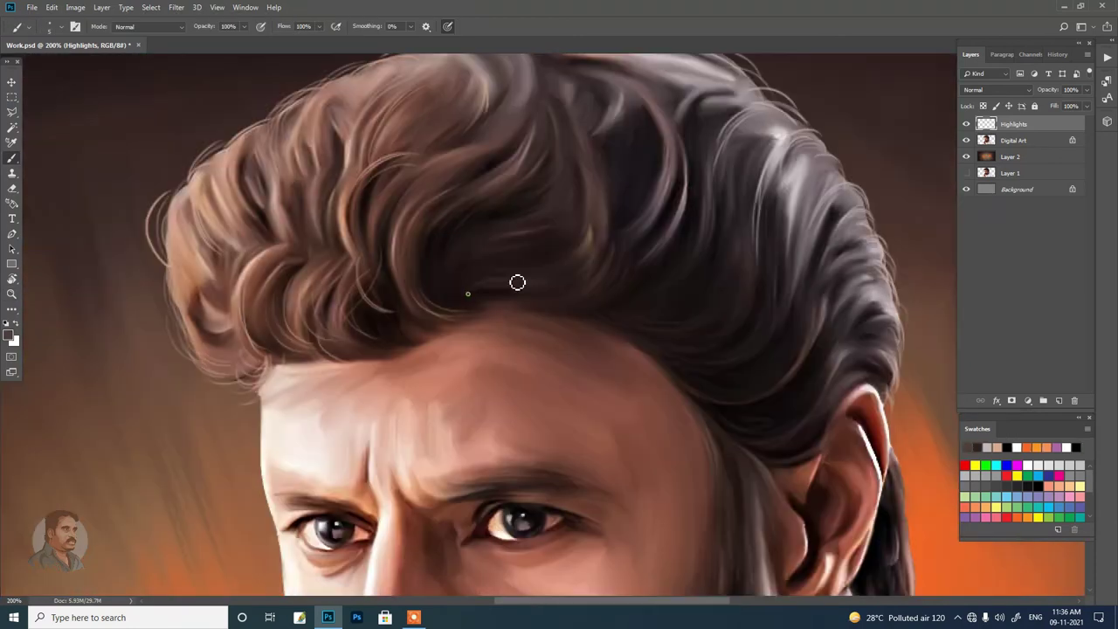
pyautogui.moveTo(532, 319); pyautogui.dragTo(492, 376)
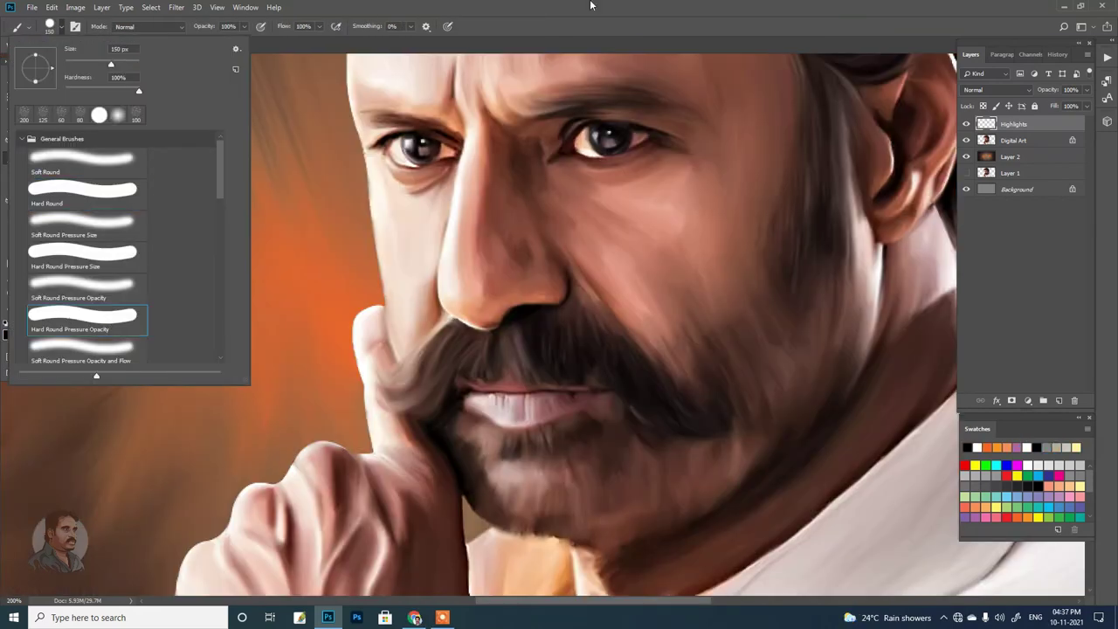
# Switch to black and paint moustache hairs into the pale gap under the nose, then zoom out.
pyautogui.press('Return')
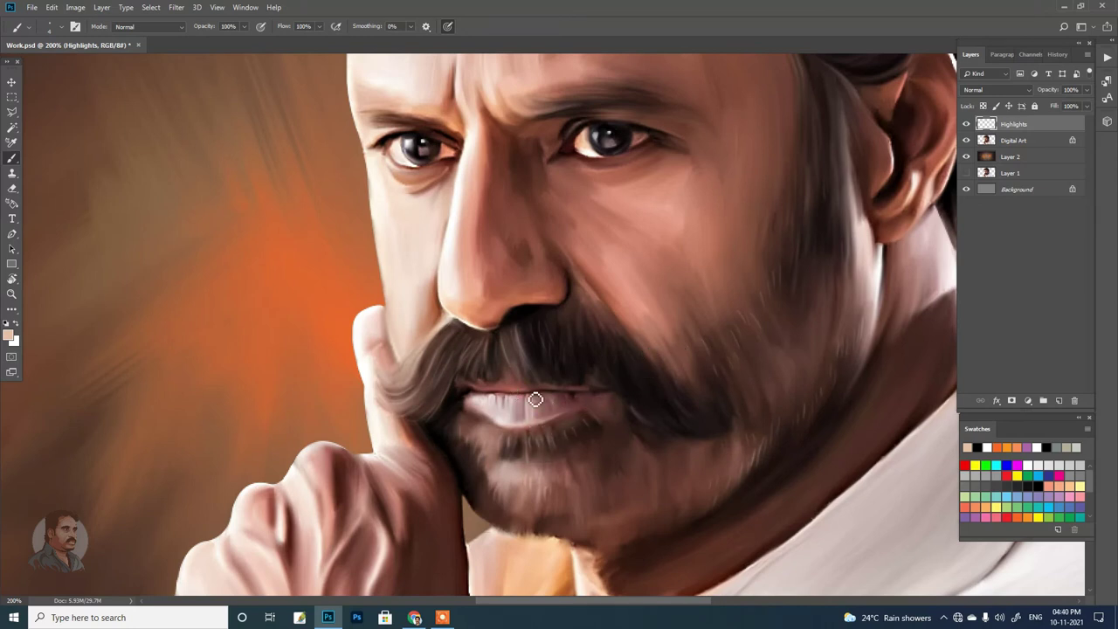
pyautogui.moveTo(535, 399); pyautogui.dragTo(569, 371)
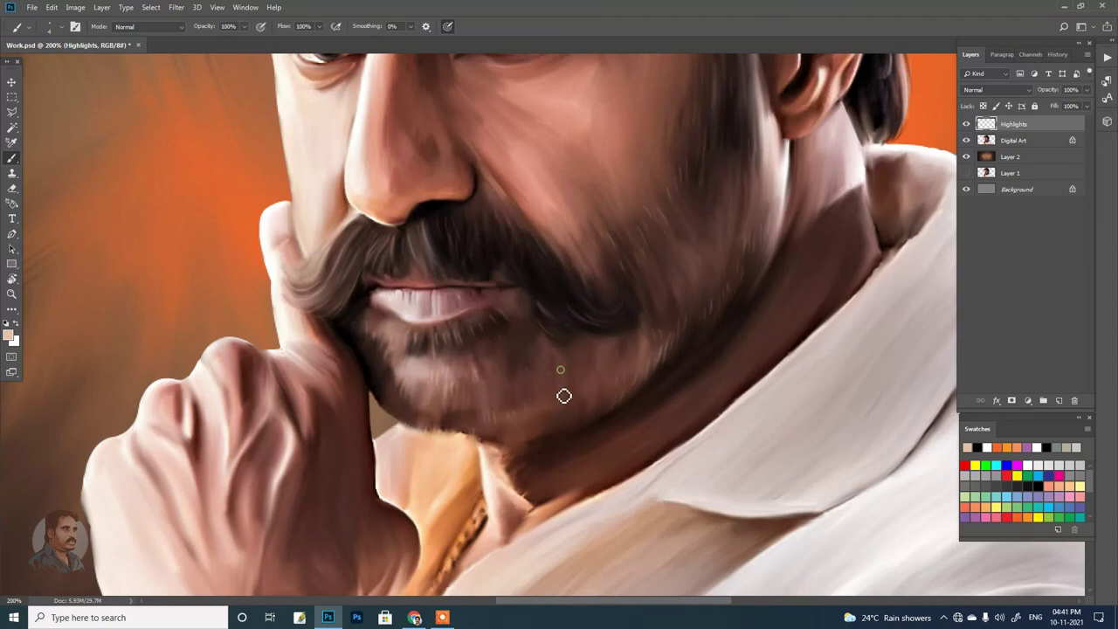
pyautogui.press('d')
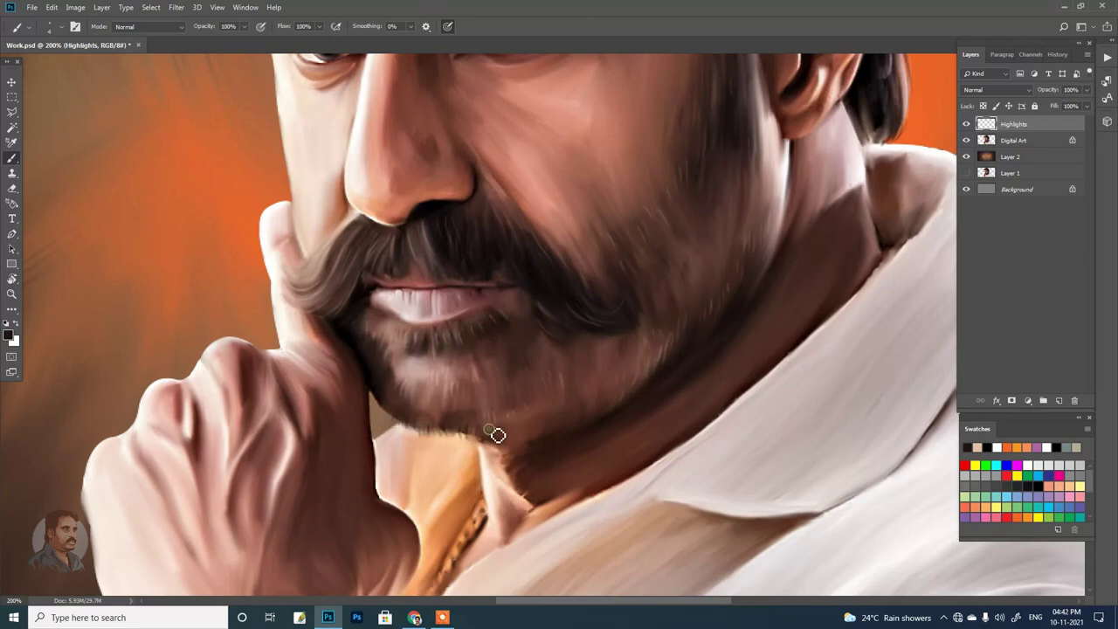
pyautogui.moveTo(366, 237)
pyautogui.mouseDown()
pyautogui.moveTo(369, 225)
pyautogui.moveTo(390, 257)
pyautogui.mouseUp()
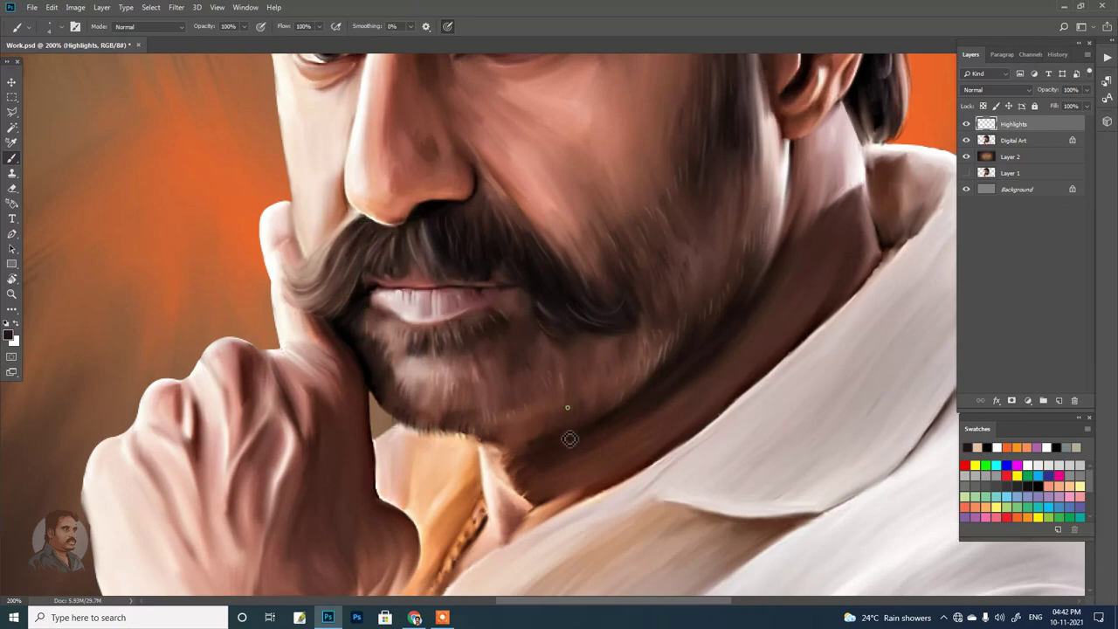
pyautogui.hotkey('ctrl', '1')
# Write a brush signature in the canvas's bottom-right corner and zoom out to view the finished portrait.
pyautogui.hotkey('ctrl', '-')
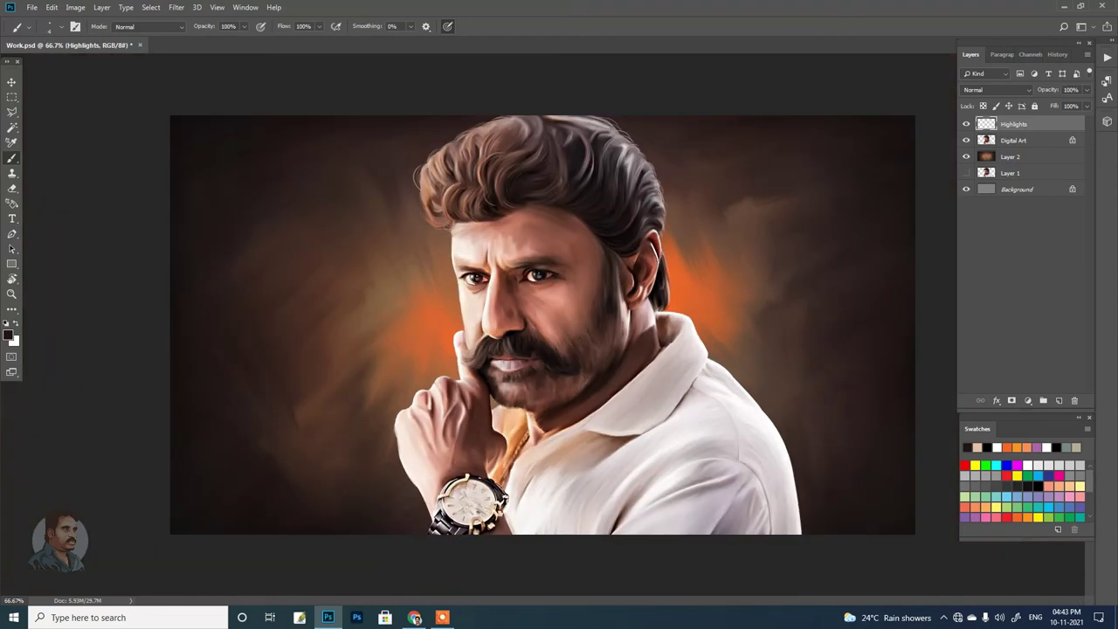
pyautogui.scroll(3, 524, 288)
pyautogui.scroll(2, 500, 278)
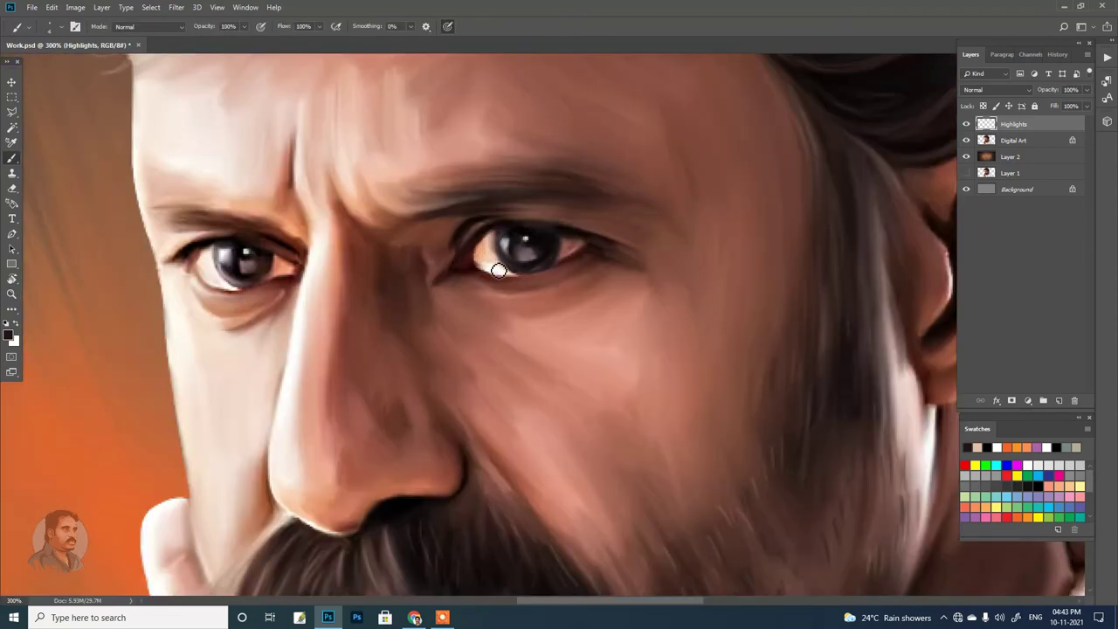
pyautogui.press('x')
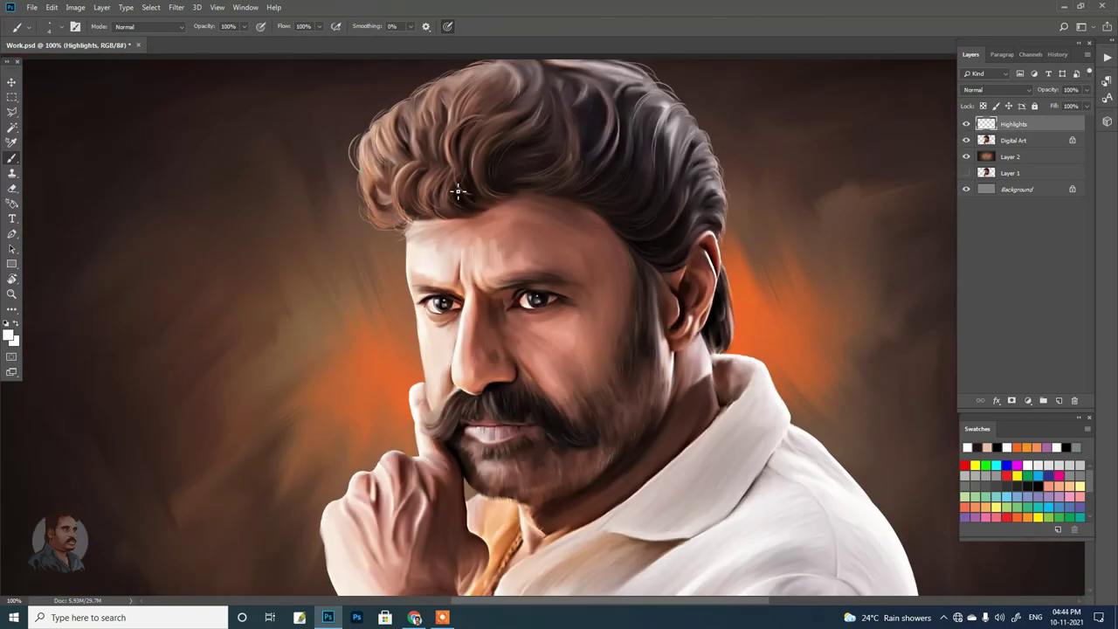
pyautogui.scroll(2, 452, 430)
pyautogui.keyDown('alt'); pyautogui.click(399, 419); pyautogui.keyUp('alt')
pyautogui.moveTo(429, 414)
pyautogui.mouseDown()
pyautogui.moveTo(543, 284)
pyautogui.moveTo(495, 324)
pyautogui.mouseUp()
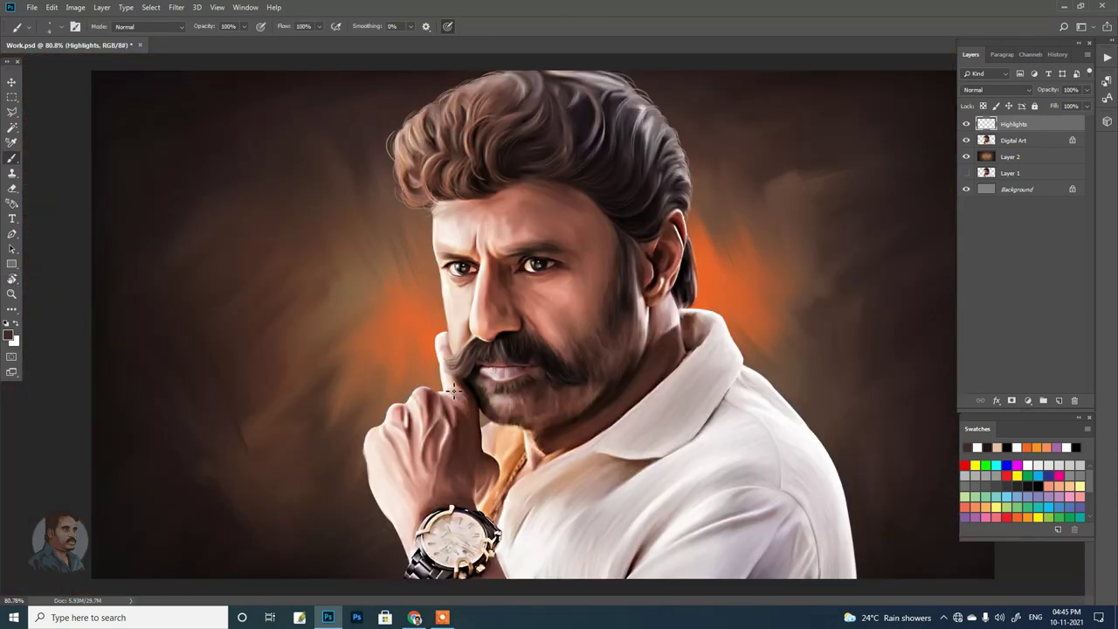
pyautogui.press('z')
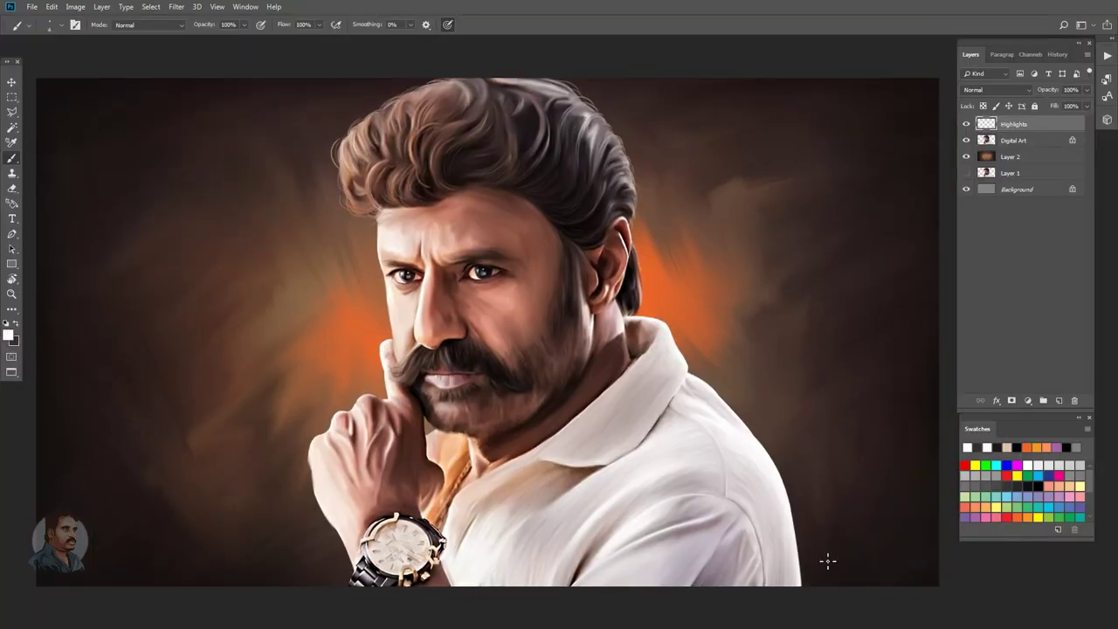
pyautogui.moveTo(828, 560); pyautogui.dragTo(880, 543)
pyautogui.hotkey('ctrl', '-')
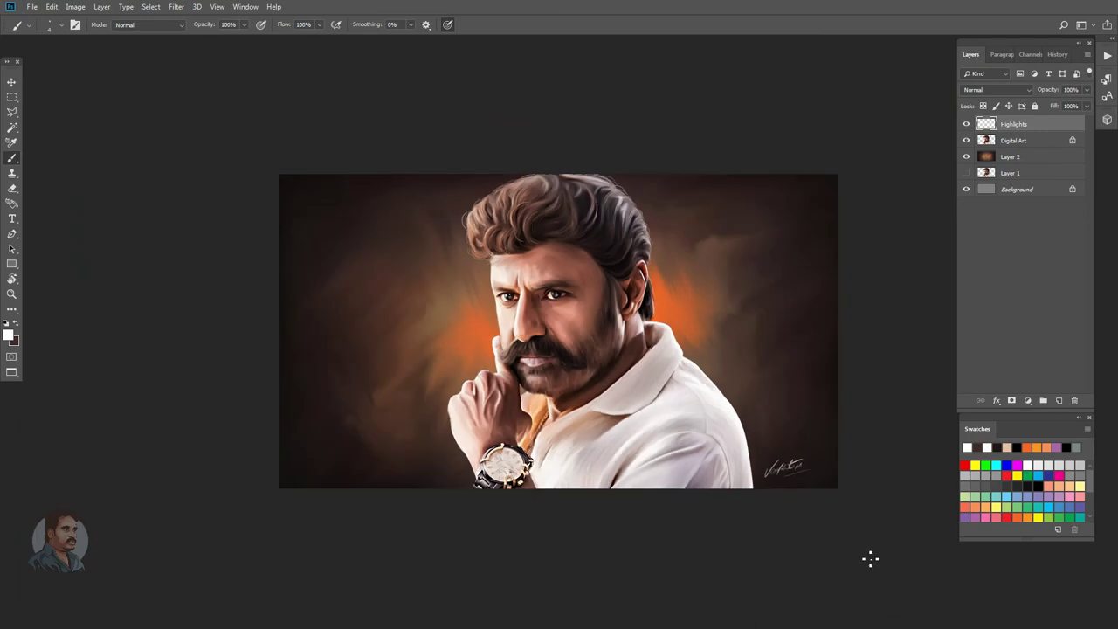